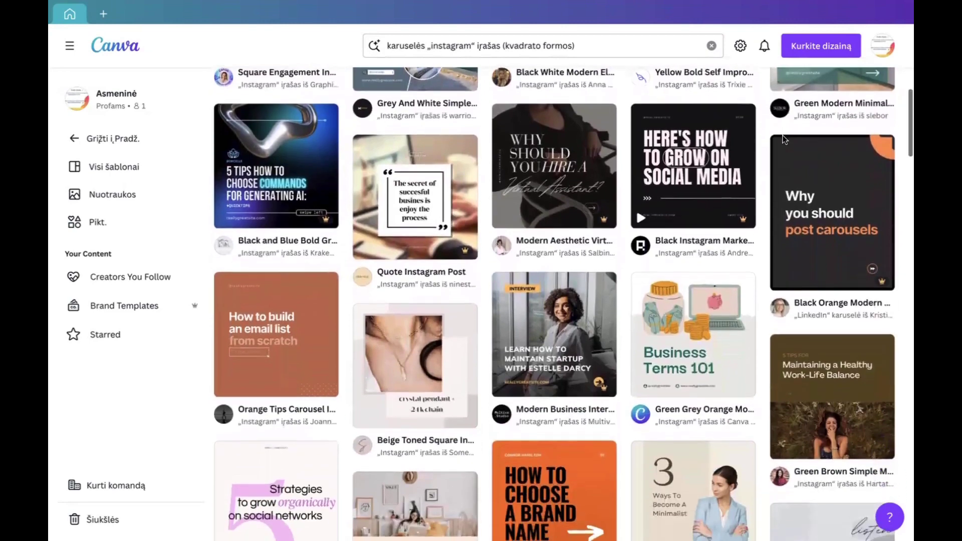
Browse the carousel templates and open "Minimalist Yellow Blue Brading Tips Carousel Instagram Post" for customizing
{"action": "scroll", "coordinate": [783, 141], "scroll_direction": "down", "scroll_amount": 2}
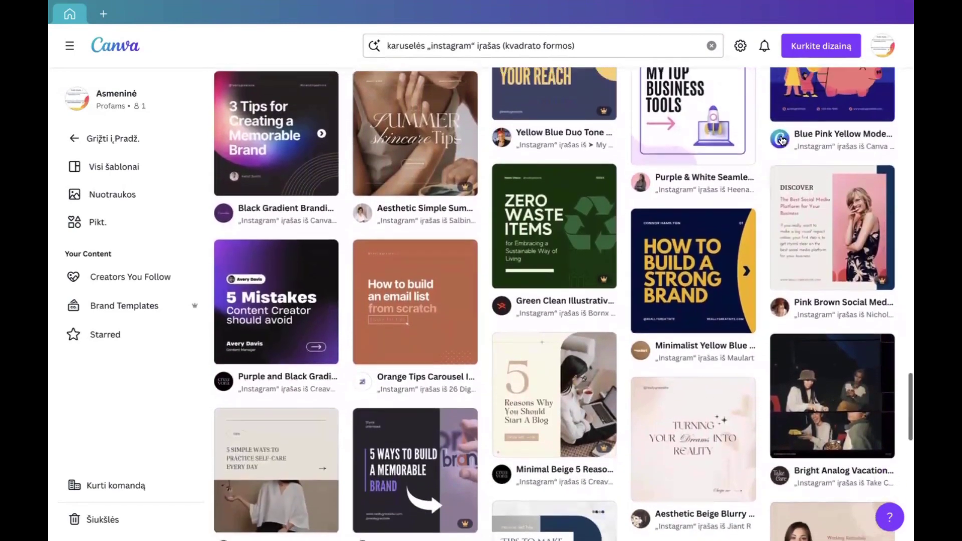
{"action": "scroll", "coordinate": [782, 141], "scroll_direction": "up", "scroll_amount": 3}
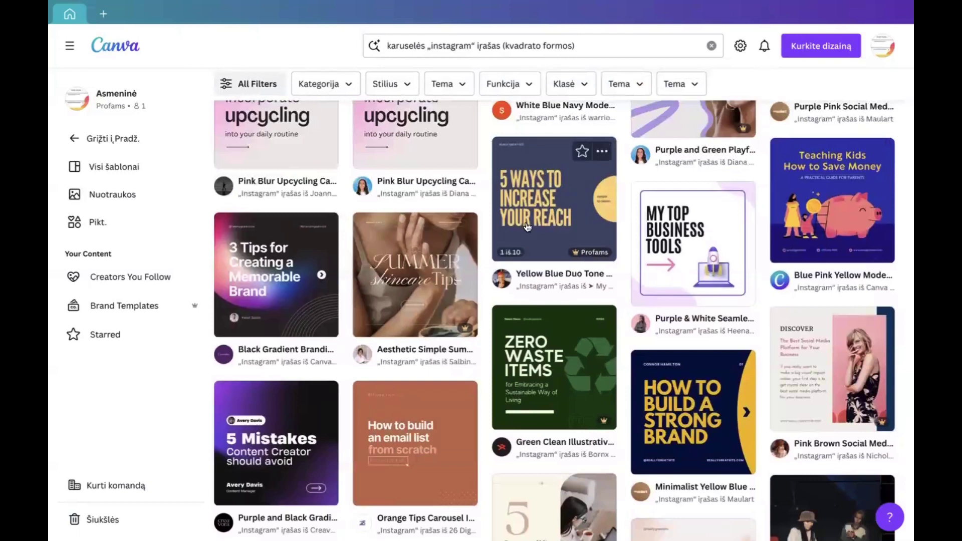
{"action": "scroll", "coordinate": [527, 227], "scroll_direction": "down", "scroll_amount": 1}
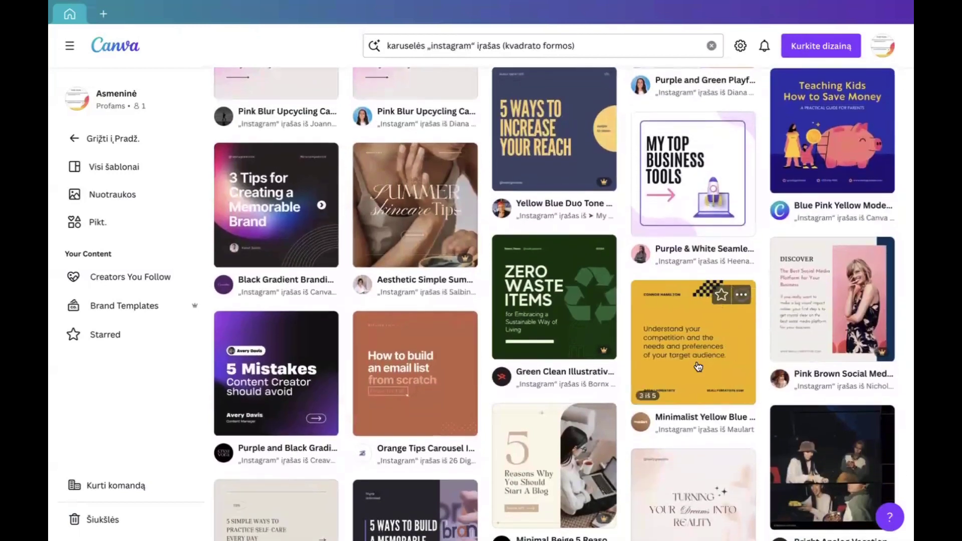
{"action": "left_click", "coordinate": [699, 367]}
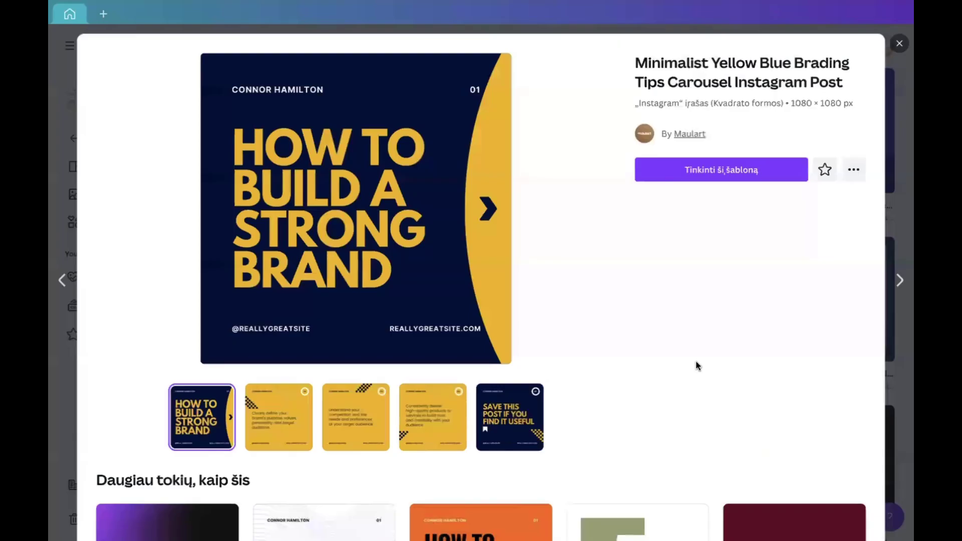
{"action": "left_click", "coordinate": [726, 176]}
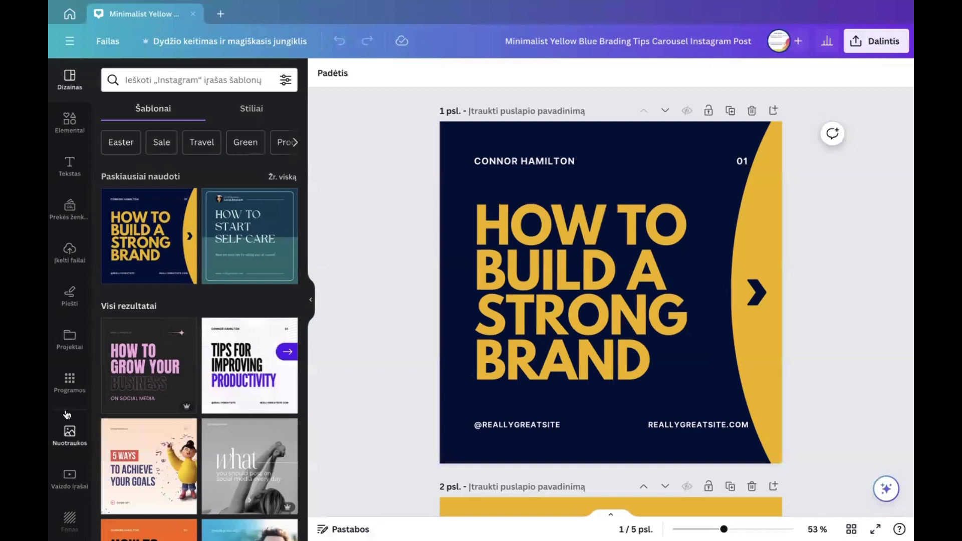
Open the Vertimas translation app for the design and choose Lietuvių as the target language
{"action": "left_click", "coordinate": [70, 383]}
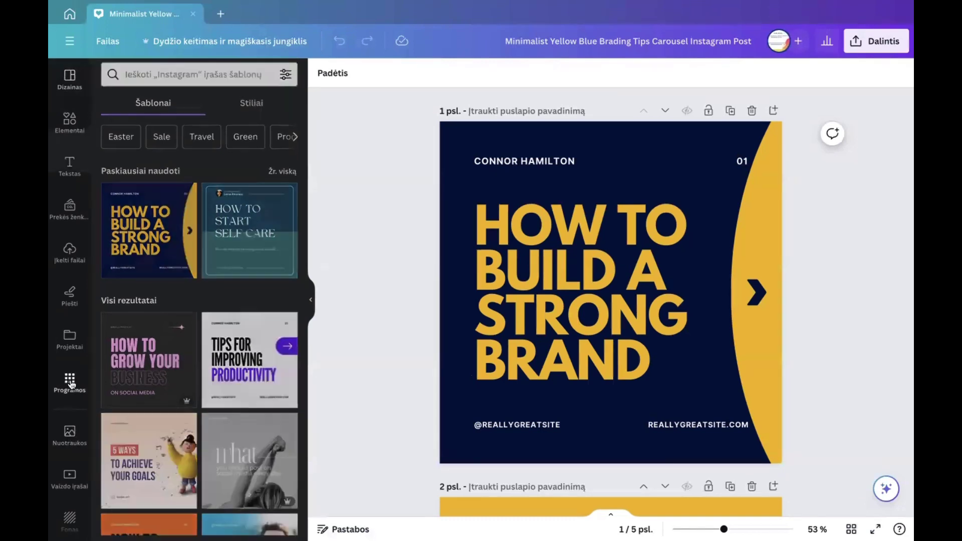
{"action": "scroll", "coordinate": [147, 352], "scroll_direction": "down", "scroll_amount": 5}
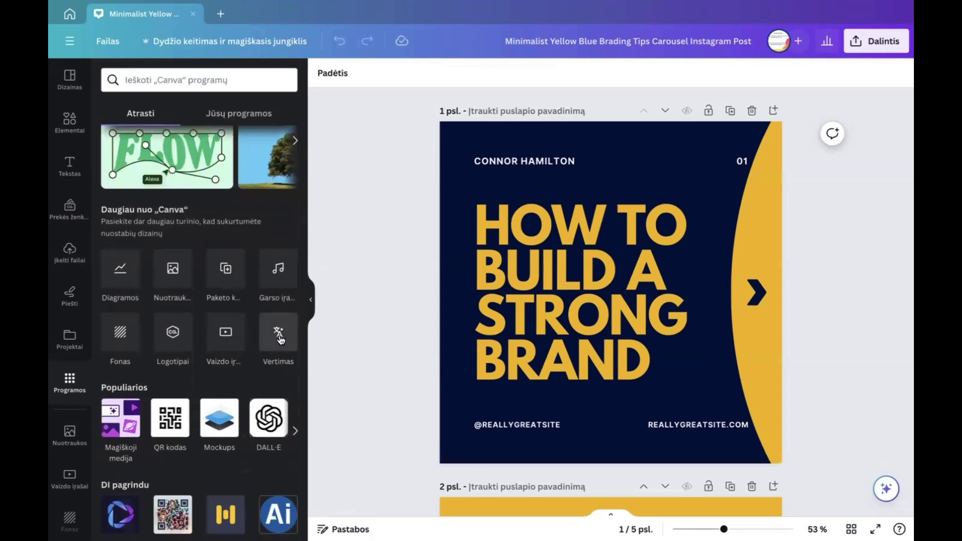
{"action": "left_click", "coordinate": [280, 336]}
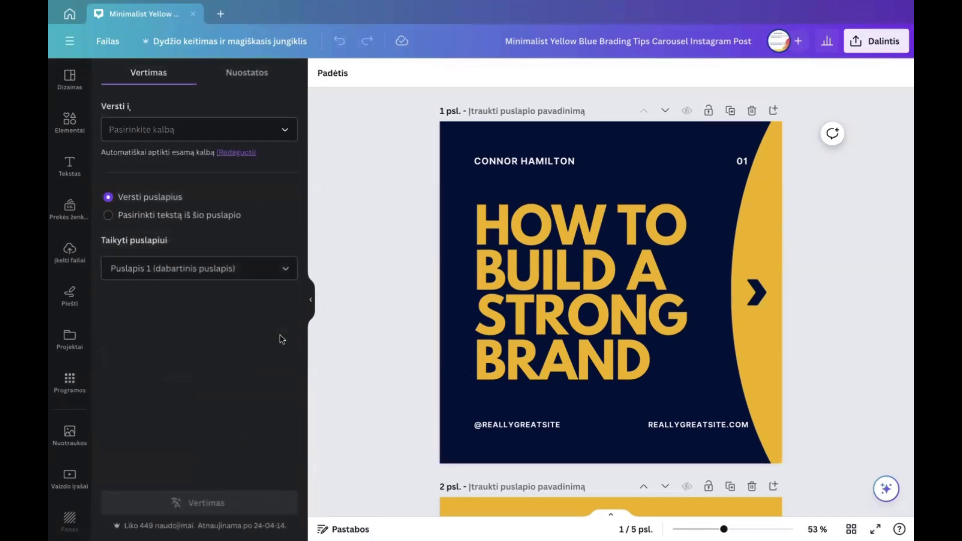
{"action": "left_click", "coordinate": [285, 131]}
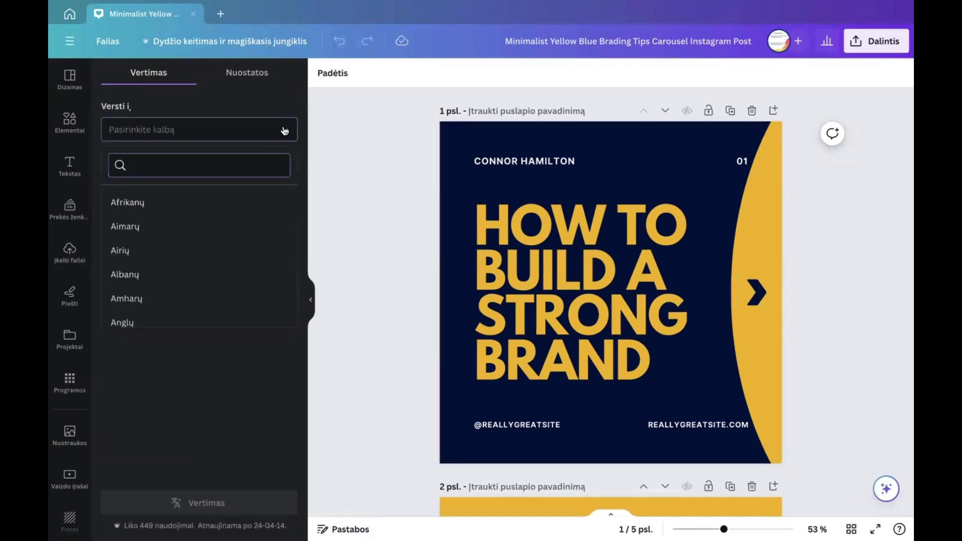
{"action": "type", "text": "LIE"}
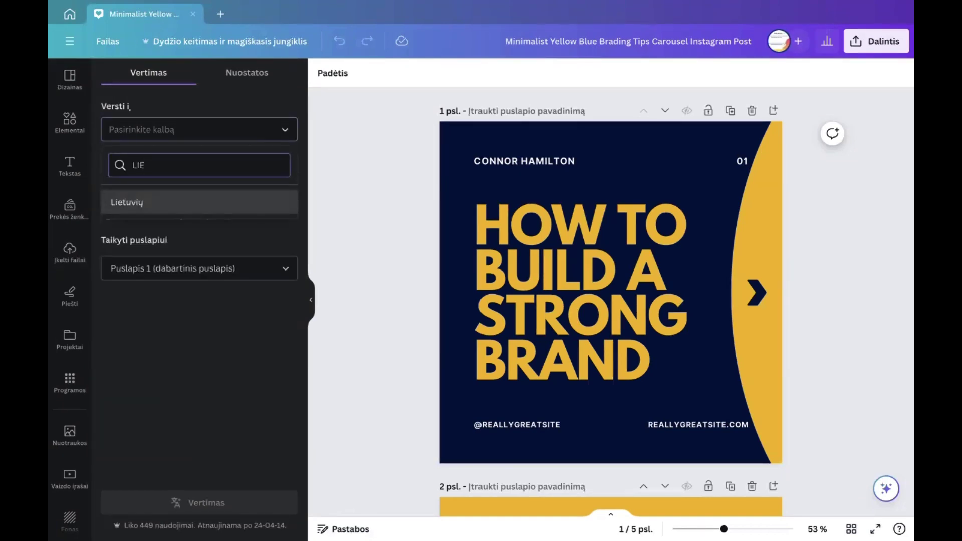
{"action": "left_click", "coordinate": [213, 203]}
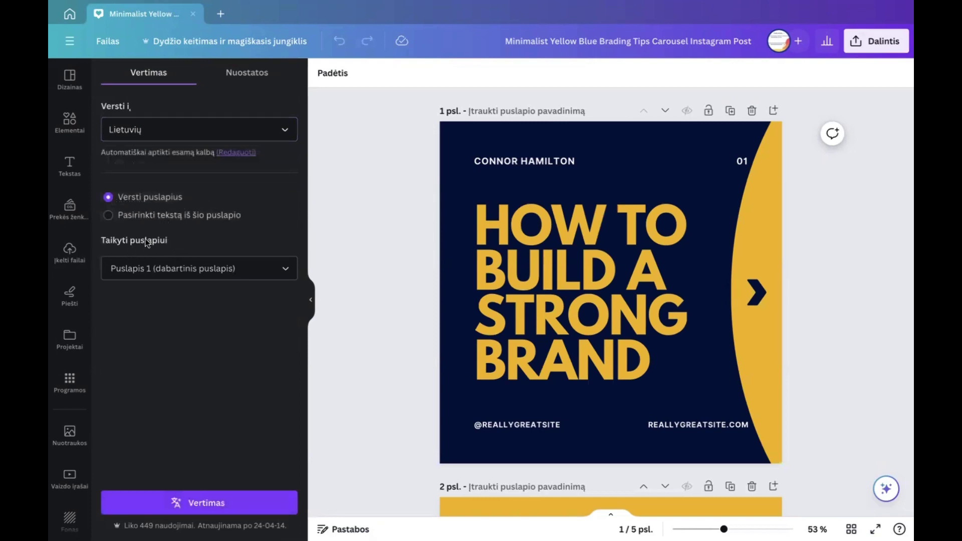
Apply the translation to all pages (1–5) and translate the design
{"action": "left_click", "coordinate": [286, 271]}
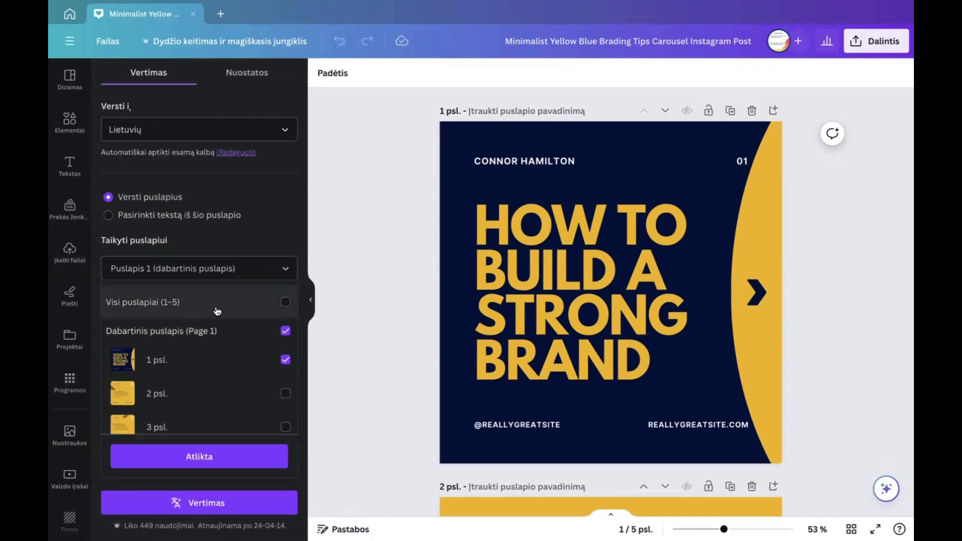
{"action": "left_click", "coordinate": [286, 303]}
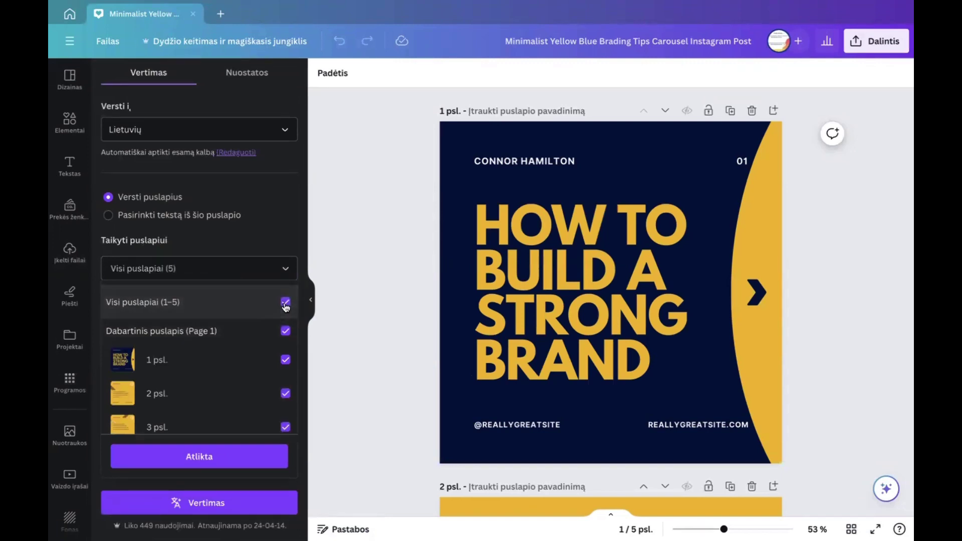
{"action": "left_click", "coordinate": [193, 459]}
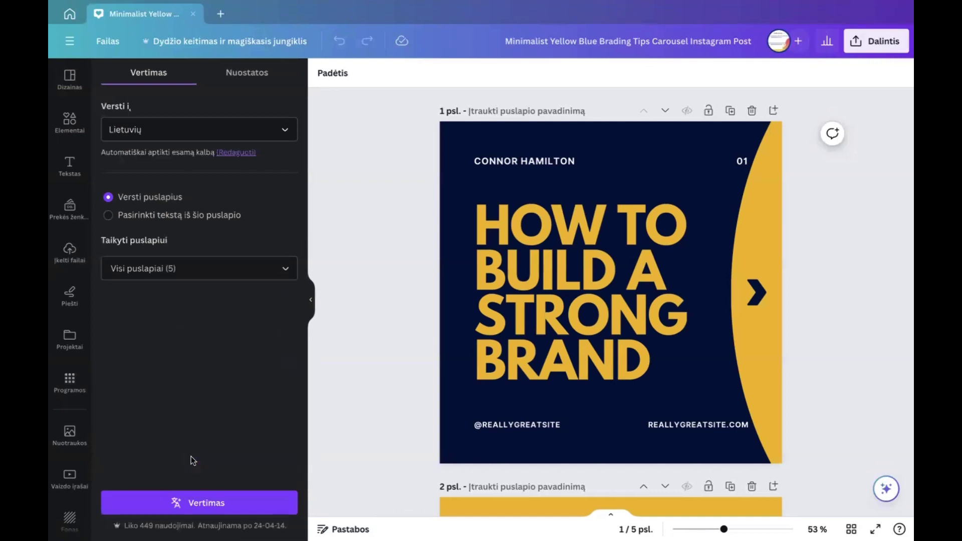
{"action": "left_click", "coordinate": [207, 503]}
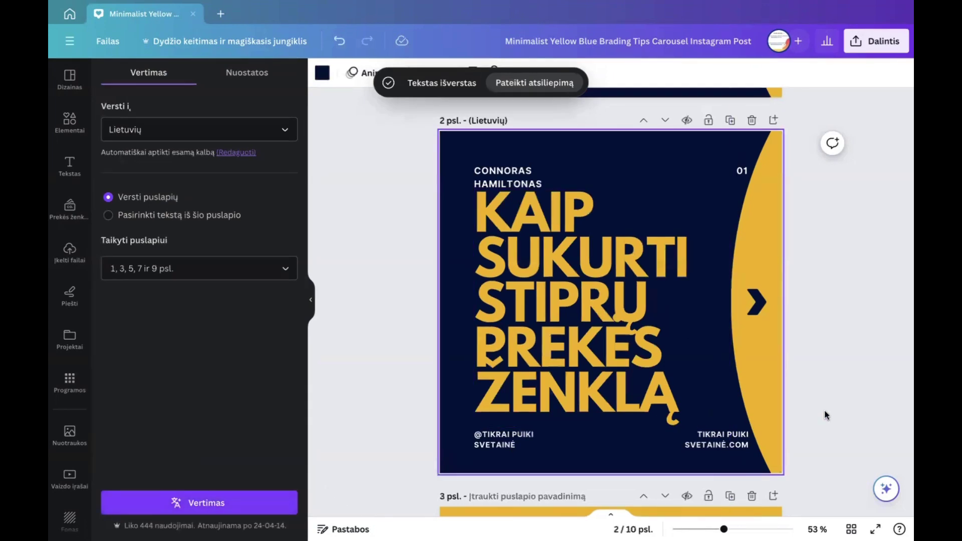
Review the translated Lithuanian pages against the English originals, checking how their text fits the layout
{"action": "scroll", "coordinate": [825, 411], "scroll_direction": "down", "scroll_amount": 5}
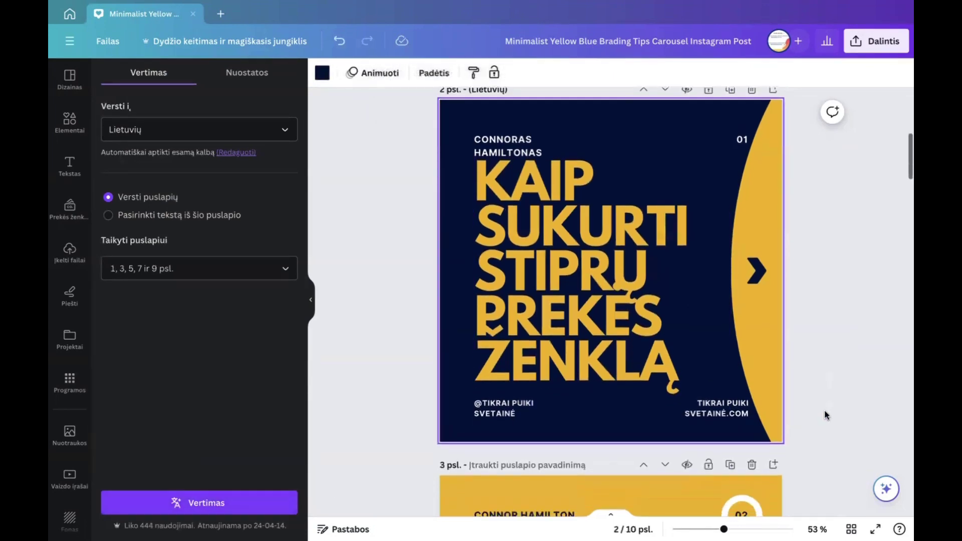
{"action": "scroll", "coordinate": [826, 415], "scroll_direction": "down", "scroll_amount": 6}
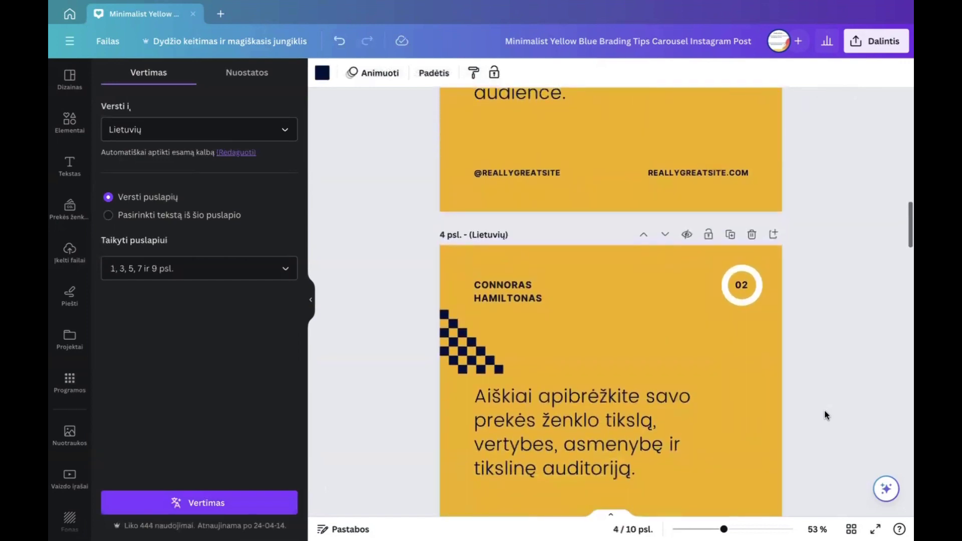
{"action": "scroll", "coordinate": [827, 415], "scroll_direction": "up", "scroll_amount": 3}
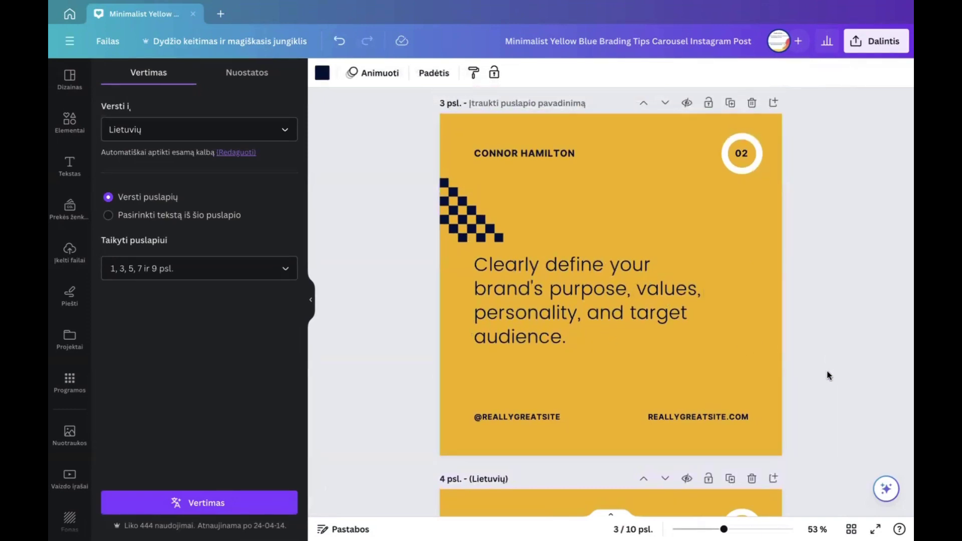
{"action": "scroll", "coordinate": [828, 375], "scroll_direction": "down", "scroll_amount": 5}
{"action": "scroll", "coordinate": [828, 375], "scroll_direction": "down", "scroll_amount": 2}
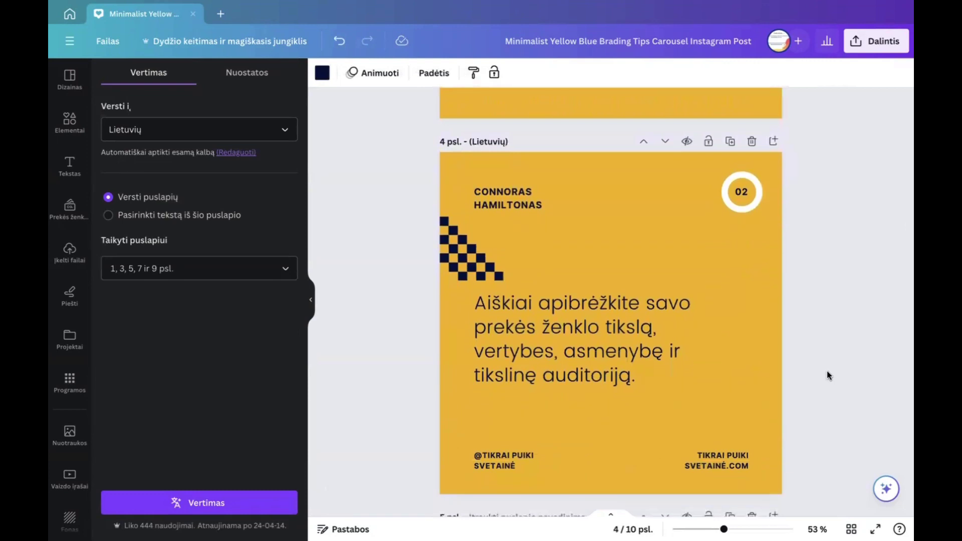
{"action": "scroll", "coordinate": [827, 372], "scroll_direction": "down", "scroll_amount": 2}
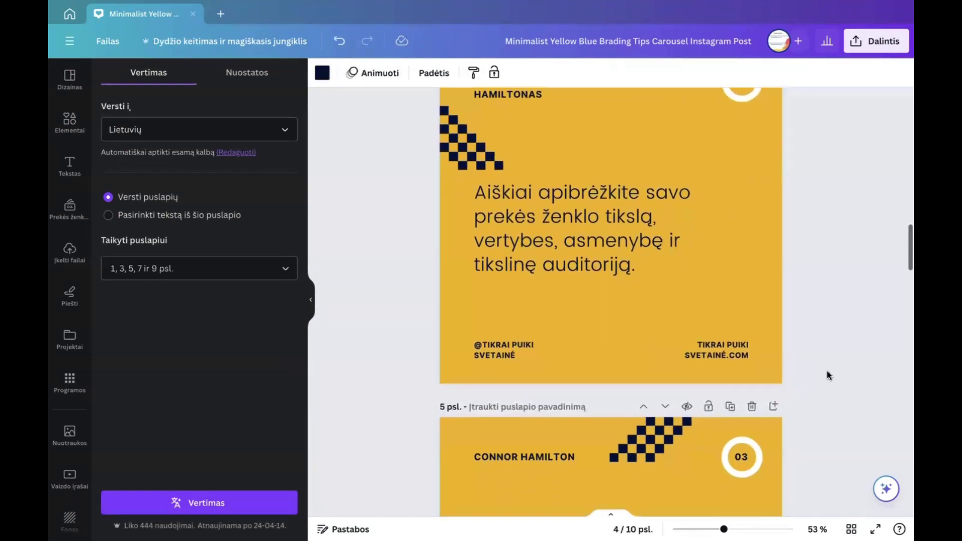
{"action": "scroll", "coordinate": [827, 372], "scroll_direction": "up", "scroll_amount": 10}
{"action": "scroll", "coordinate": [828, 375], "scroll_direction": "up", "scroll_amount": 5}
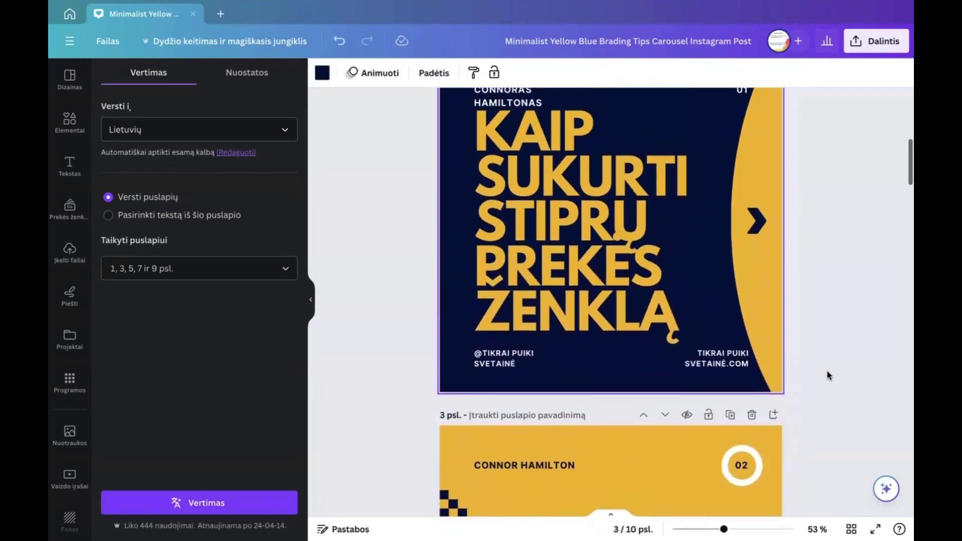
{"action": "scroll", "coordinate": [828, 375], "scroll_direction": "down", "scroll_amount": 1}
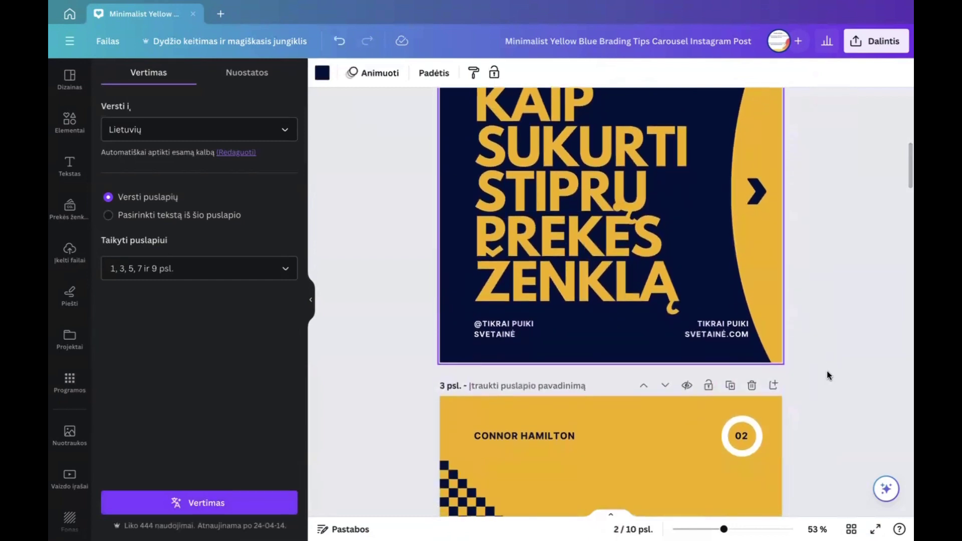
{"action": "scroll", "coordinate": [828, 375], "scroll_direction": "up", "scroll_amount": 2}
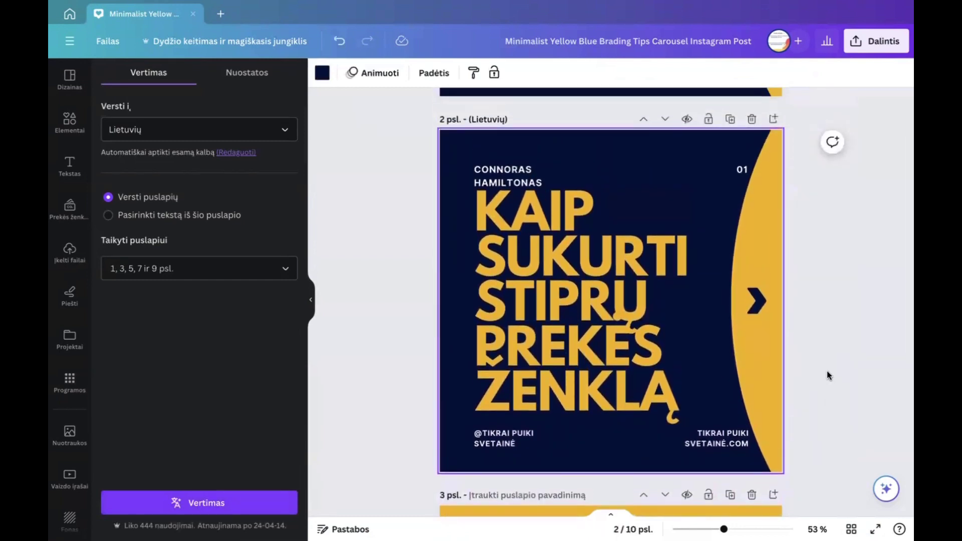
Set the font size of the "KAIP SUKURTI STIPRŲ PREKĖS ŽENKLĄ" heading on page 2 to 104
{"action": "left_click", "coordinate": [658, 321]}
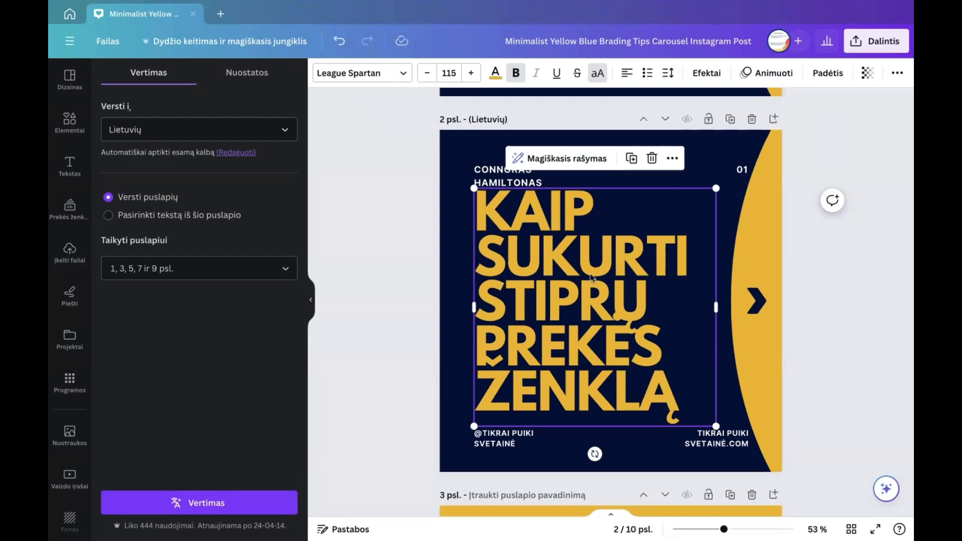
{"action": "left_click", "coordinate": [457, 72]}
{"action": "scroll", "coordinate": [435, 294], "scroll_direction": "down", "scroll_amount": 3}
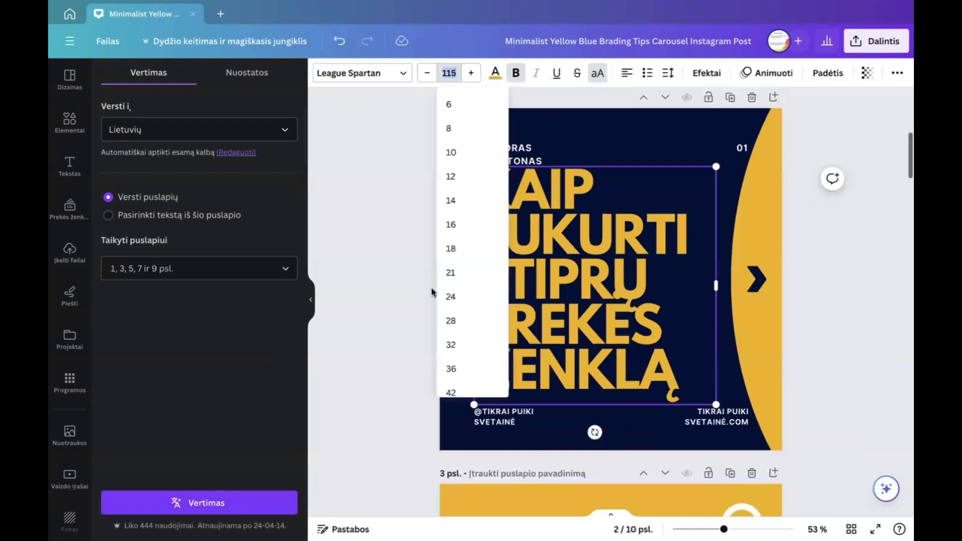
{"action": "scroll", "coordinate": [466, 310], "scroll_direction": "down", "scroll_amount": 5}
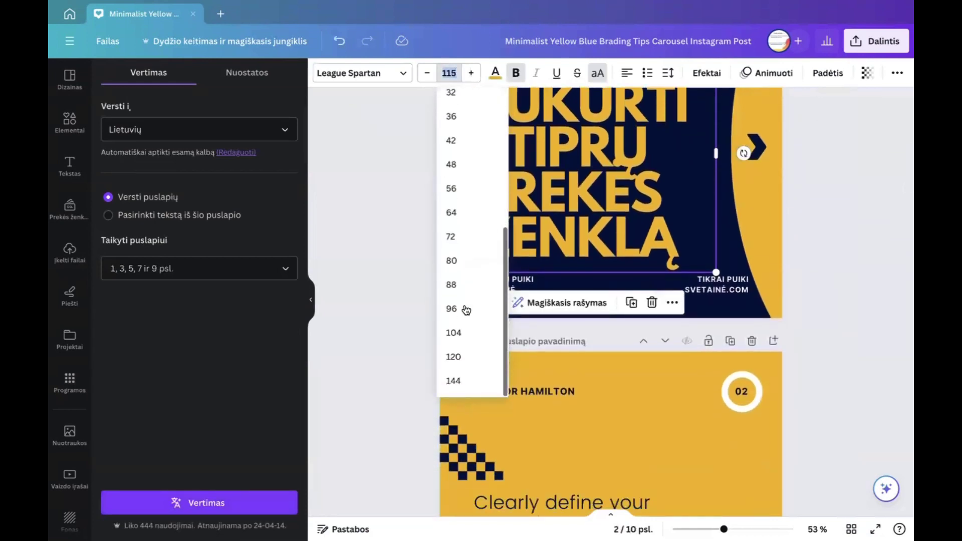
{"action": "left_click", "coordinate": [456, 332]}
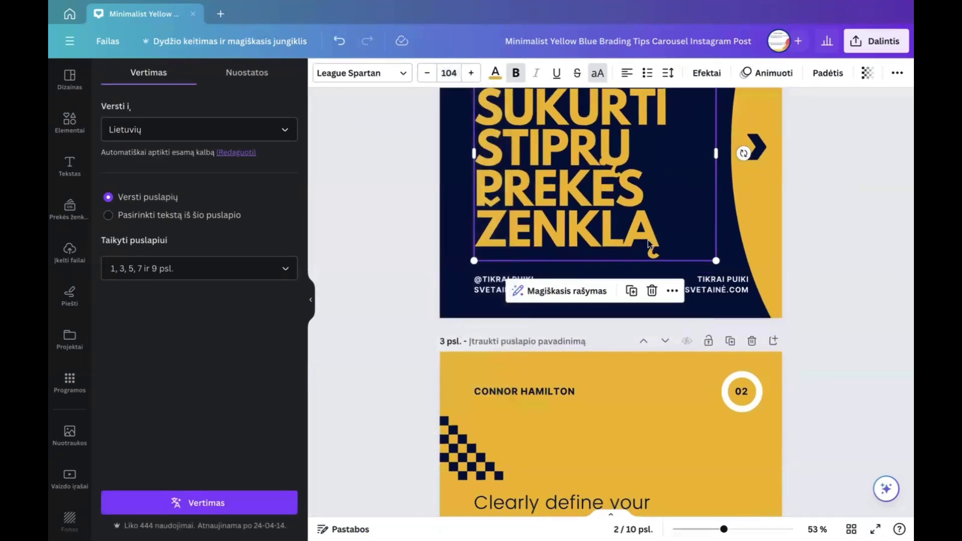
{"action": "scroll", "coordinate": [648, 239], "scroll_direction": "up", "scroll_amount": 3}
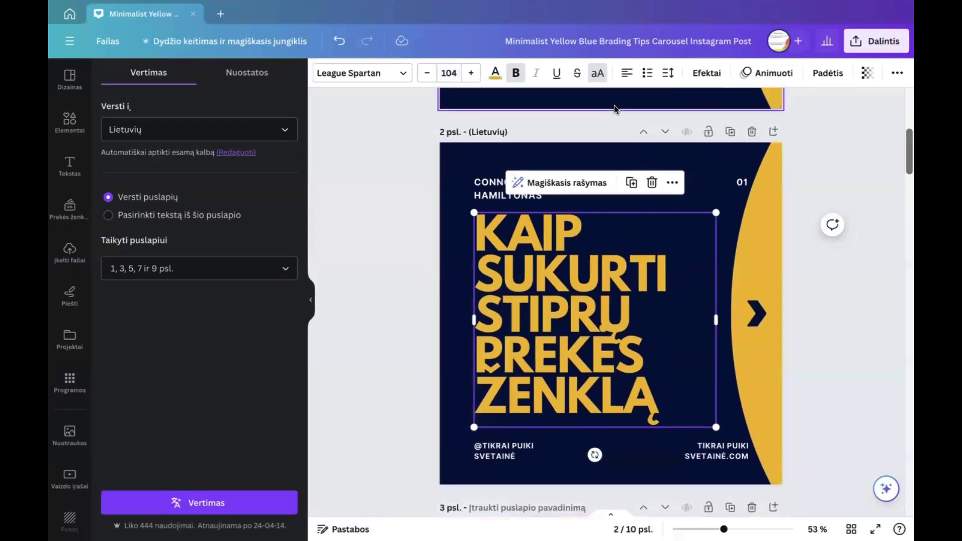
Increase the line spacing of the page 2 heading so the Lithuanian accents no longer collide with neighbouring lines
{"action": "left_click", "coordinate": [669, 73]}
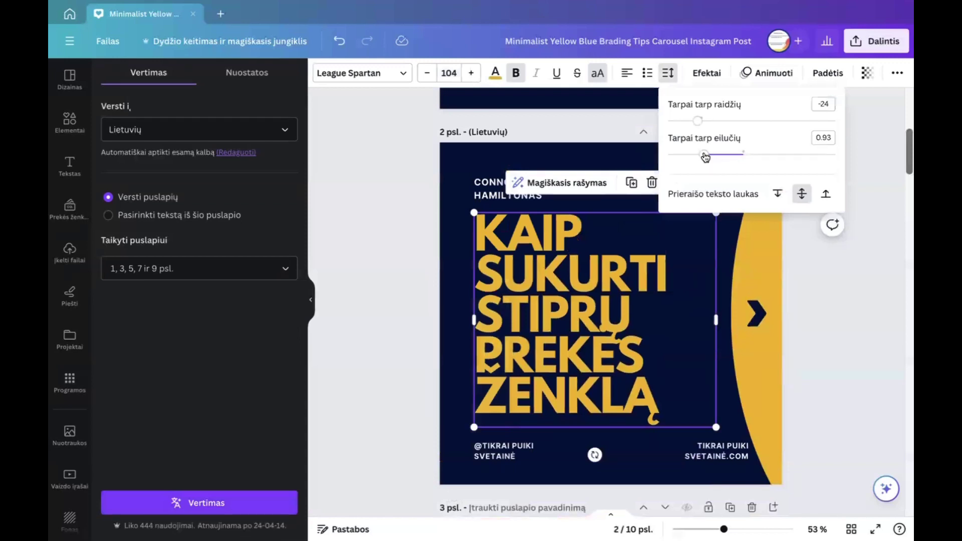
{"action": "left_click_drag", "start_coordinate": [705, 157], "coordinate": [729, 156]}
{"action": "scroll", "coordinate": [847, 315], "scroll_direction": "down", "scroll_amount": 1}
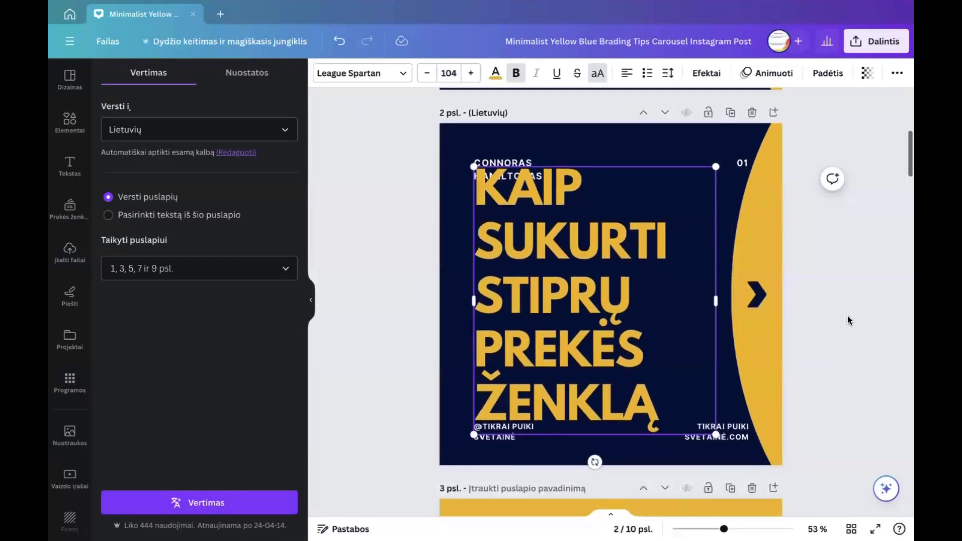
Delete the website, social handle and author name text boxes from page 2
{"action": "left_click", "coordinate": [737, 432]}
{"action": "left_click", "coordinate": [749, 393]}
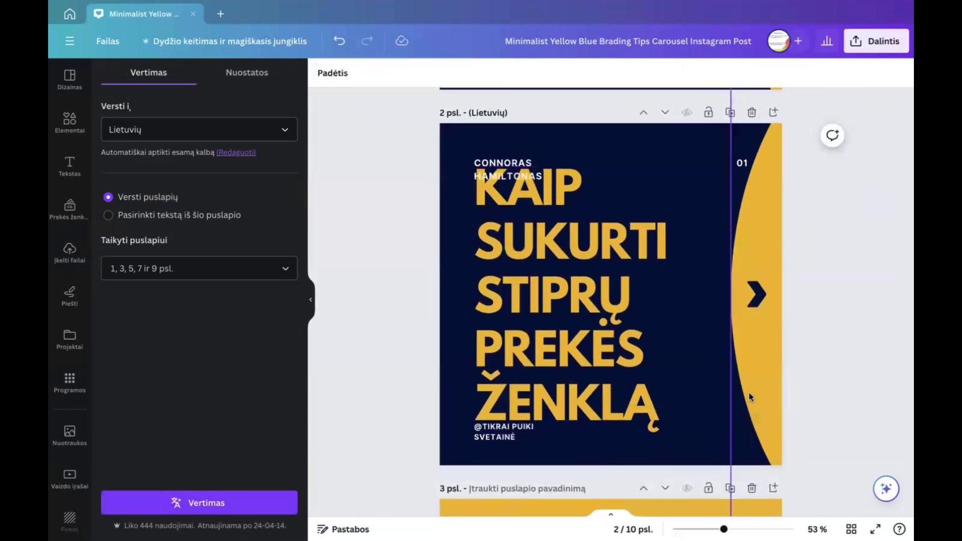
{"action": "left_click", "coordinate": [502, 440]}
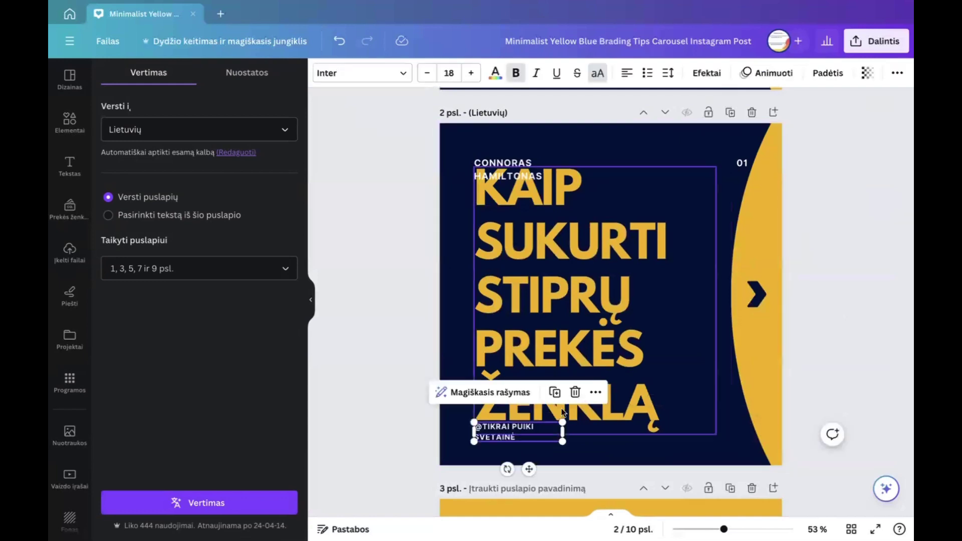
{"action": "left_click", "coordinate": [574, 392]}
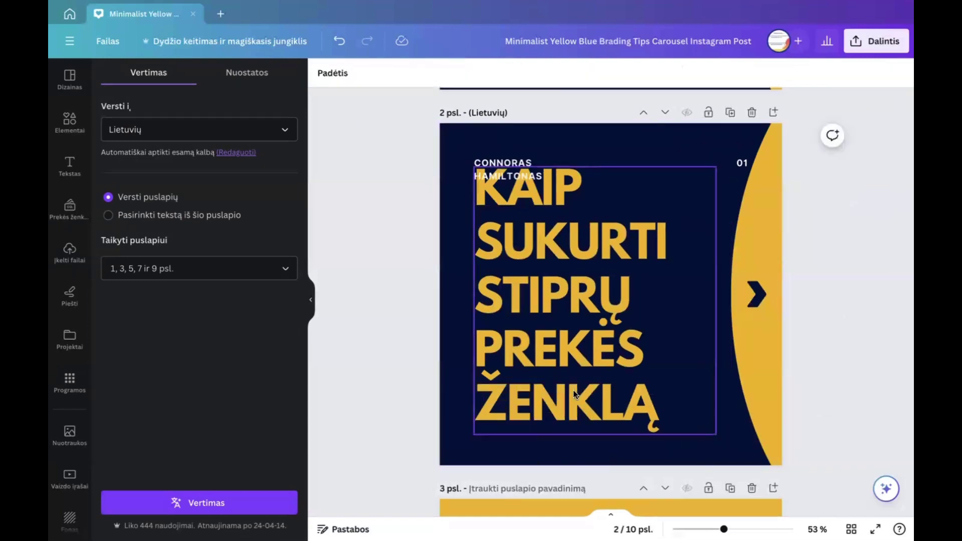
{"action": "left_click", "coordinate": [501, 165]}
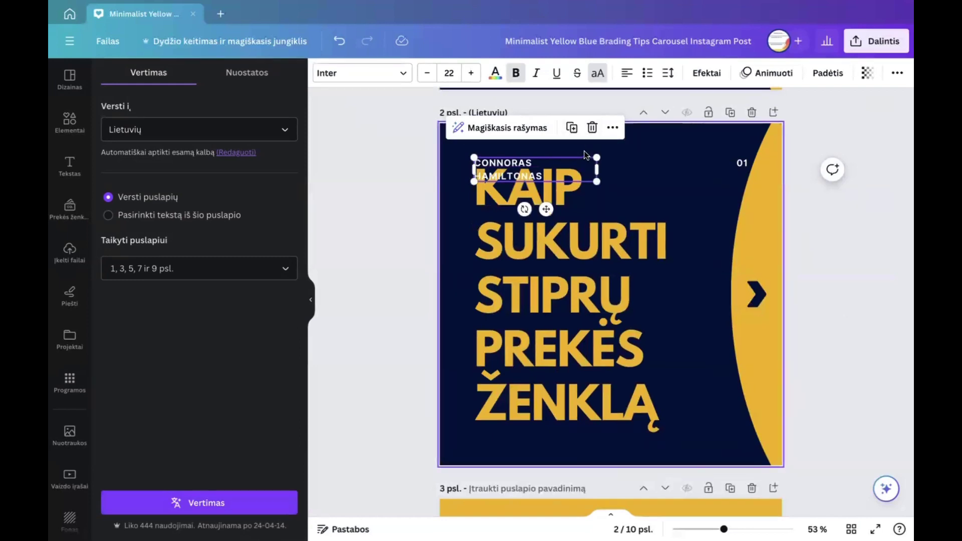
{"action": "left_click", "coordinate": [593, 128]}
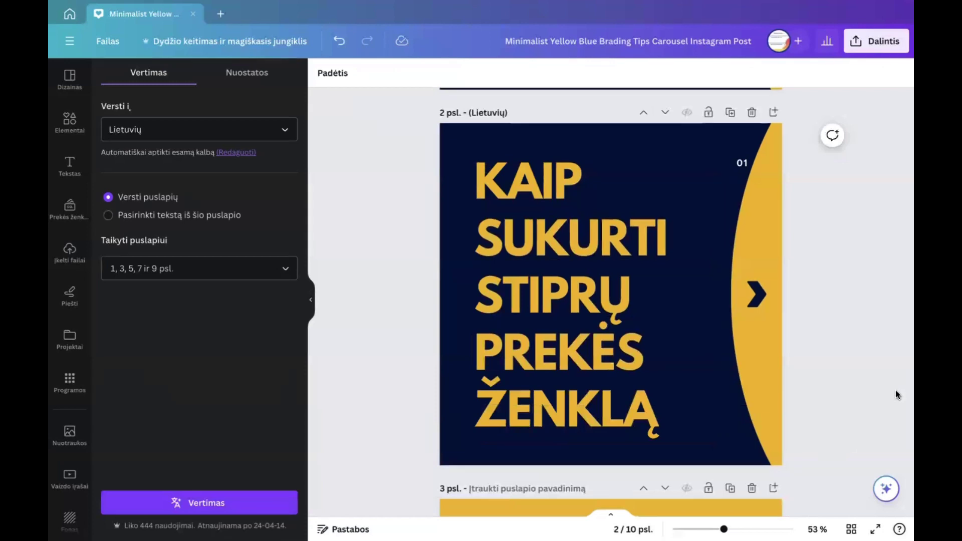
Delete the untranslated English page 3, and remove the author name text from the Lithuanian page that takes its place
{"action": "scroll", "coordinate": [897, 395], "scroll_direction": "down", "scroll_amount": 5}
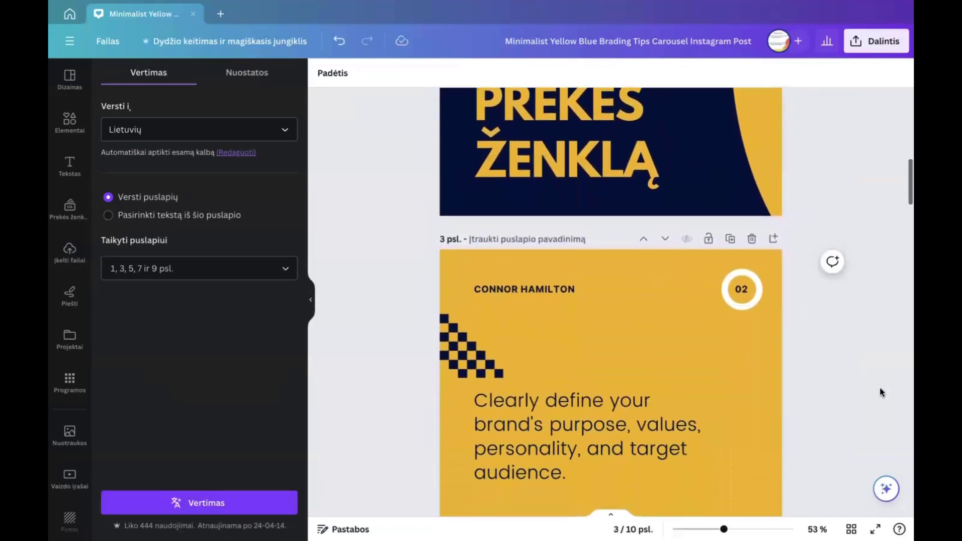
{"action": "left_click", "coordinate": [753, 240]}
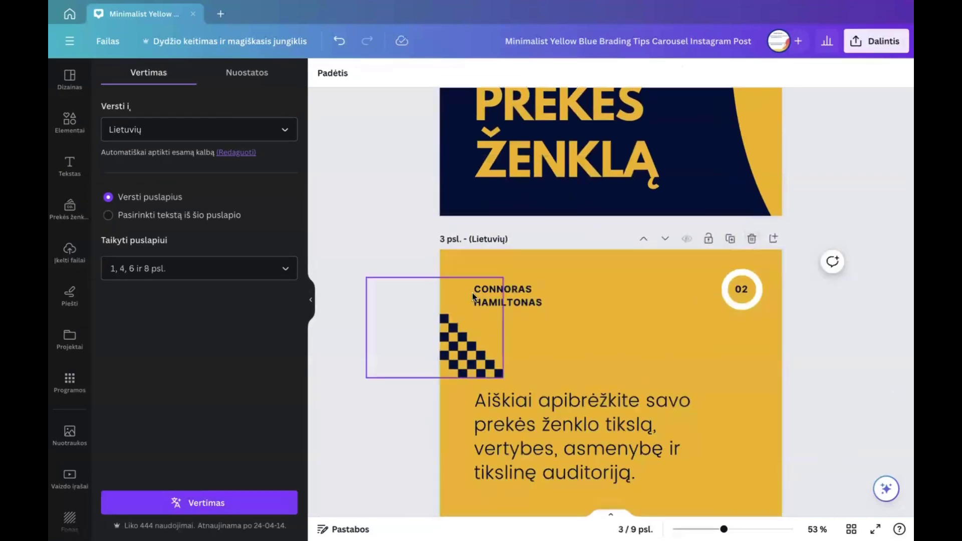
{"action": "left_click", "coordinate": [495, 299]}
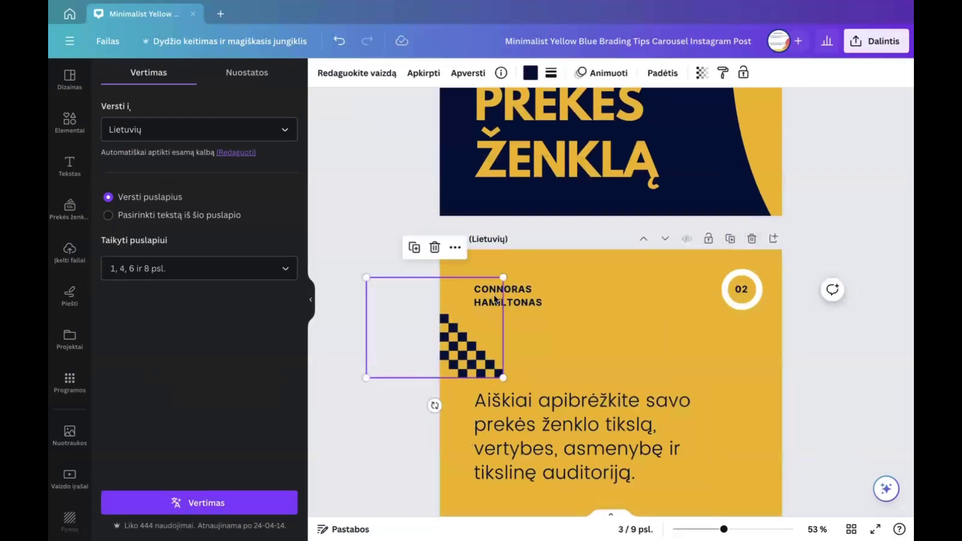
{"action": "left_click", "coordinate": [528, 298]}
{"action": "left_click", "coordinate": [592, 254]}
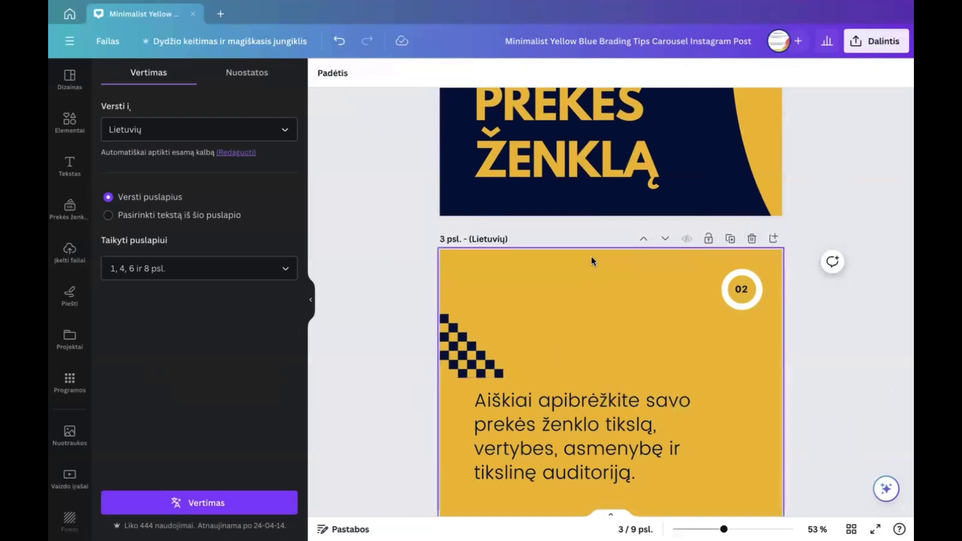
Widen the social handle text box on page 3 so it fits on one line, and delete the website text
{"action": "scroll", "coordinate": [726, 377], "scroll_direction": "down", "scroll_amount": 3}
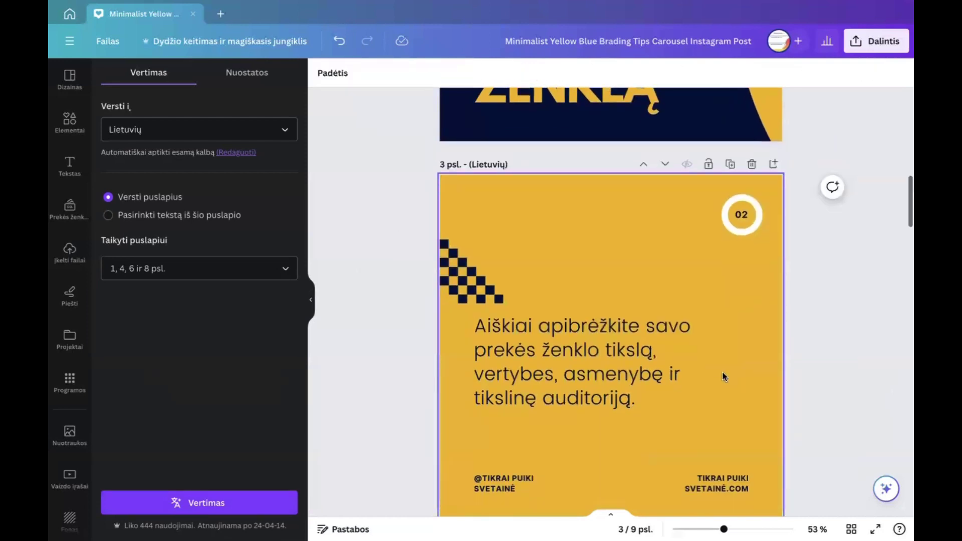
{"action": "scroll", "coordinate": [726, 377], "scroll_direction": "down", "scroll_amount": 1}
{"action": "scroll", "coordinate": [725, 377], "scroll_direction": "down", "scroll_amount": 1}
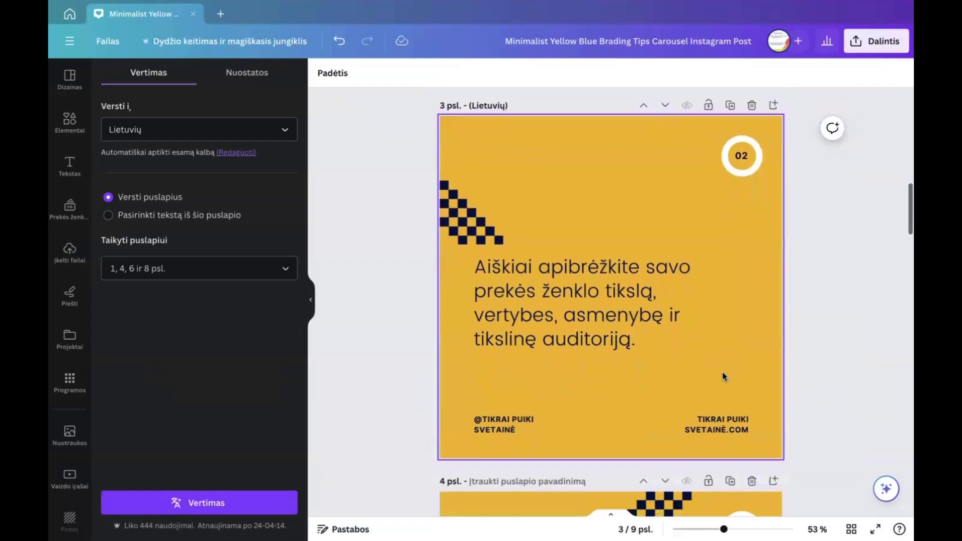
{"action": "scroll", "coordinate": [725, 377], "scroll_direction": "down", "scroll_amount": 1}
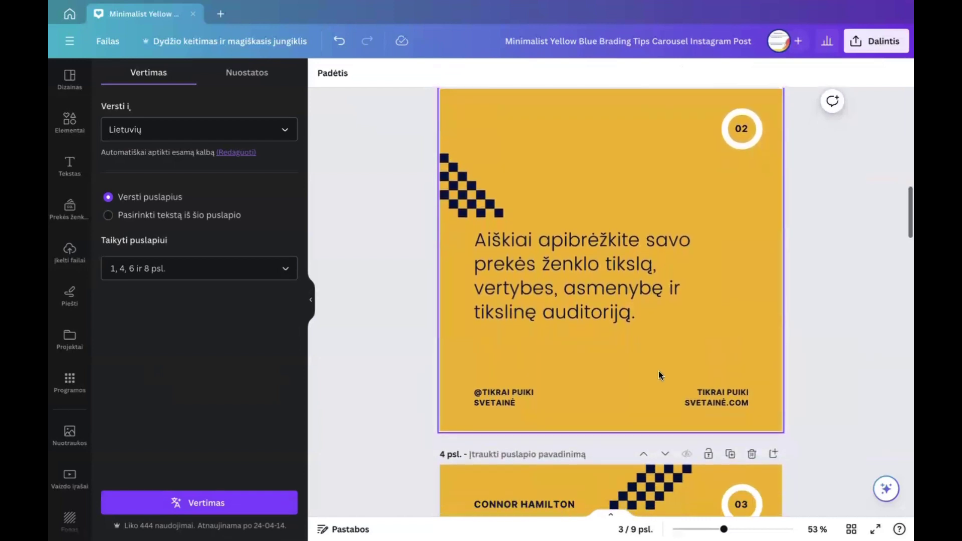
{"action": "left_click", "coordinate": [502, 404]}
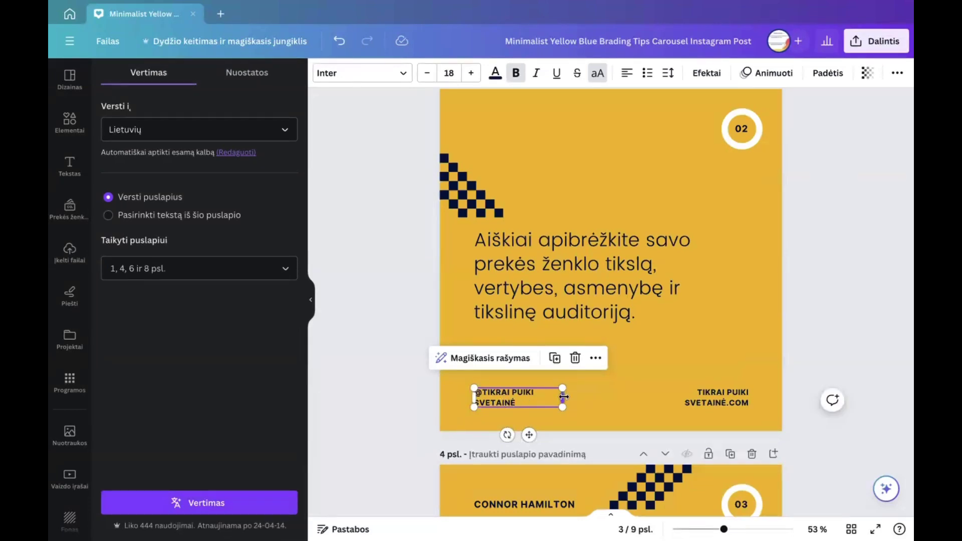
{"action": "left_click_drag", "start_coordinate": [564, 397], "coordinate": [610, 394]}
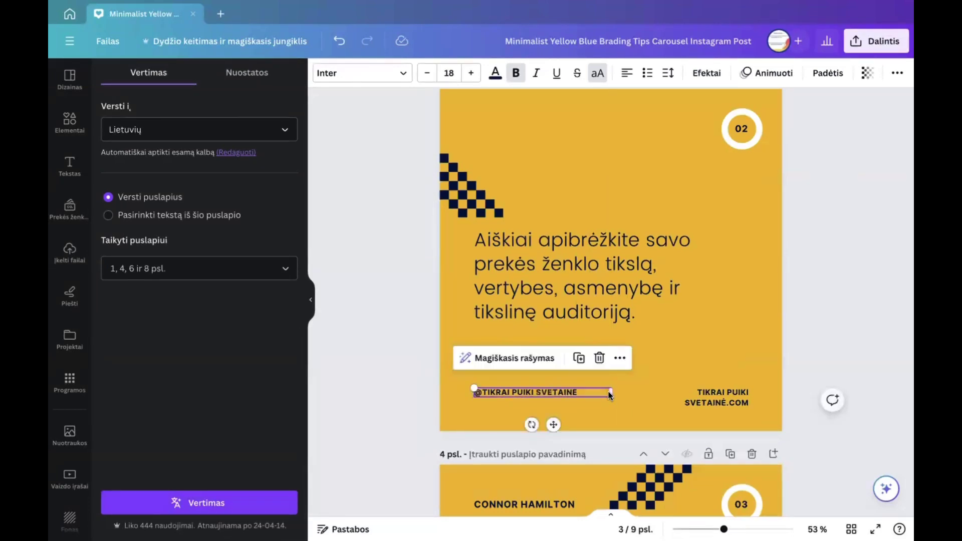
{"action": "left_click", "coordinate": [719, 395]}
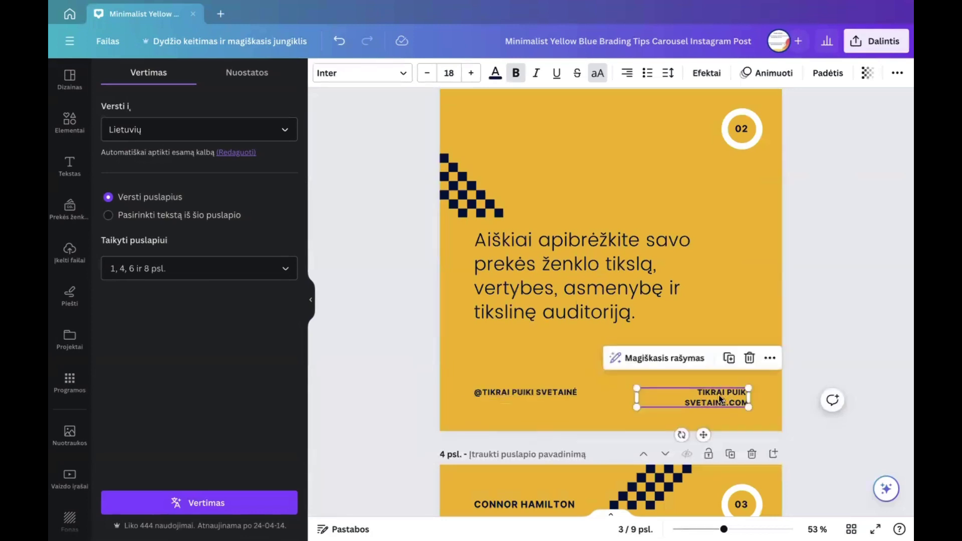
{"action": "left_click", "coordinate": [750, 358]}
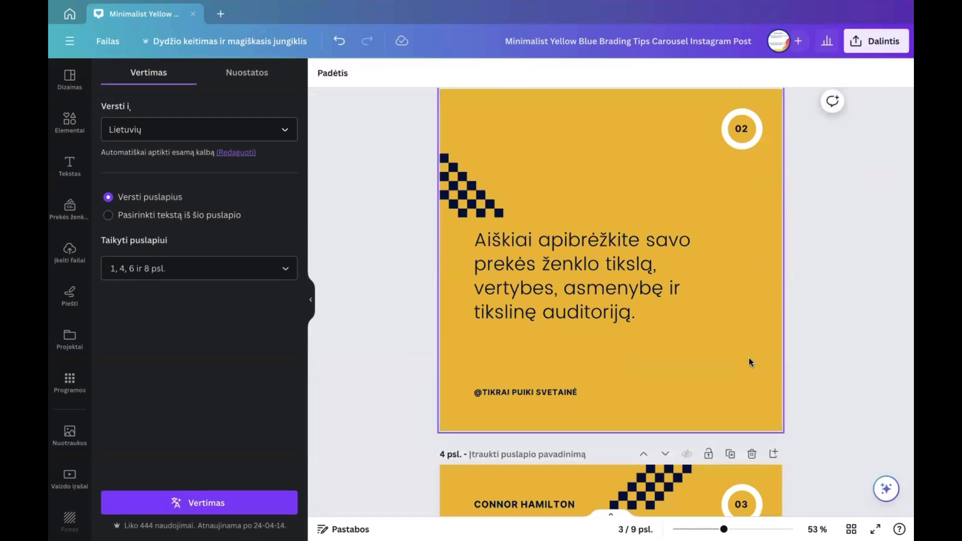
Delete the English page 4 "Understand your competition", and remove the author name text from its Lithuanian version
{"action": "scroll", "coordinate": [749, 360], "scroll_direction": "down", "scroll_amount": 3}
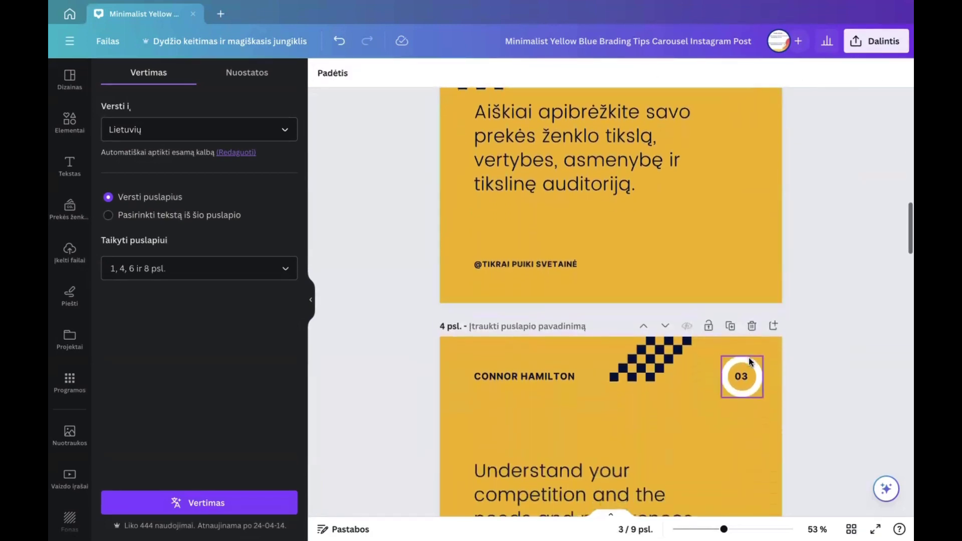
{"action": "scroll", "coordinate": [749, 357], "scroll_direction": "down", "scroll_amount": 2}
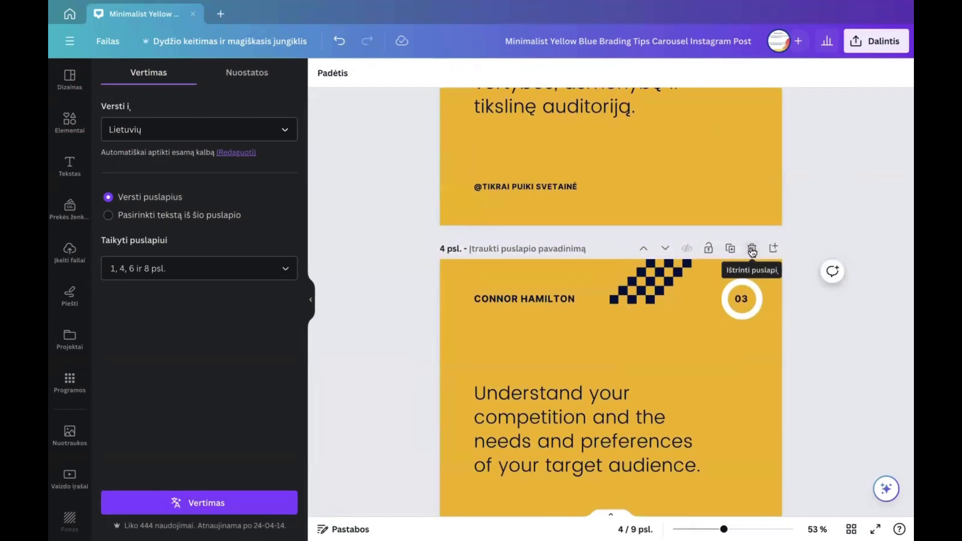
{"action": "left_click", "coordinate": [752, 249]}
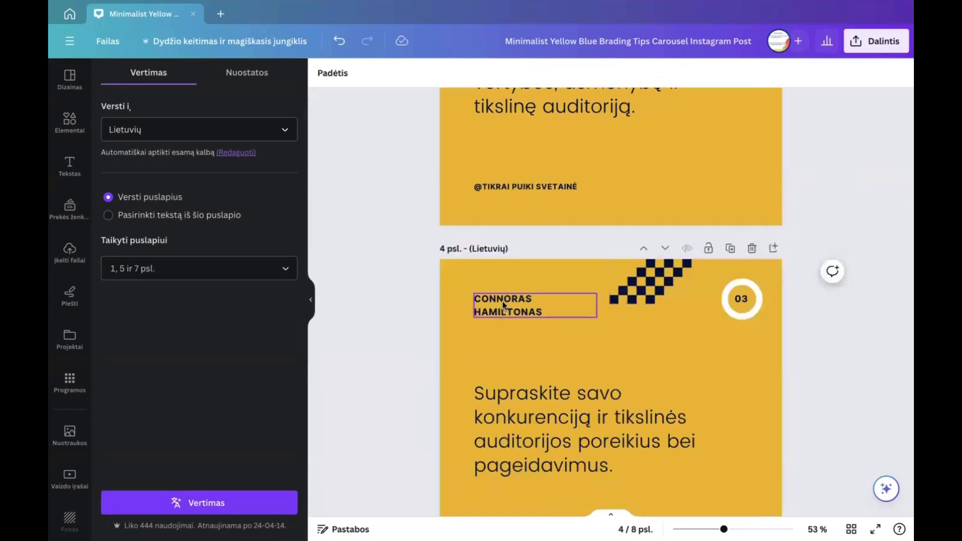
{"action": "left_click", "coordinate": [502, 302]}
{"action": "left_click", "coordinate": [595, 268]}
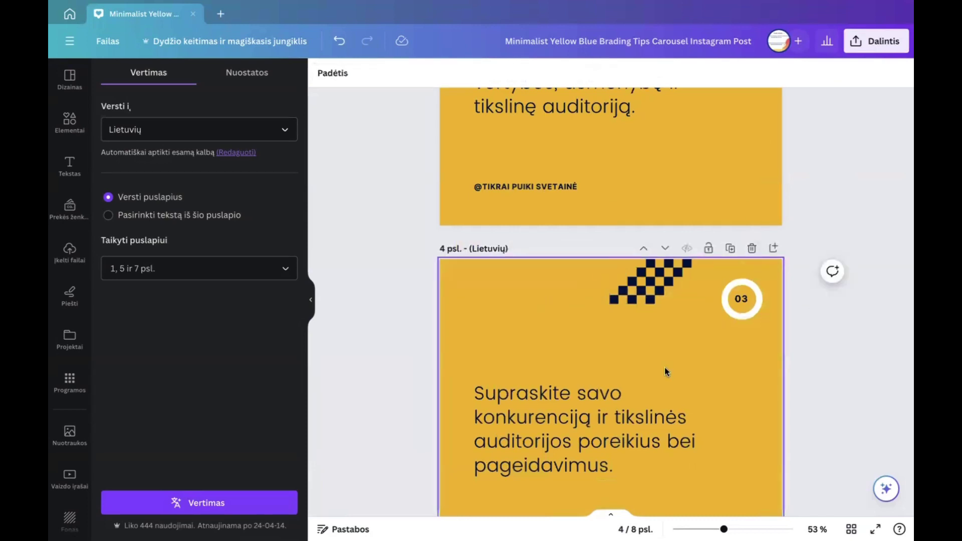
Widen page 4's social handle text box to a single line and delete the website text beside it
{"action": "scroll", "coordinate": [672, 378], "scroll_direction": "down", "scroll_amount": 2}
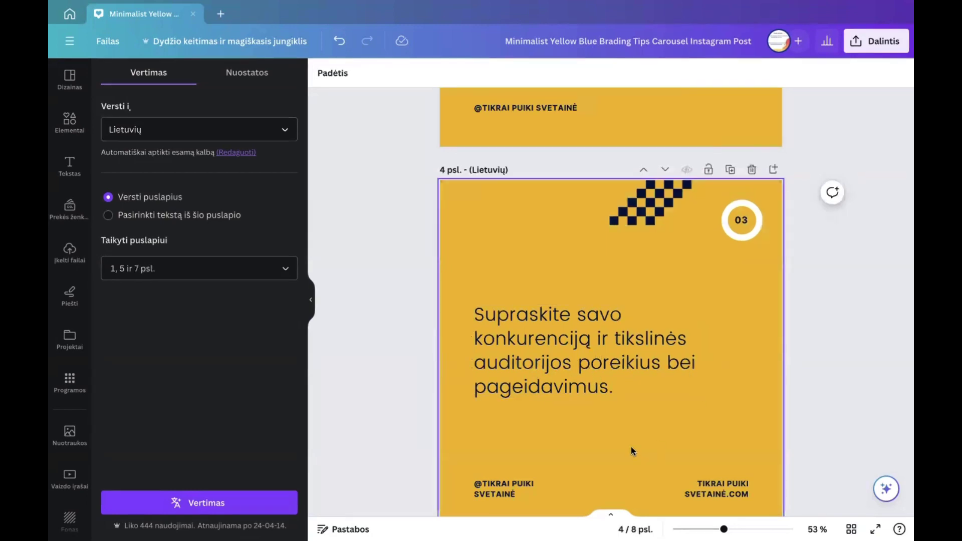
{"action": "scroll", "coordinate": [630, 446], "scroll_direction": "down", "scroll_amount": 1}
{"action": "left_click", "coordinate": [514, 440]}
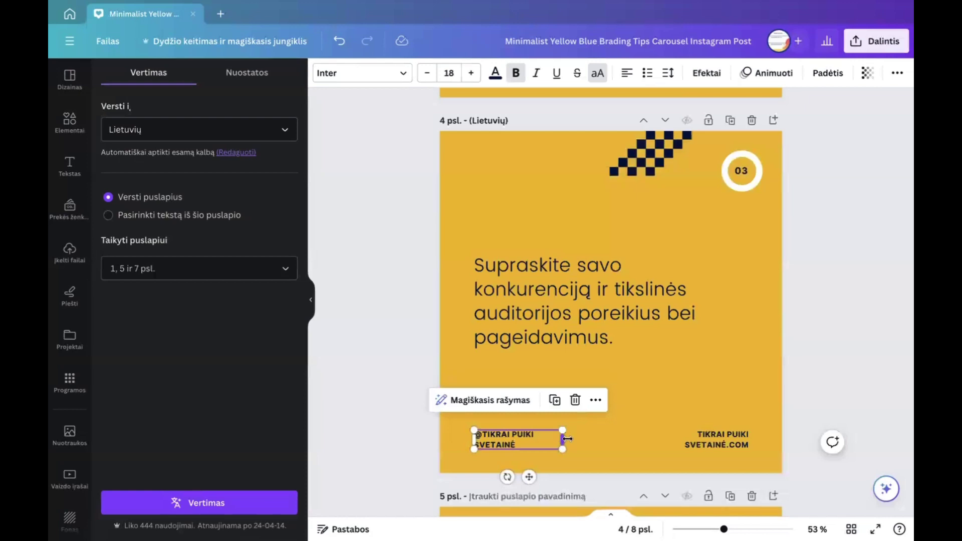
{"action": "left_click_drag", "start_coordinate": [566, 439], "coordinate": [609, 439]}
{"action": "left_click", "coordinate": [741, 440]}
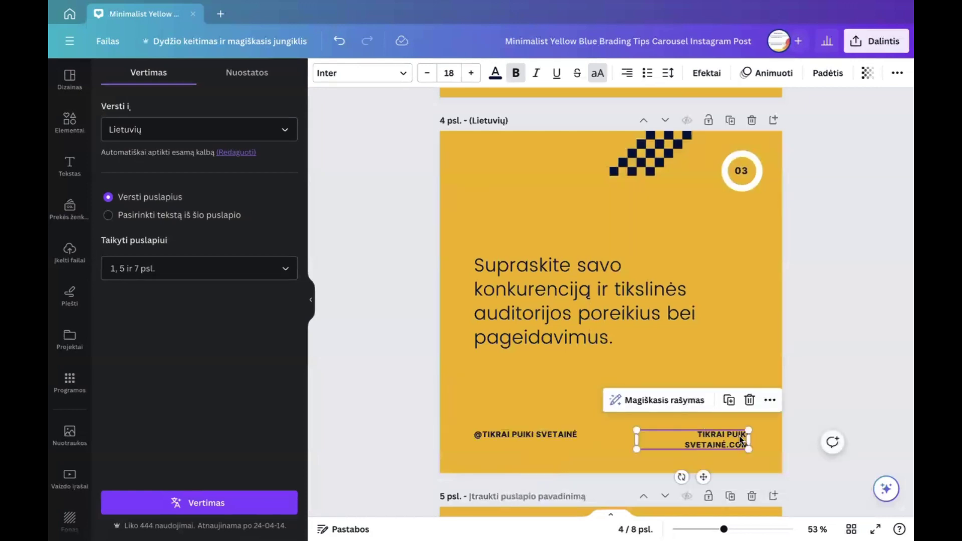
{"action": "left_click", "coordinate": [749, 400]}
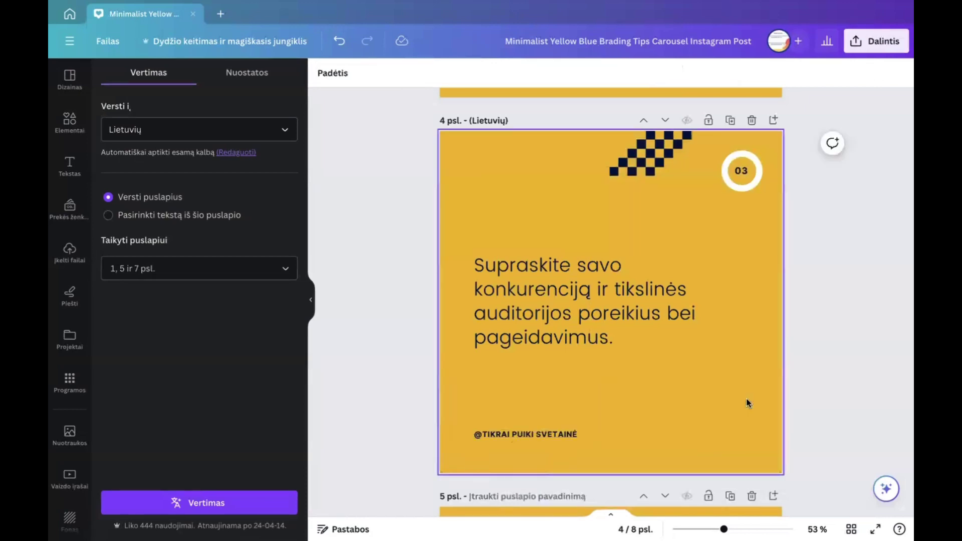
Delete the English page 5 "Consistently deliver high-quality products", and remove the author name text from its Lithuanian version
{"action": "scroll", "coordinate": [747, 403], "scroll_direction": "down", "scroll_amount": 4}
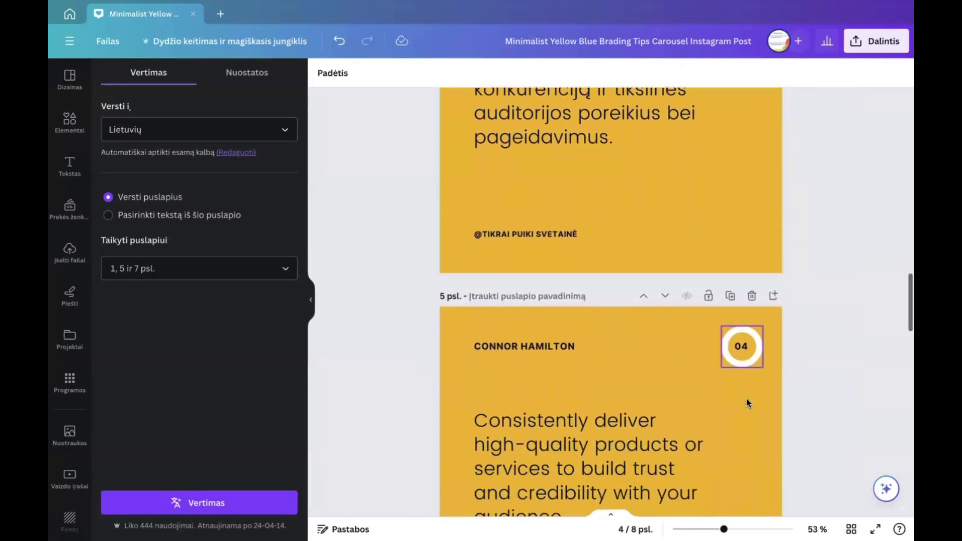
{"action": "scroll", "coordinate": [747, 403], "scroll_direction": "down", "scroll_amount": 2}
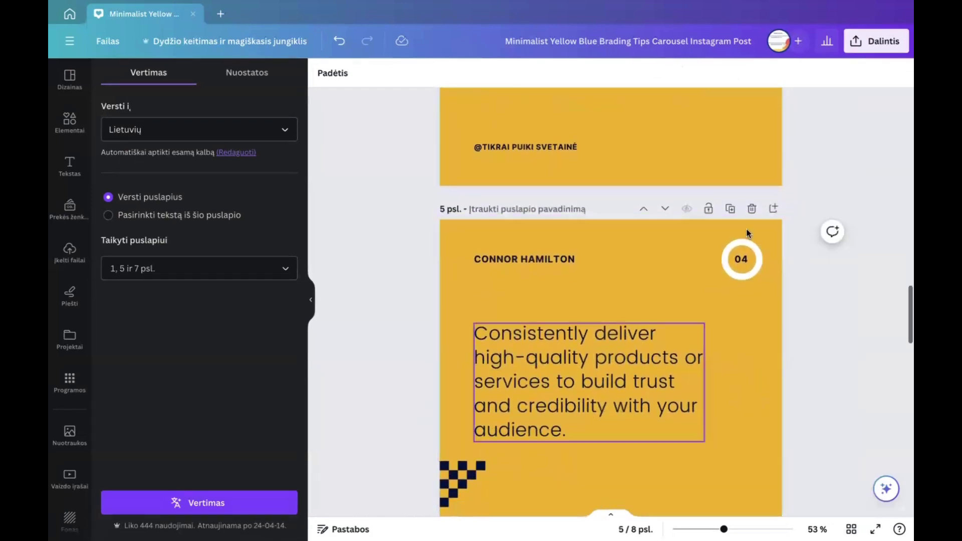
{"action": "left_click", "coordinate": [753, 209]}
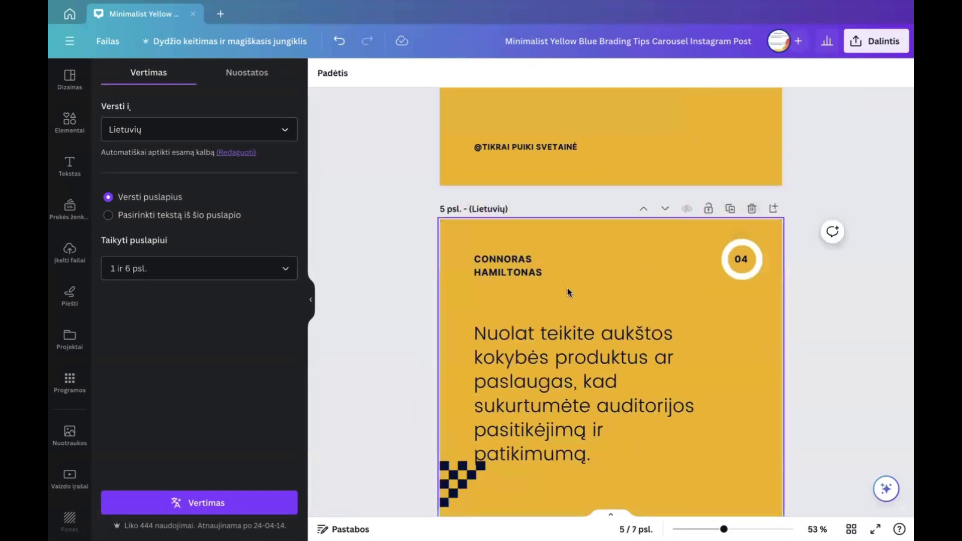
{"action": "left_click", "coordinate": [525, 269]}
{"action": "left_click", "coordinate": [589, 224]}
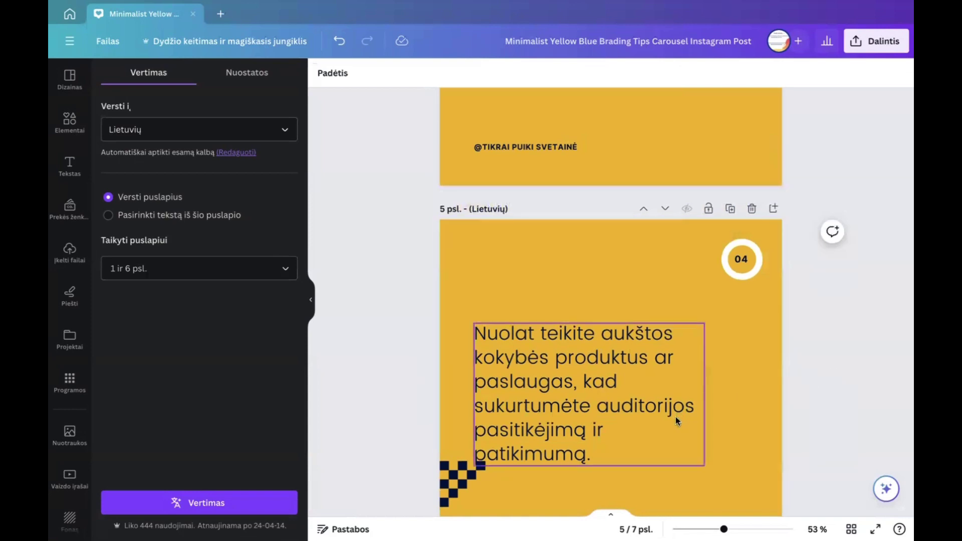
Move the "Nuolat teikite aukštos kokybės produktus" text on page 5 up so it clears the checkered pattern
{"action": "scroll", "coordinate": [676, 417], "scroll_direction": "down", "scroll_amount": 2}
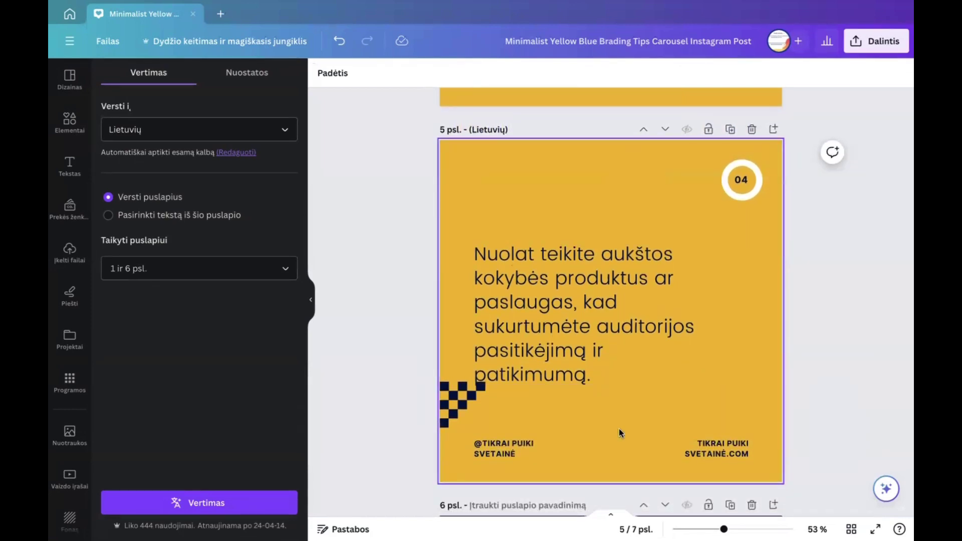
{"action": "left_click", "coordinate": [601, 331]}
{"action": "left_click_drag", "start_coordinate": [600, 329], "coordinate": [601, 313]}
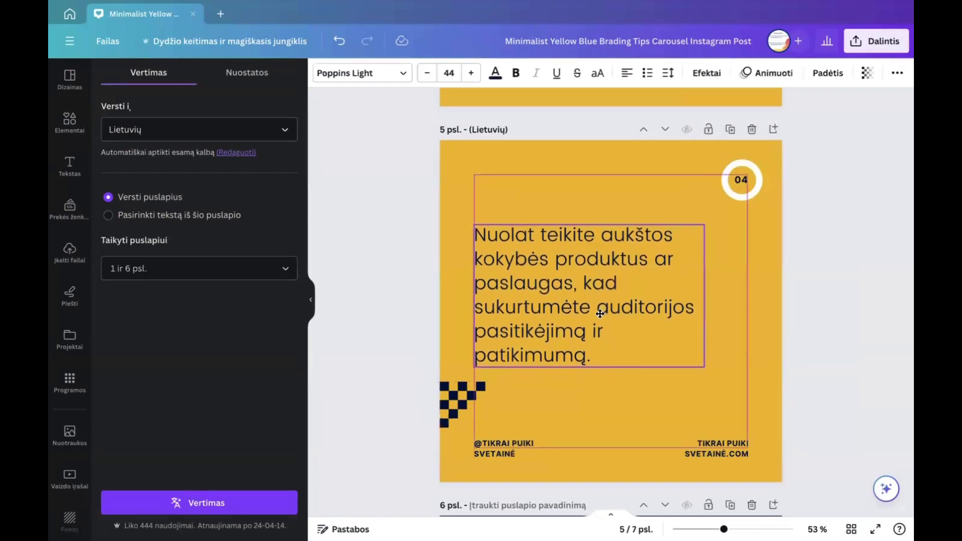
Stretch the social handle text box on page 5 to one line and delete the website text
{"action": "left_click", "coordinate": [515, 453]}
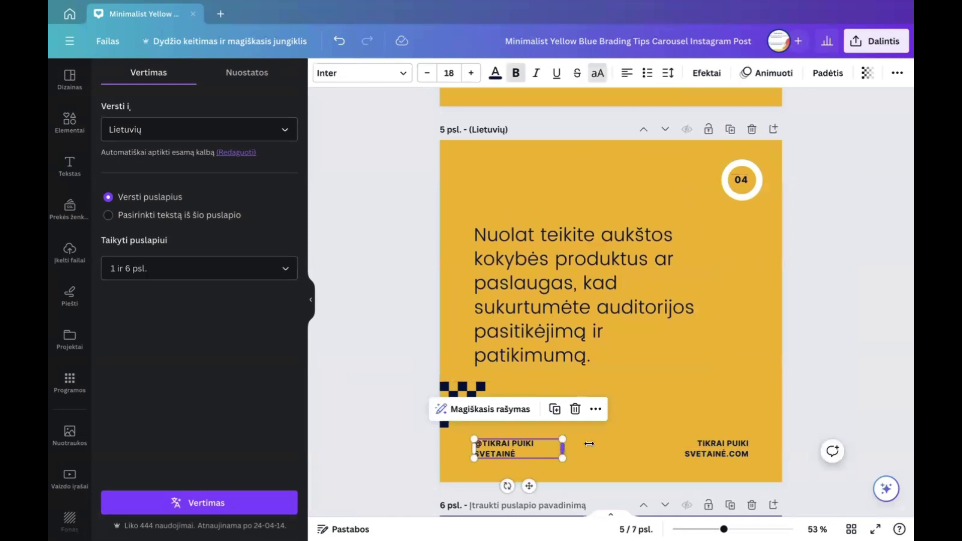
{"action": "left_click_drag", "start_coordinate": [589, 444], "coordinate": [610, 444]}
{"action": "left_click", "coordinate": [736, 444]}
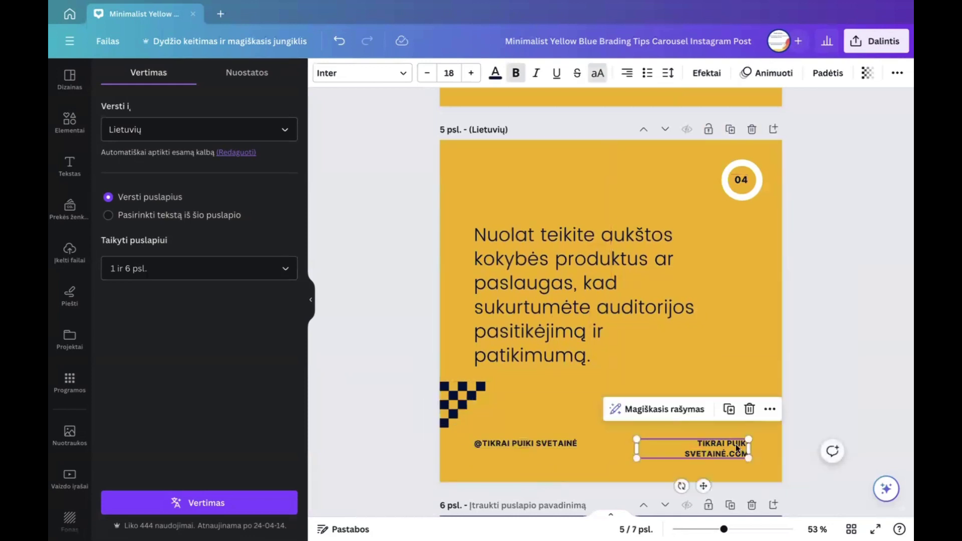
{"action": "left_click", "coordinate": [747, 410]}
Delete the untranslated English page 6 "Save this post if you find it useful"
{"action": "scroll", "coordinate": [748, 412], "scroll_direction": "down", "scroll_amount": 7}
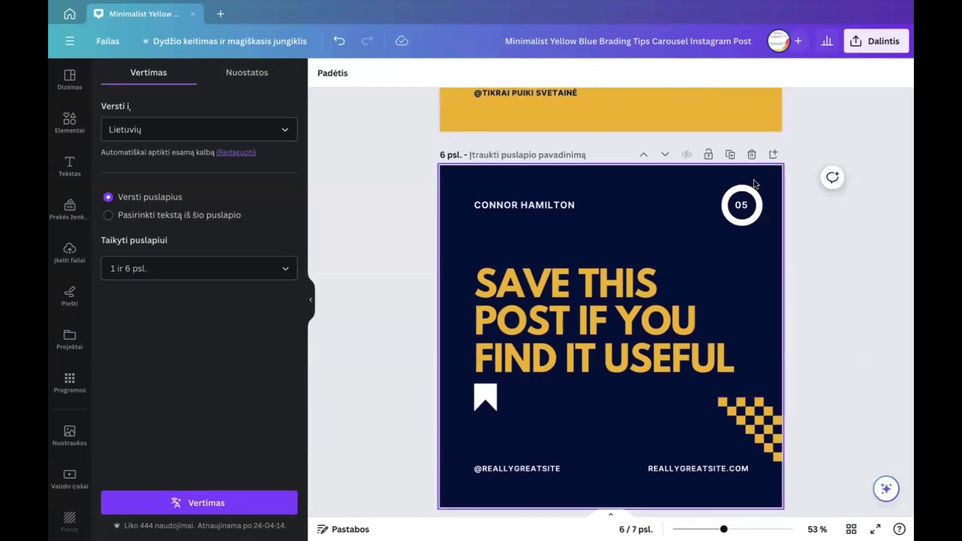
{"action": "left_click", "coordinate": [752, 155]}
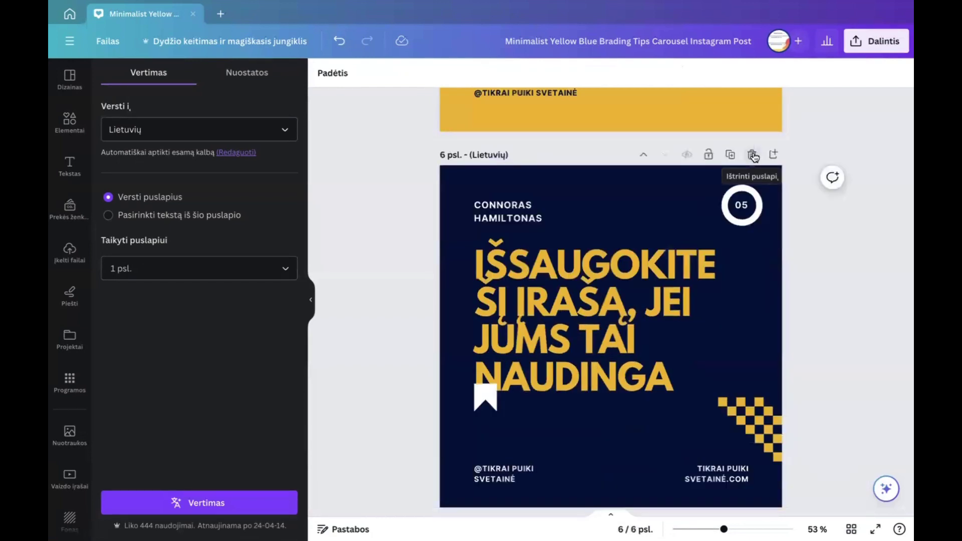
Set the line spacing of the "IŠSAUGOKITE ŠĮ ĮRAŠĄ" heading on page 6 to 1.48 and move the heading slightly down
{"action": "left_click", "coordinate": [636, 298]}
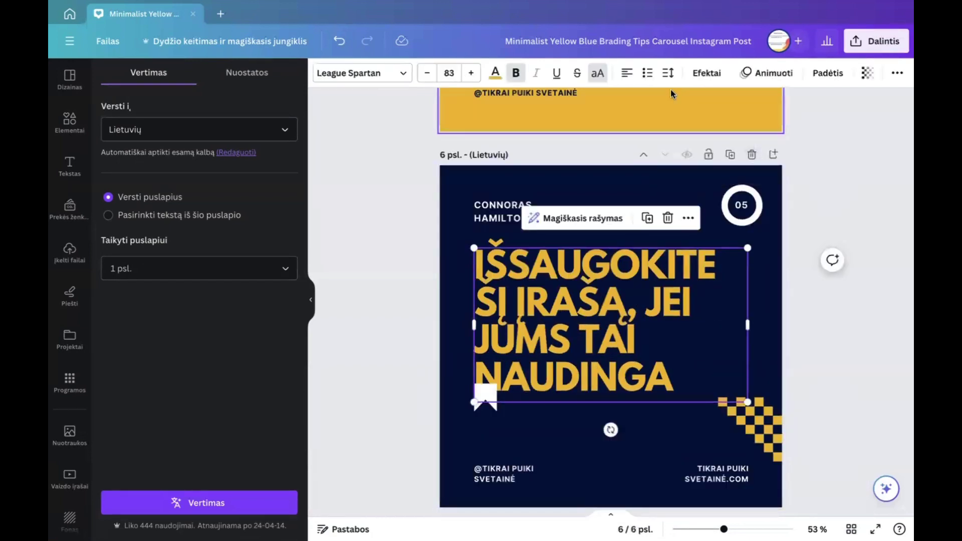
{"action": "left_click", "coordinate": [668, 73]}
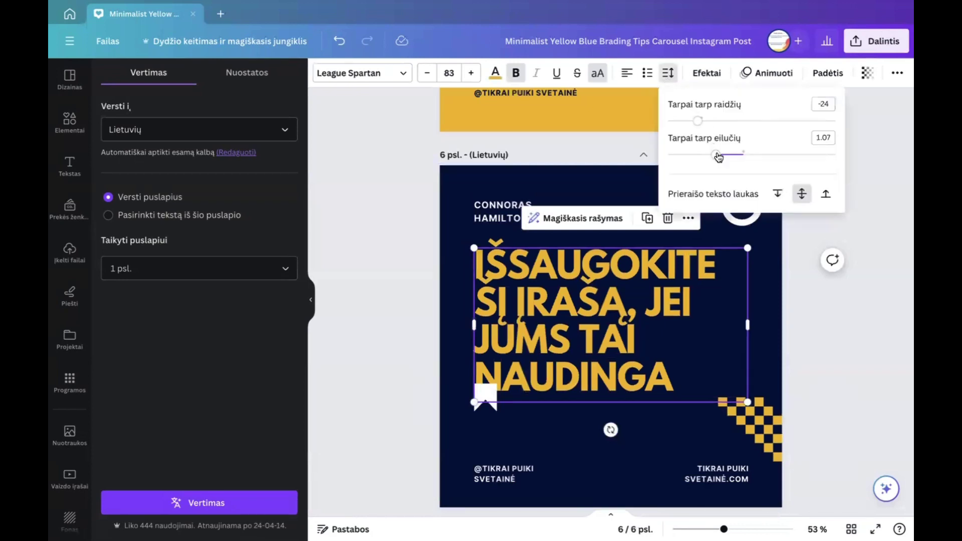
{"action": "left_click_drag", "start_coordinate": [718, 157], "coordinate": [751, 157]}
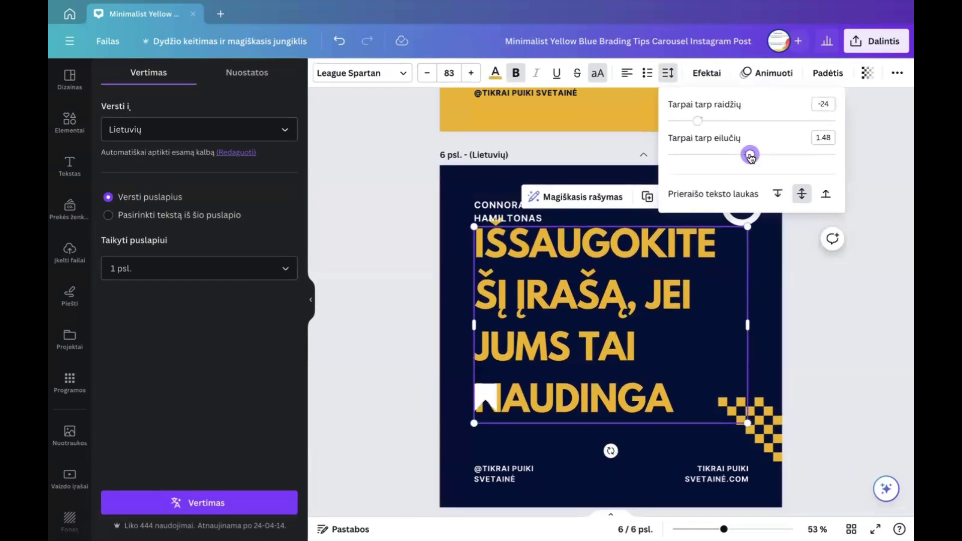
{"action": "left_click", "coordinate": [849, 269]}
{"action": "left_click_drag", "start_coordinate": [664, 331], "coordinate": [664, 339]}
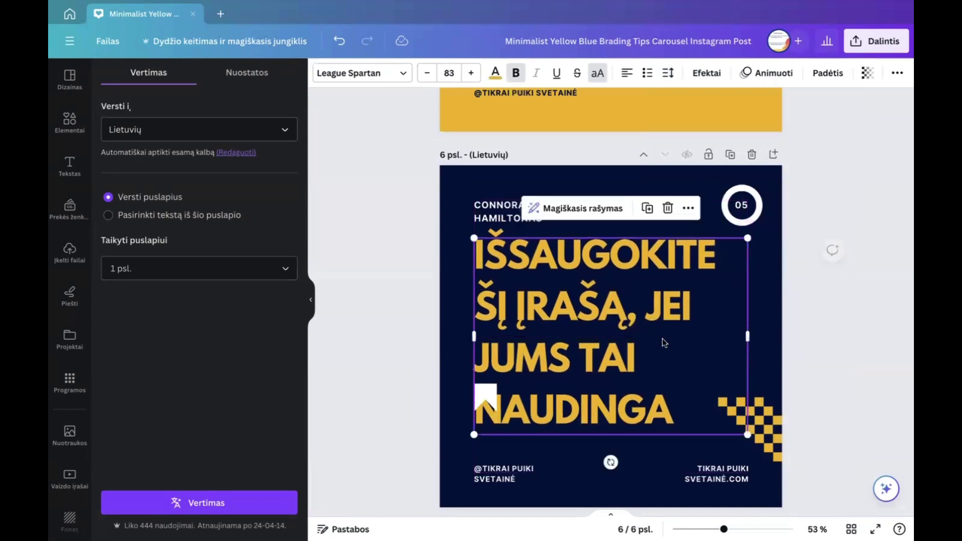
Move the white bookmark graphic on page 6 off the heading to the empty space between the two footer texts
{"action": "left_click", "coordinate": [493, 398]}
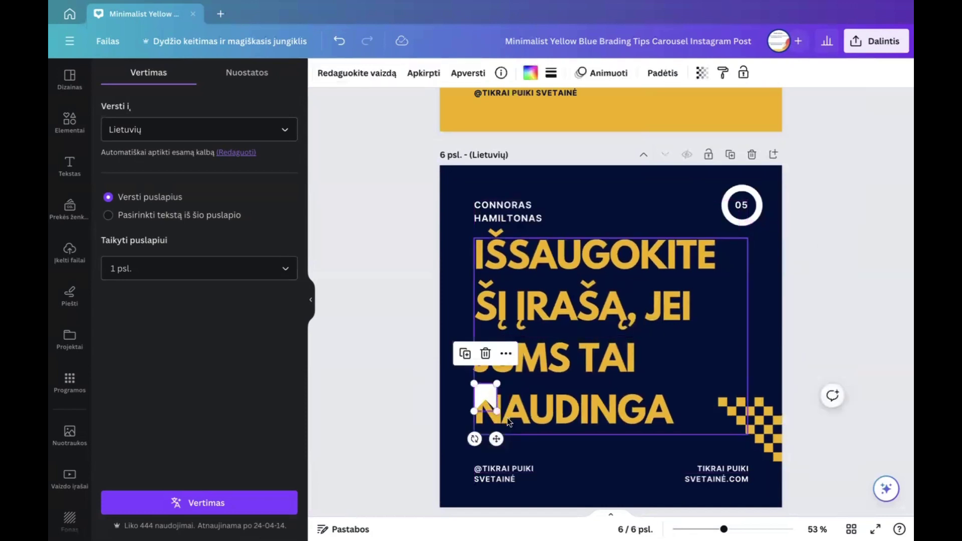
{"action": "left_click", "coordinate": [549, 446]}
{"action": "left_click", "coordinate": [489, 389]}
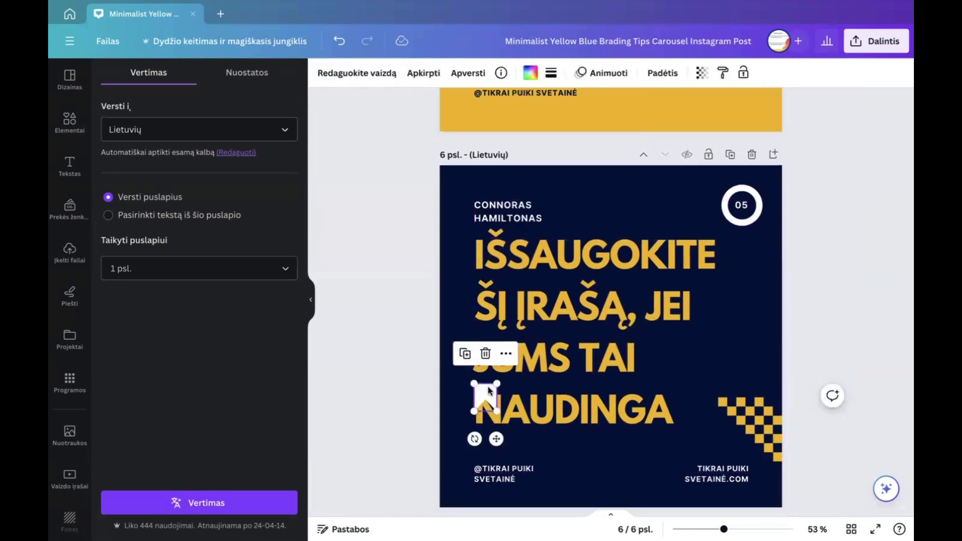
{"action": "left_click_drag", "start_coordinate": [488, 386], "coordinate": [632, 466]}
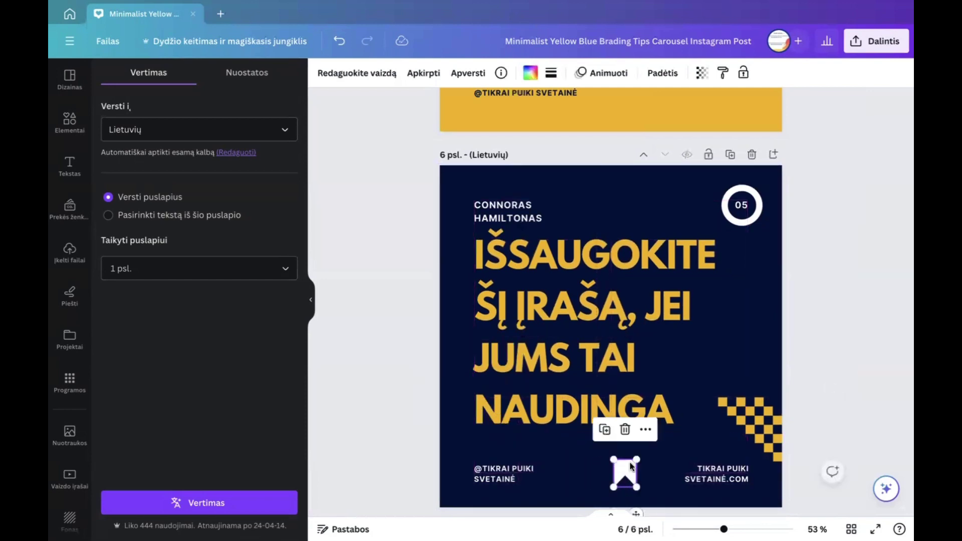
Delete the author name text above the heading and the website text in the footer of page 6
{"action": "left_click", "coordinate": [501, 210]}
{"action": "left_click", "coordinate": [594, 170]}
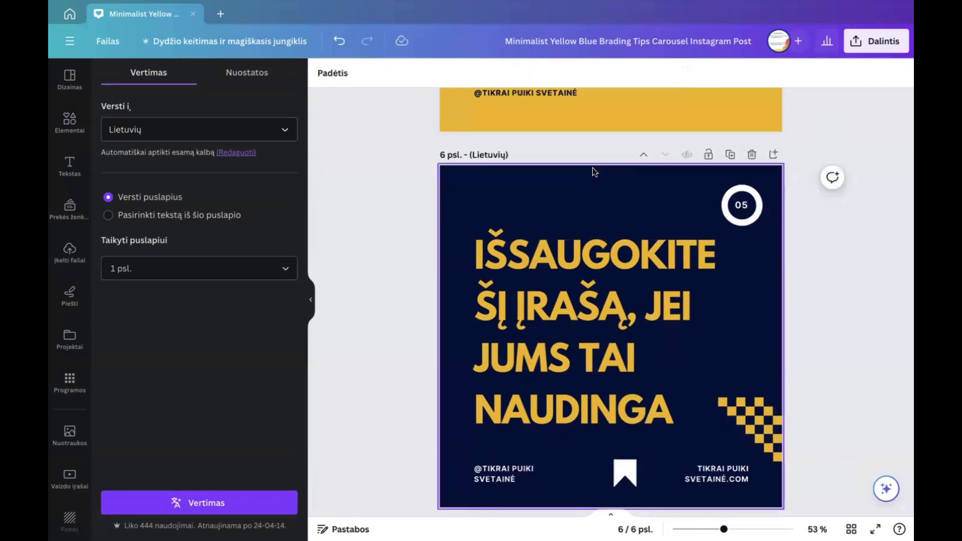
{"action": "left_click", "coordinate": [724, 480]}
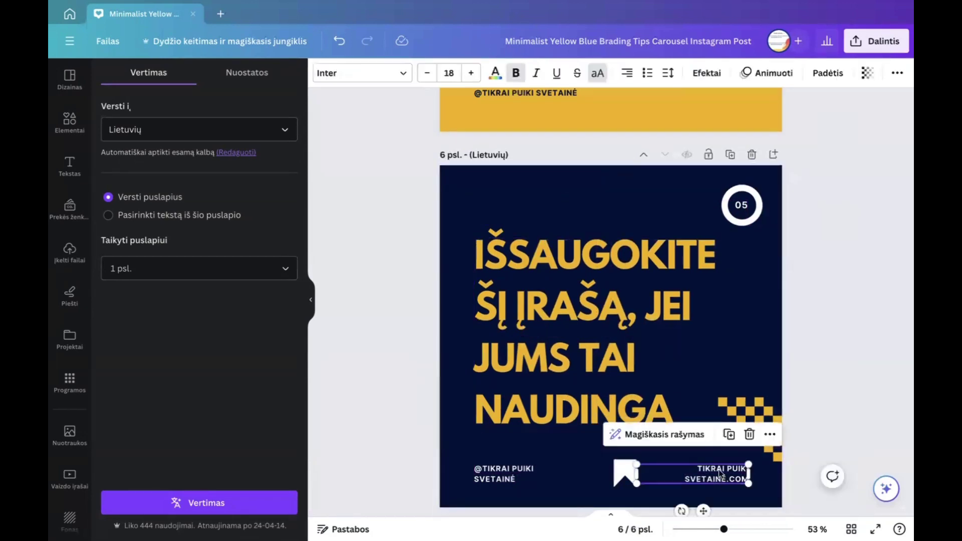
{"action": "left_click", "coordinate": [751, 435]}
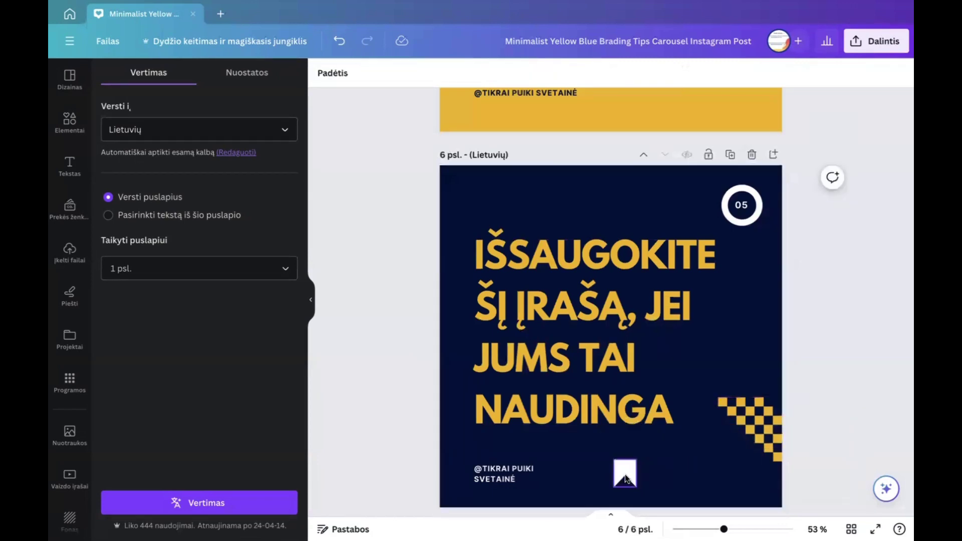
Move the bookmark graphic below the checkered pattern on page 6 and widen the social handle text box to fit one line
{"action": "left_click", "coordinate": [625, 475]}
{"action": "left_click_drag", "start_coordinate": [642, 475], "coordinate": [709, 471]}
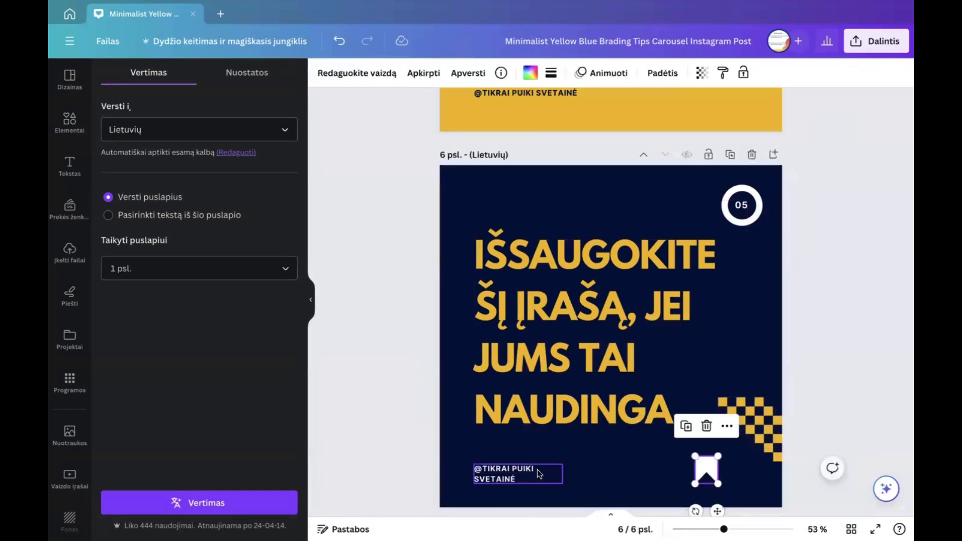
{"action": "left_click", "coordinate": [519, 477]}
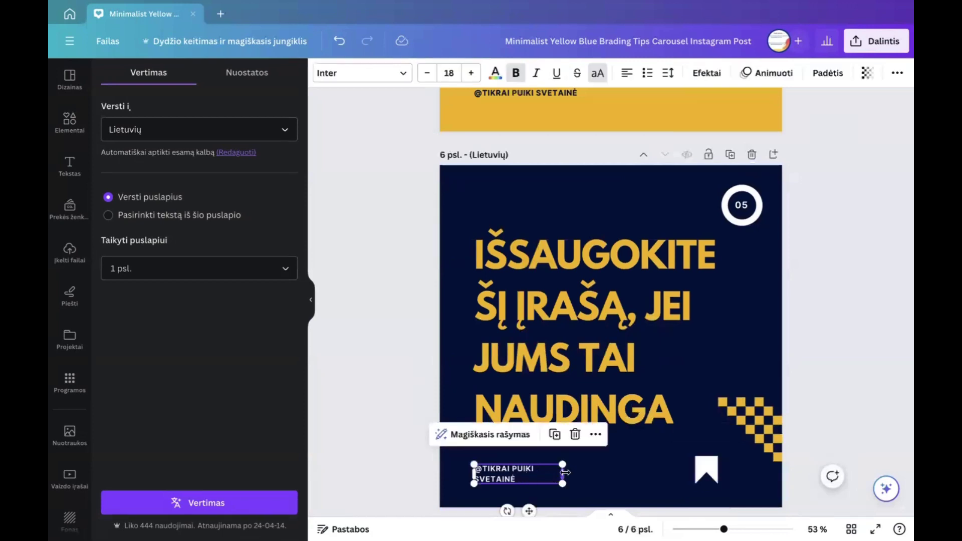
{"action": "left_click_drag", "start_coordinate": [562, 474], "coordinate": [611, 470]}
{"action": "left_click", "coordinate": [707, 472]}
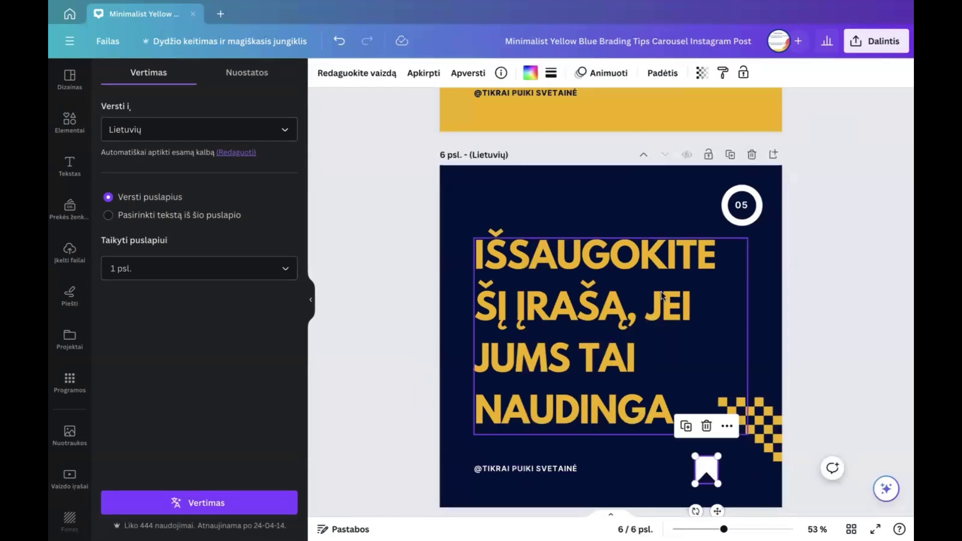
{"action": "left_click", "coordinate": [829, 302]}
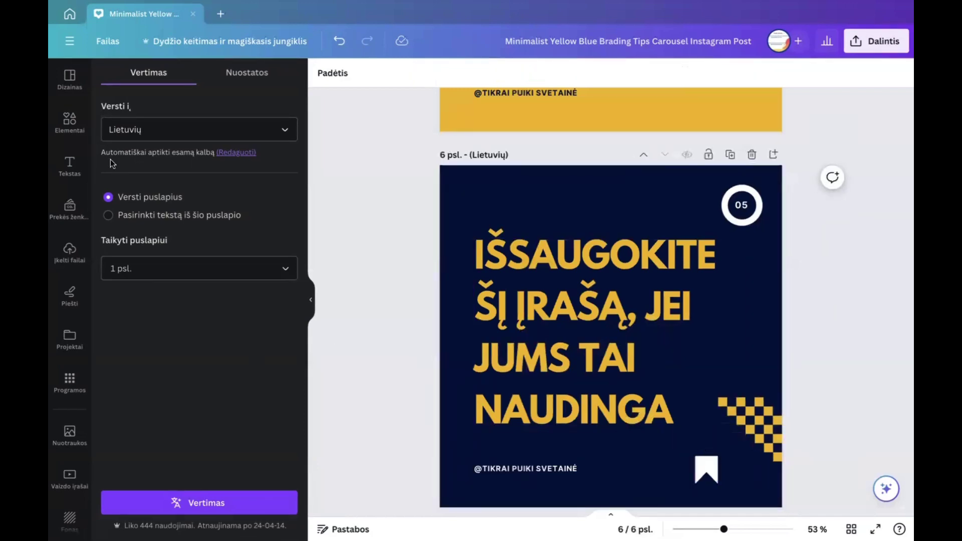
Find "Line" graphics in the elements library and add the hand-drawn looped arrow to page 6
{"action": "left_click", "coordinate": [67, 120]}
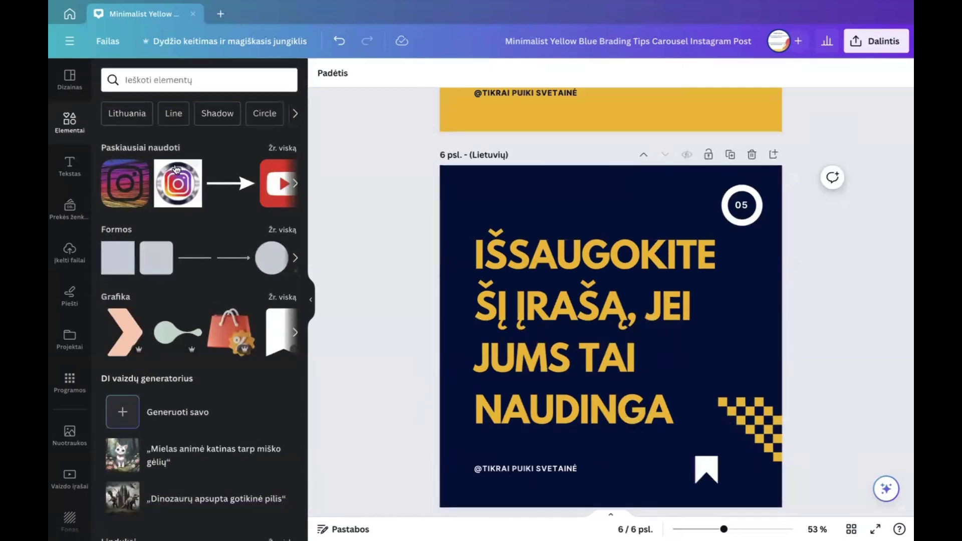
{"action": "left_click", "coordinate": [174, 114]}
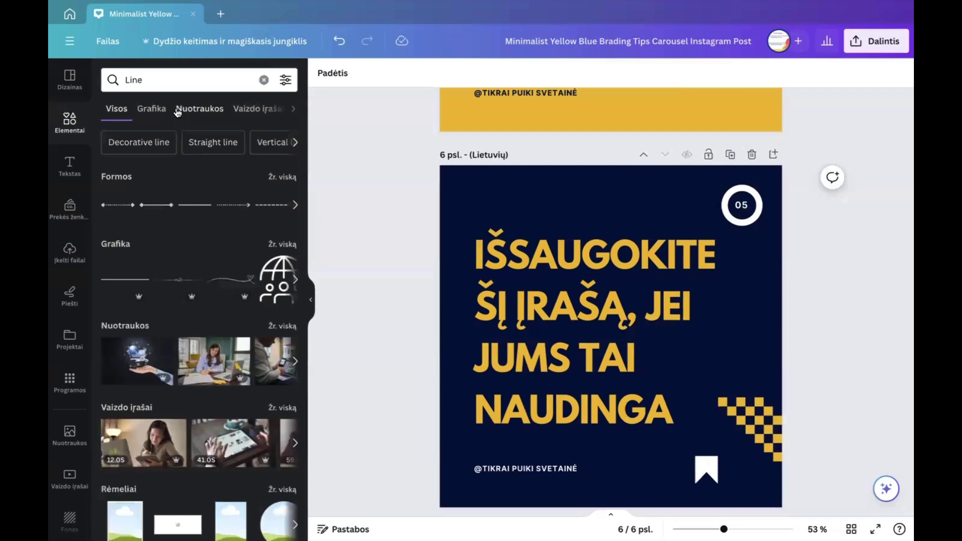
{"action": "left_click", "coordinate": [284, 244]}
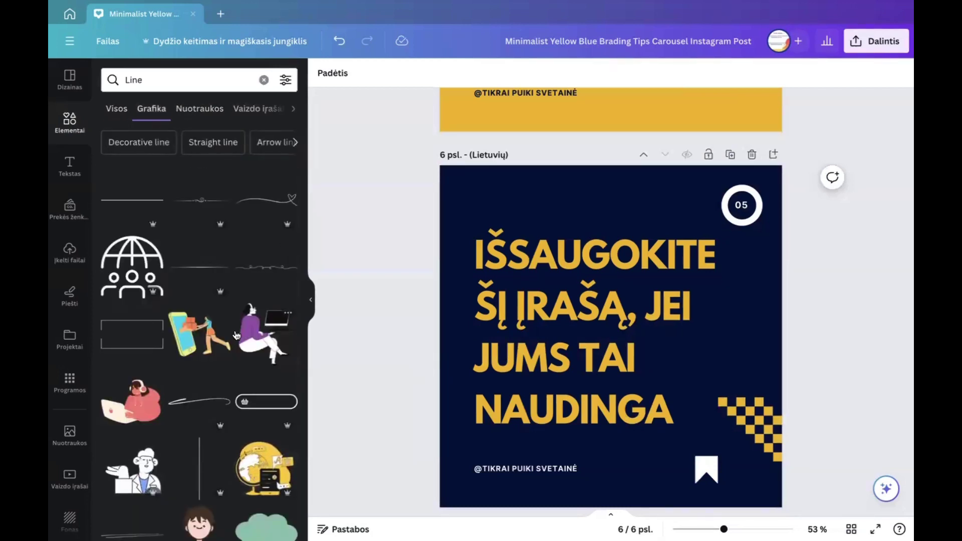
{"action": "scroll", "coordinate": [237, 336], "scroll_direction": "down", "scroll_amount": 5}
{"action": "scroll", "coordinate": [237, 335], "scroll_direction": "down", "scroll_amount": 2}
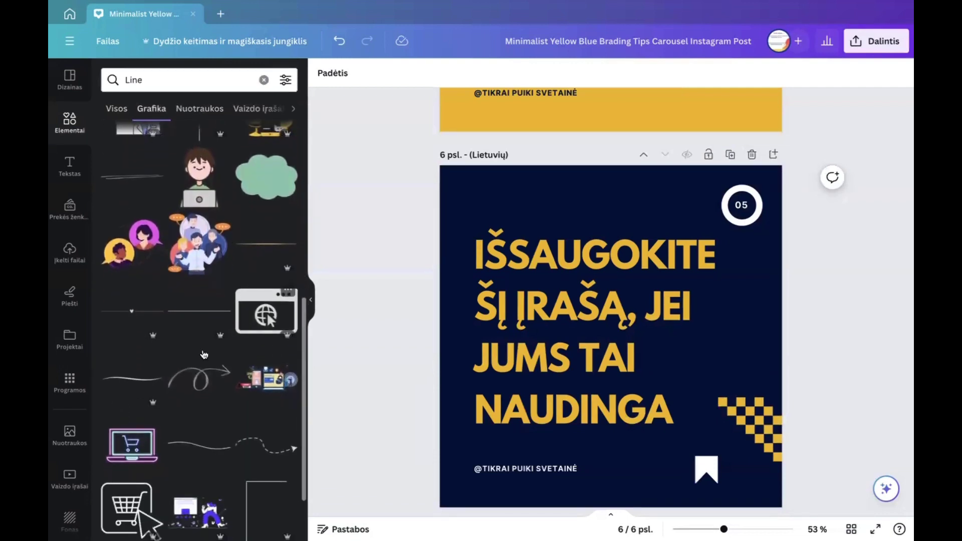
{"action": "left_click", "coordinate": [203, 384]}
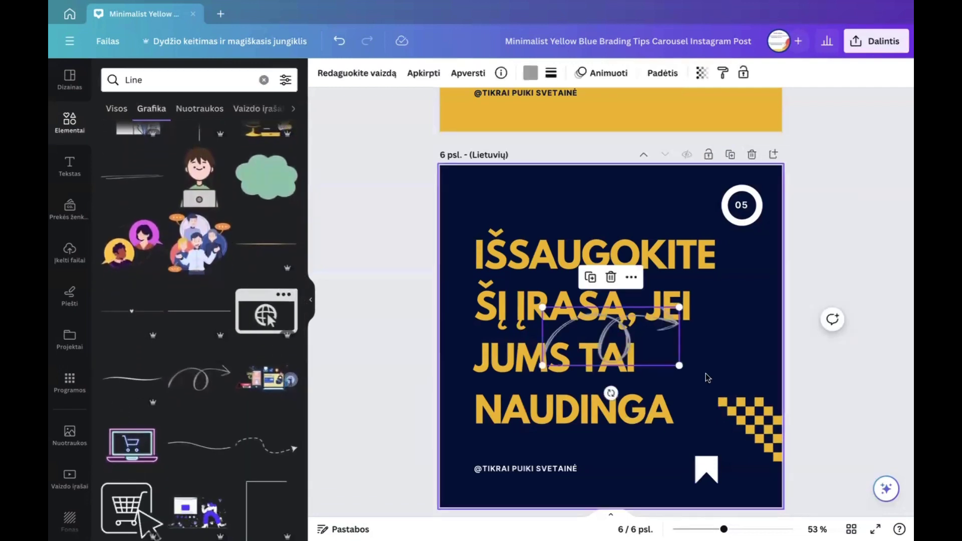
Rotate, enlarge and reposition the looped arrow so it runs down beside the heading and points at the bookmark graphic
{"action": "left_click_drag", "start_coordinate": [610, 394], "coordinate": [557, 407]}
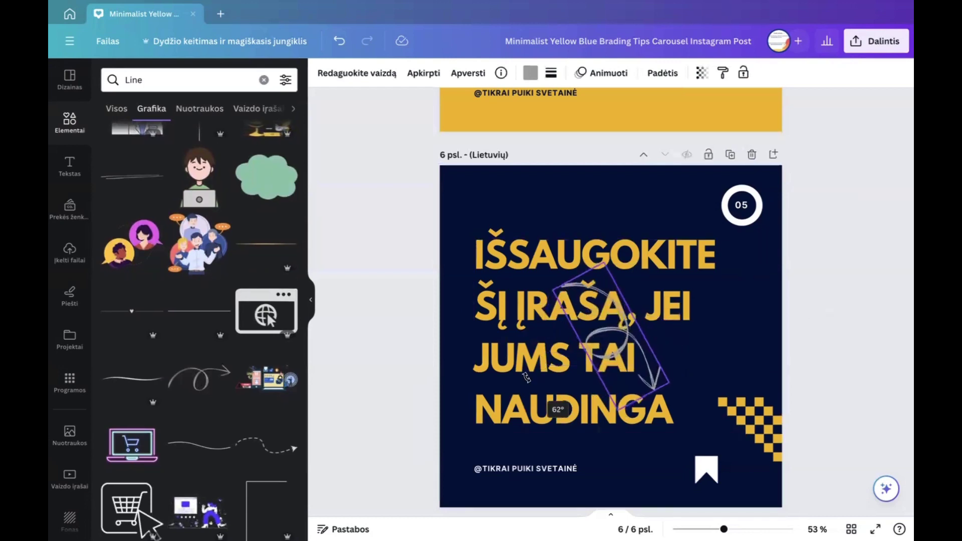
{"action": "left_click_drag", "start_coordinate": [641, 375], "coordinate": [711, 431]}
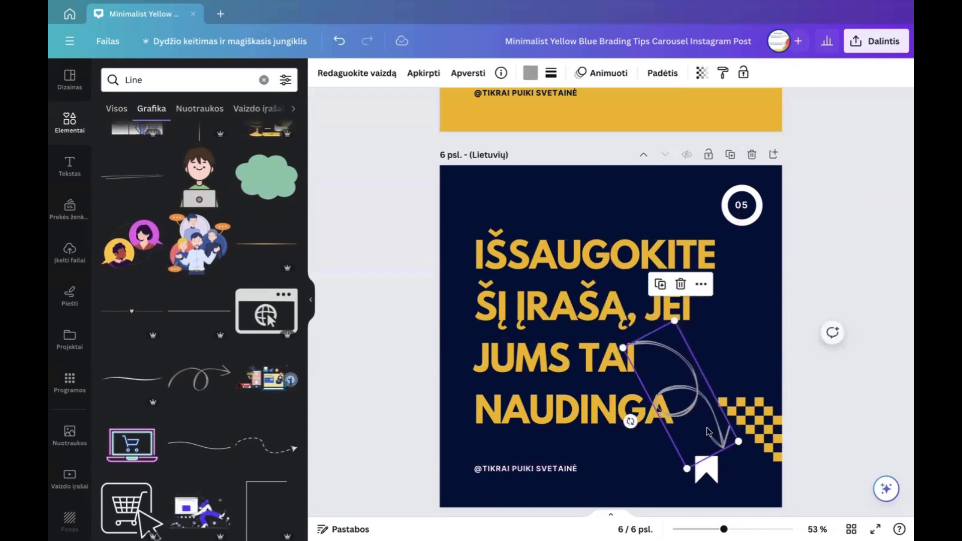
{"action": "left_click_drag", "start_coordinate": [674, 322], "coordinate": [669, 248]}
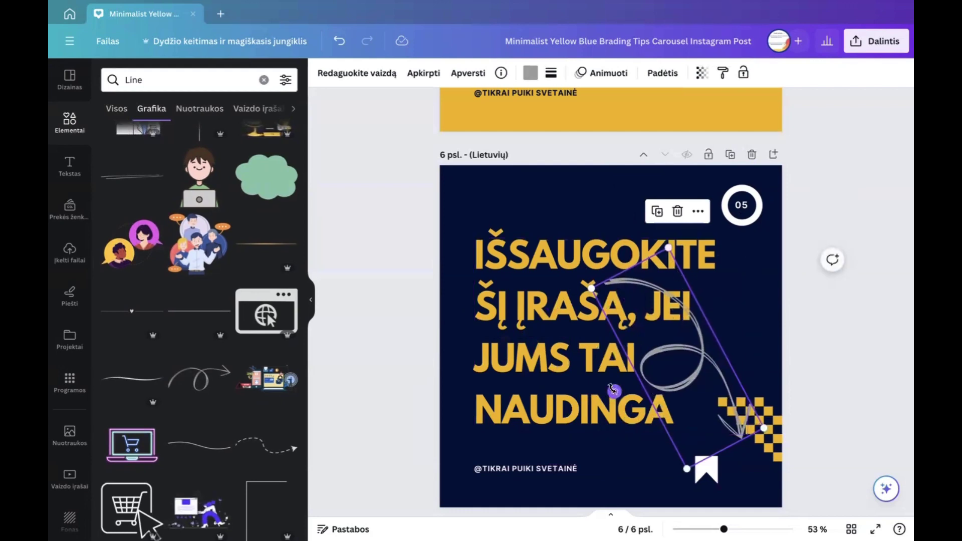
{"action": "left_click_drag", "start_coordinate": [614, 390], "coordinate": [607, 366]}
{"action": "left_click_drag", "start_coordinate": [699, 367], "coordinate": [729, 371]}
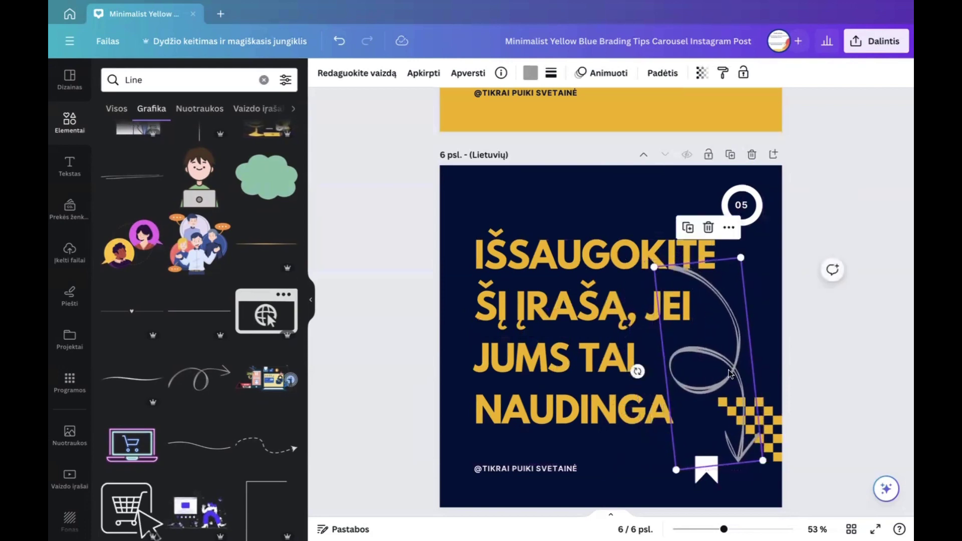
{"action": "left_click_drag", "start_coordinate": [637, 372], "coordinate": [617, 352]}
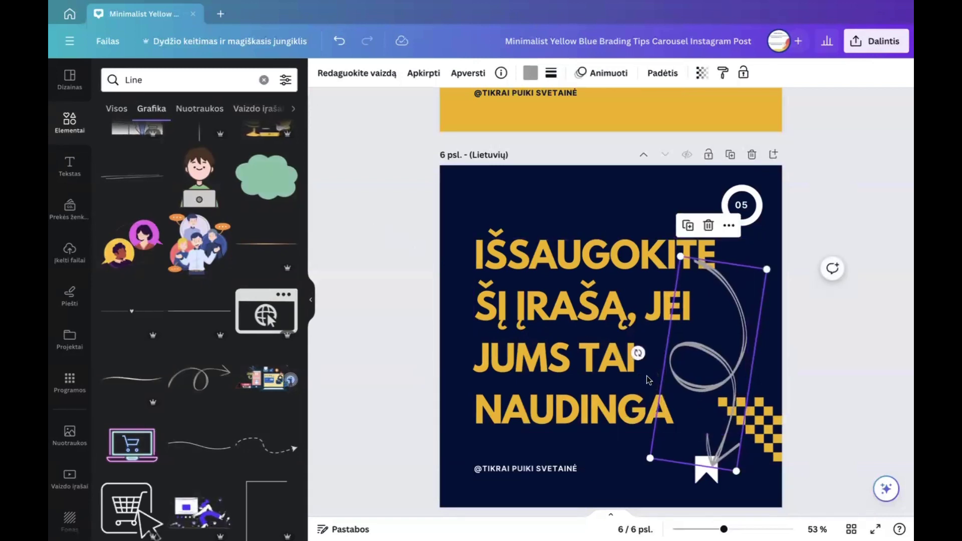
Change the looped arrow's color to red from the default solid colors
{"action": "left_click", "coordinate": [532, 73]}
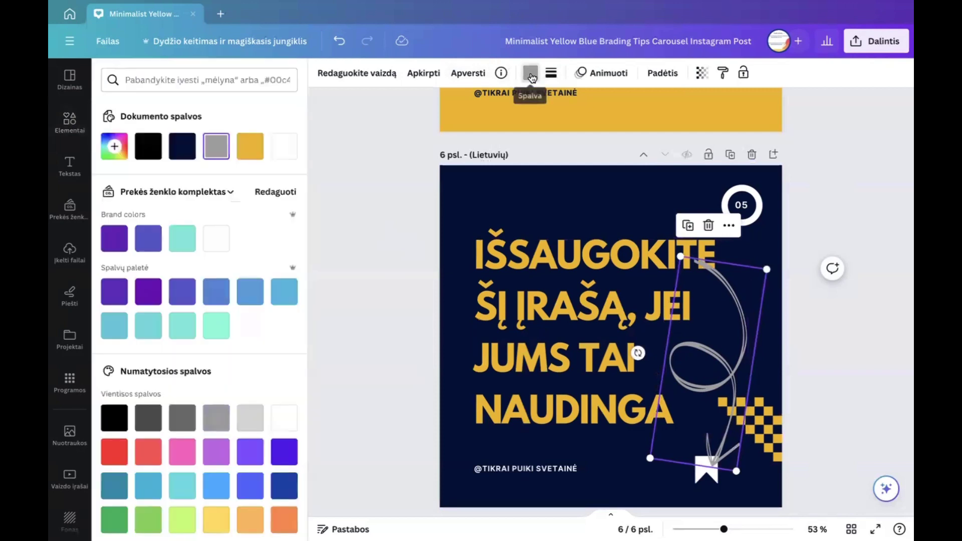
{"action": "left_click", "coordinate": [115, 453]}
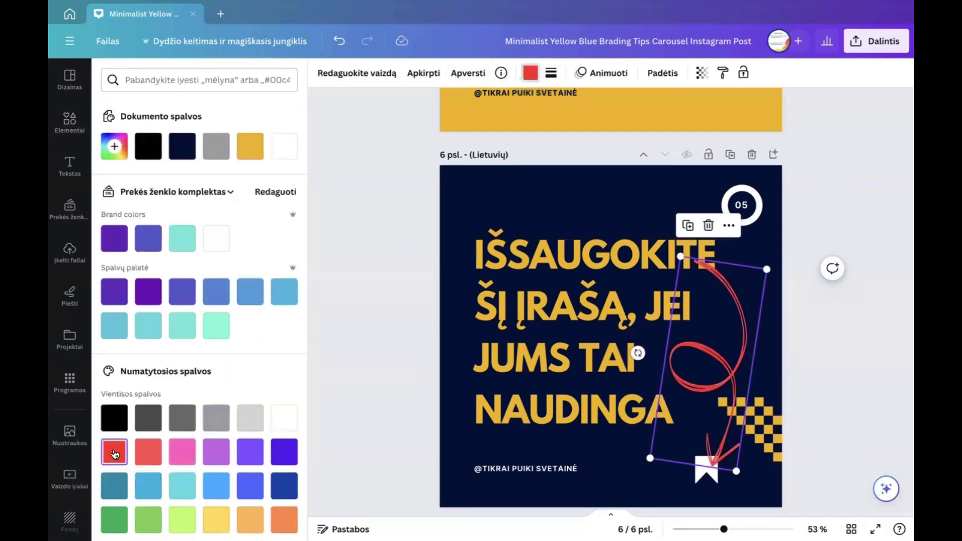
{"action": "key", "text": "Escape"}
{"action": "key", "text": "Escape"}
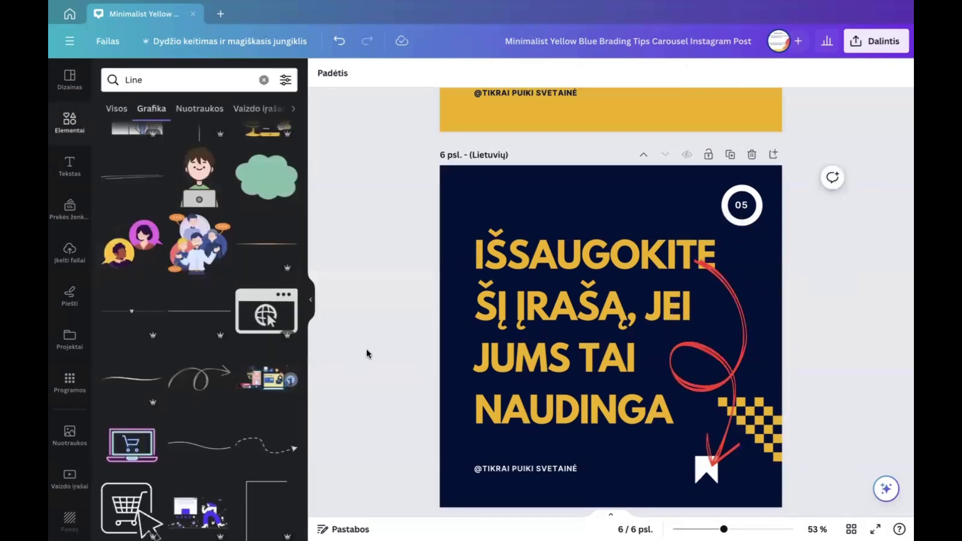
Move the bookmark graphic on page 6 slightly down so it sits just under the arrow's tip
{"action": "left_click", "coordinate": [708, 476]}
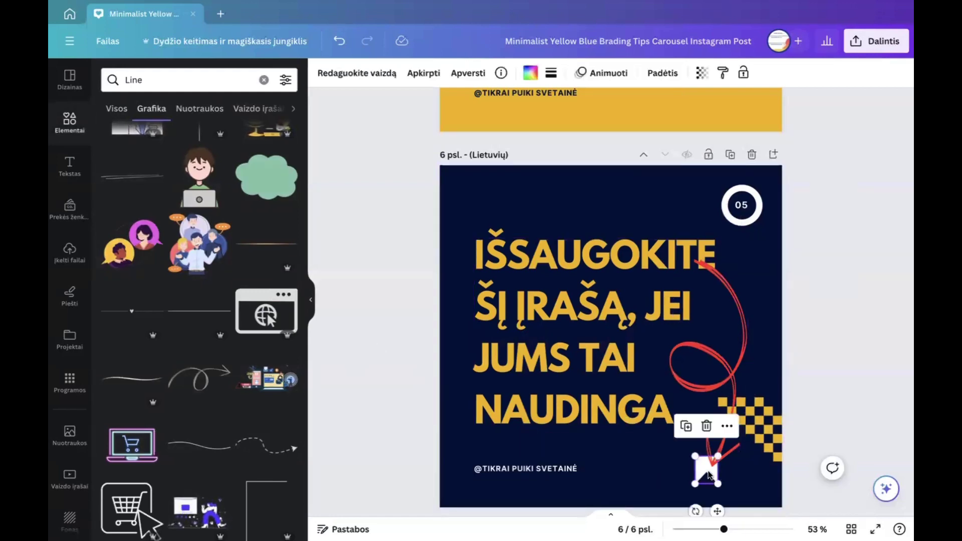
{"action": "left_click_drag", "start_coordinate": [709, 480], "coordinate": [705, 483]}
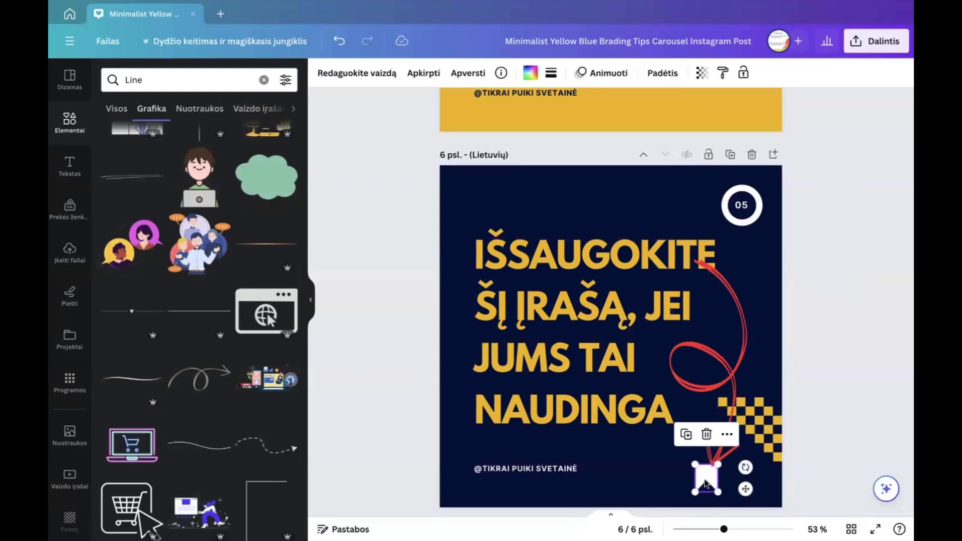
{"action": "left_click", "coordinate": [834, 358]}
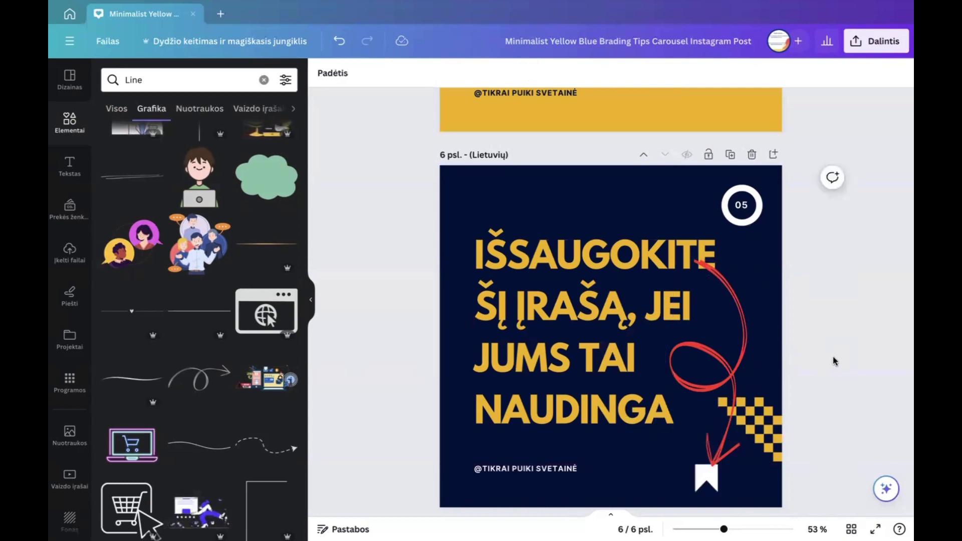
Delete the original English page 1 "How to build a strong brand"
{"action": "scroll", "coordinate": [834, 360], "scroll_direction": "down", "scroll_amount": 1}
{"action": "scroll", "coordinate": [833, 360], "scroll_direction": "up", "scroll_amount": 10}
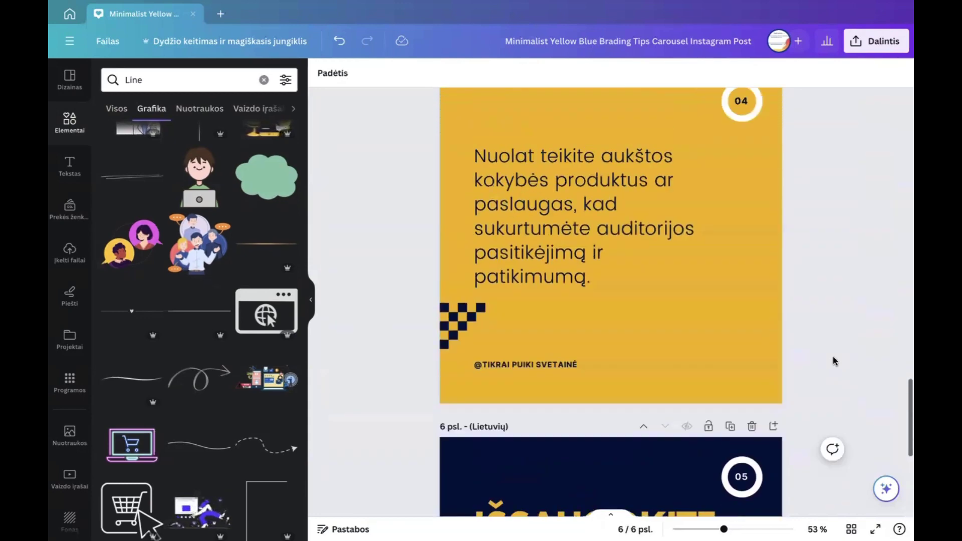
{"action": "scroll", "coordinate": [833, 359], "scroll_direction": "up", "scroll_amount": 15}
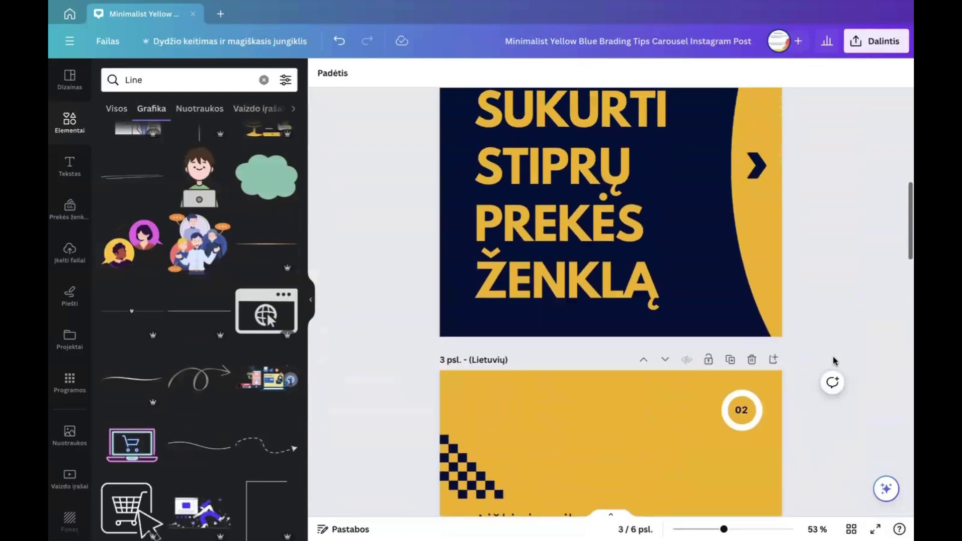
{"action": "scroll", "coordinate": [833, 359], "scroll_direction": "up", "scroll_amount": 7}
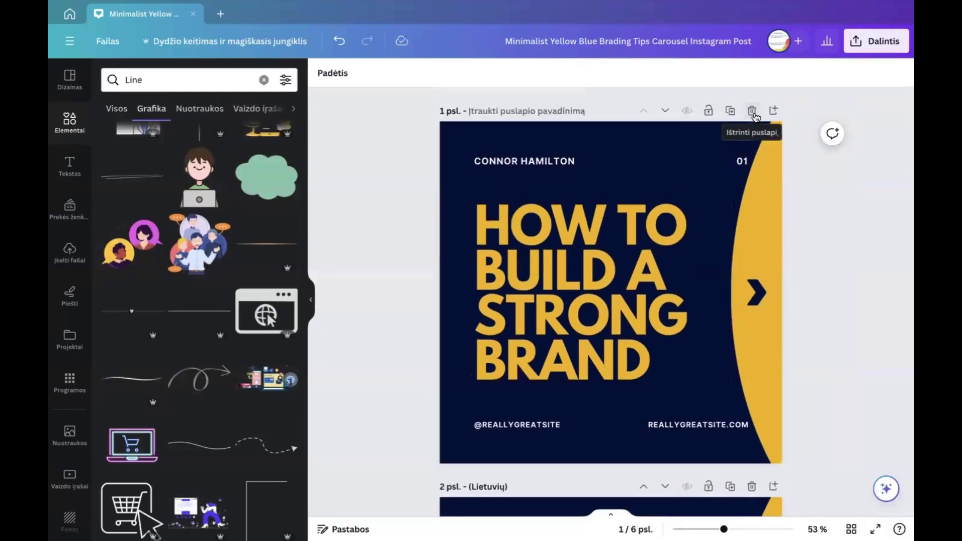
{"action": "left_click", "coordinate": [753, 113]}
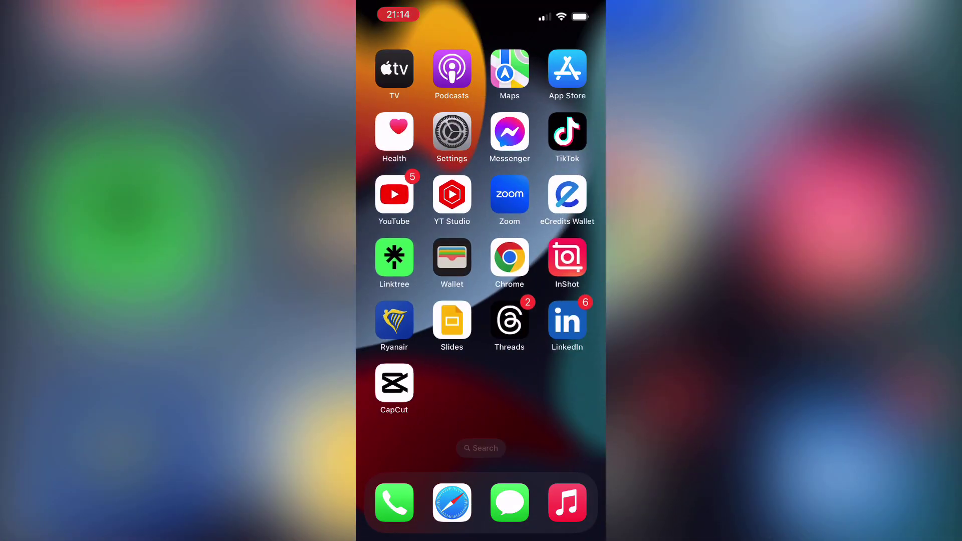
Switch to the Canva app on the phone and review the translated carousel pages there
{"action": "left_click_drag", "start_coordinate": [551, 320], "coordinate": [411, 321]}
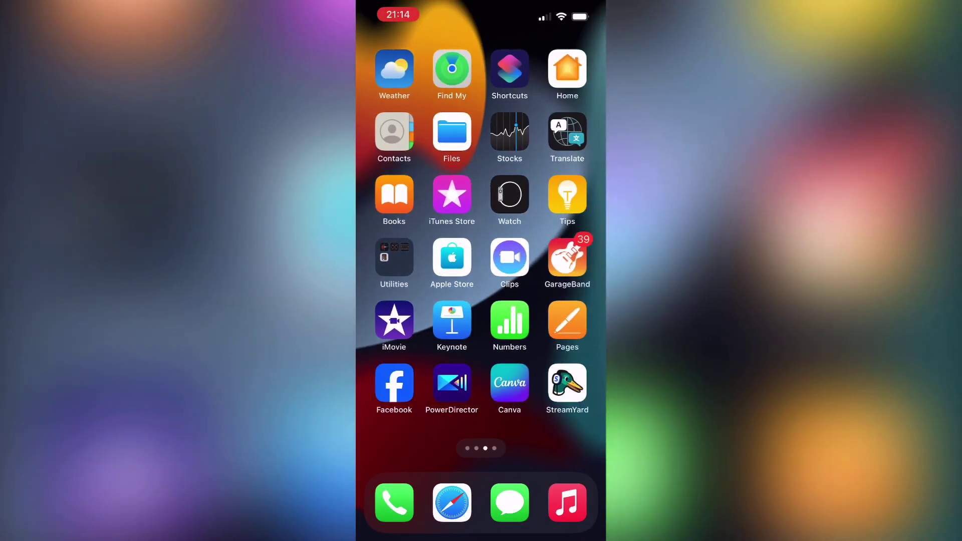
{"action": "left_click", "coordinate": [510, 383]}
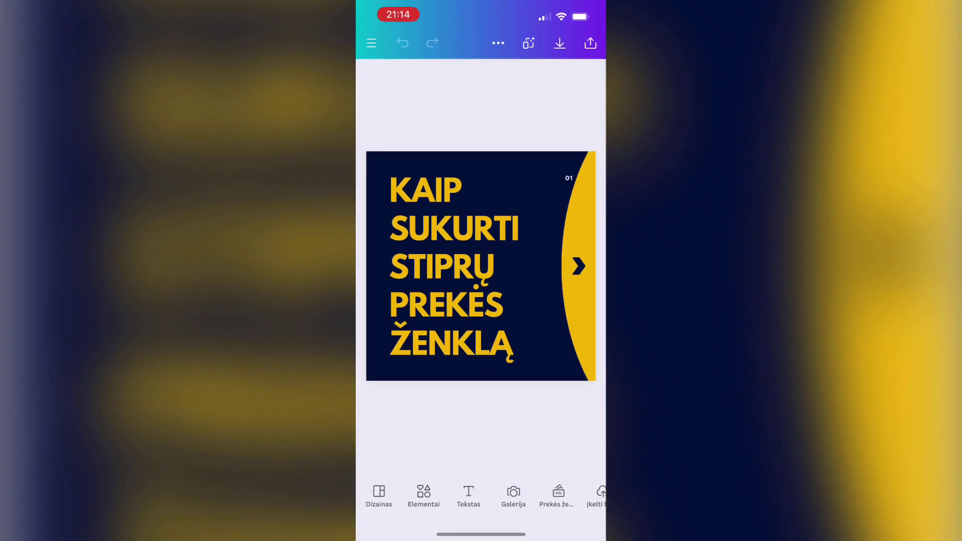
{"action": "left_click_drag", "start_coordinate": [552, 265], "coordinate": [391, 265]}
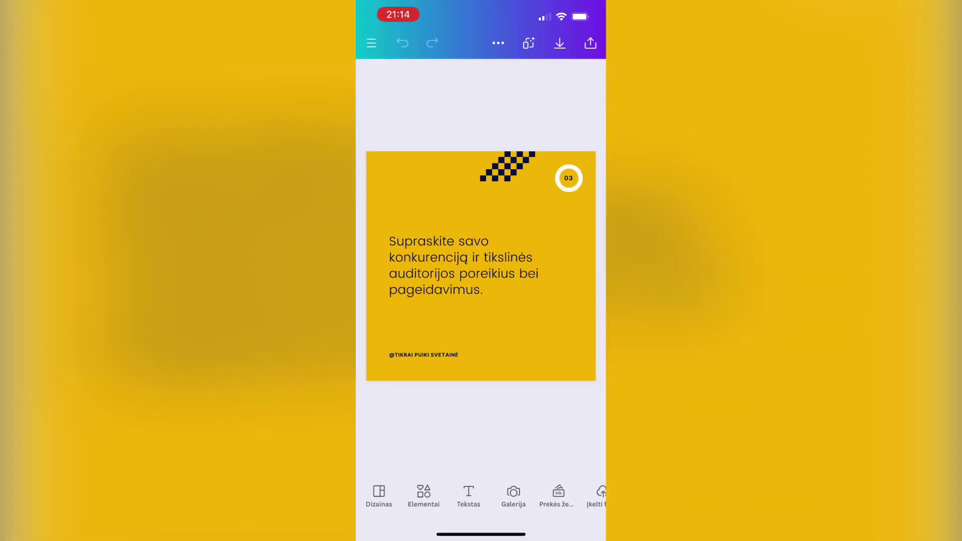
{"action": "left_click_drag", "start_coordinate": [551, 266], "coordinate": [391, 265]}
{"action": "mouse_move", "coordinate": [551, 266]}
{"action": "left_mouse_down"}
{"action": "mouse_move", "coordinate": [391, 266]}
{"action": "mouse_move", "coordinate": [552, 266]}
{"action": "left_mouse_up"}
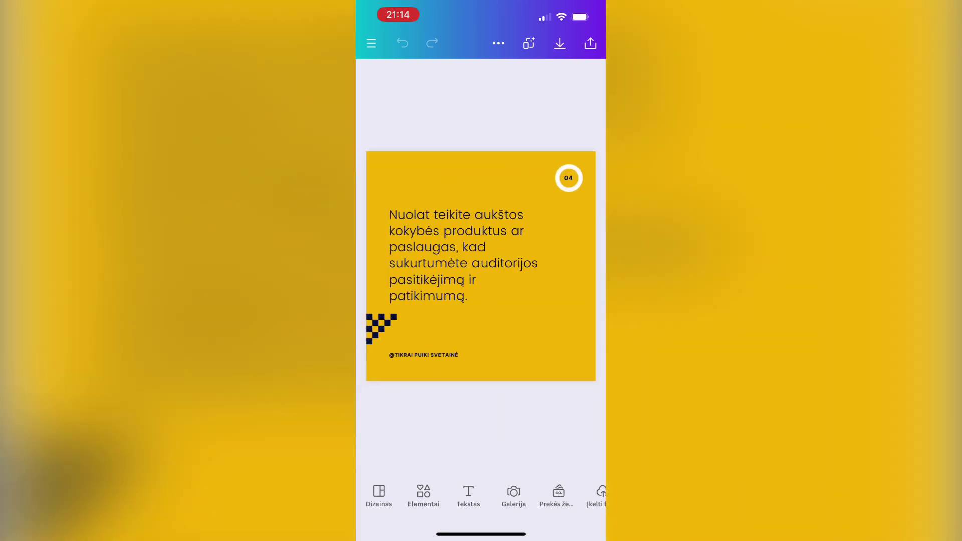
{"action": "left_click_drag", "start_coordinate": [391, 266], "coordinate": [552, 266]}
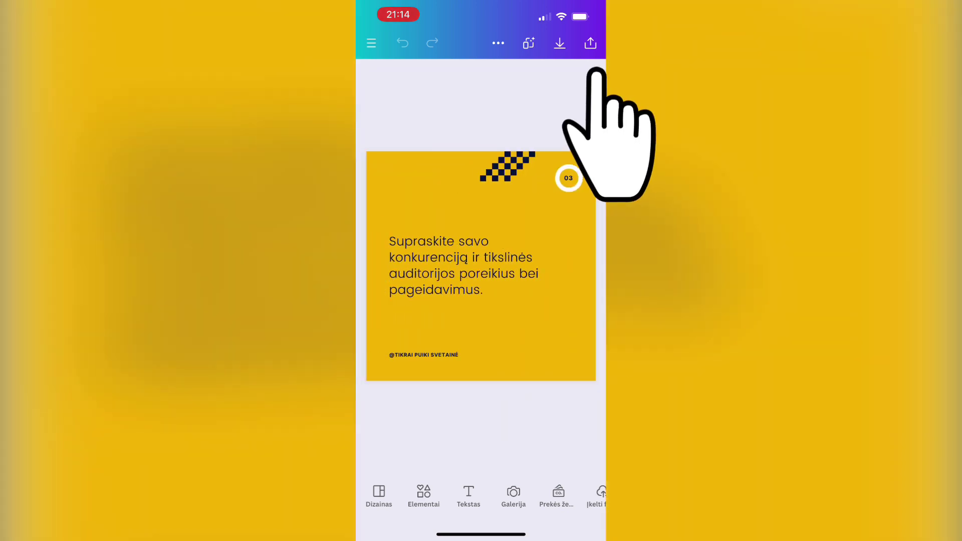
Download all five carousel pages as PNG images to the phone's gallery and dismiss the public view link offer
{"action": "left_click", "coordinate": [591, 43]}
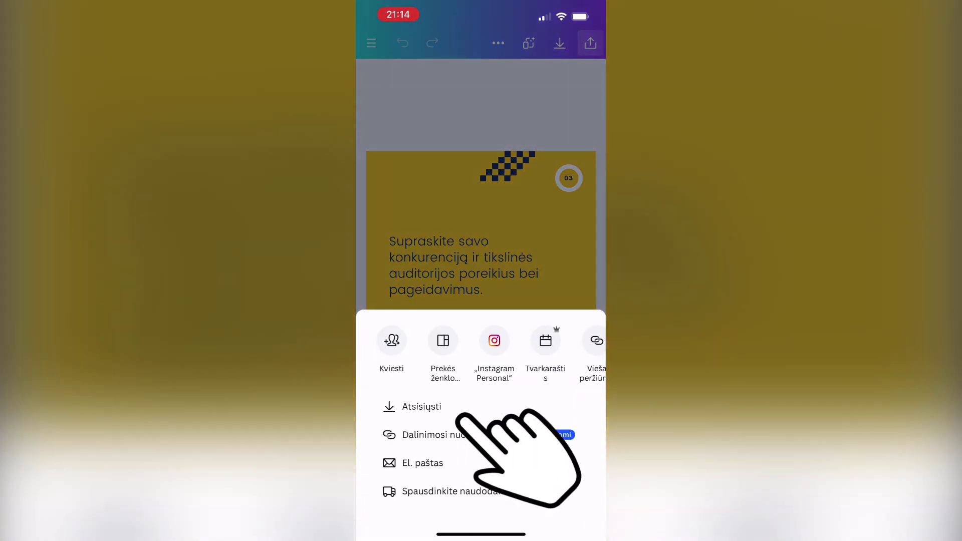
{"action": "left_click", "coordinate": [422, 407]}
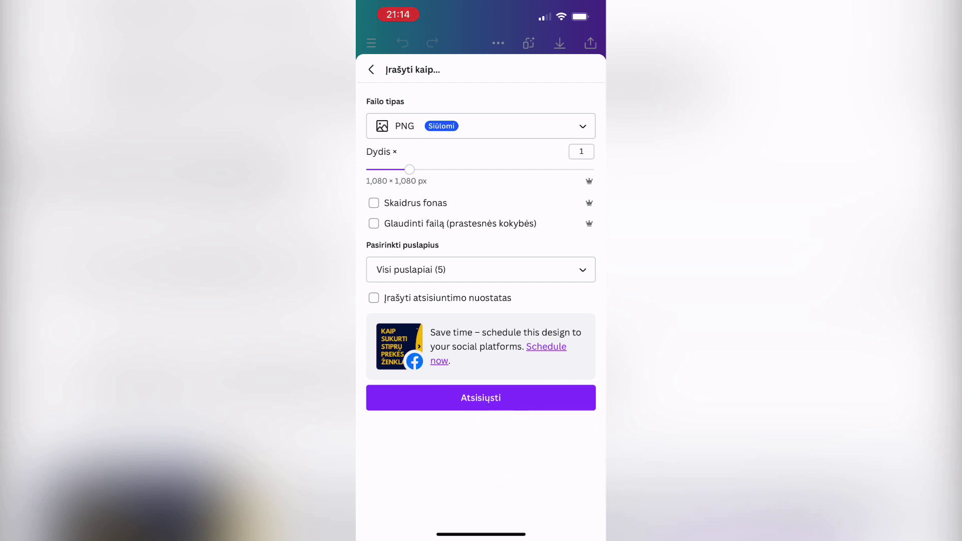
{"action": "left_click", "coordinate": [481, 397]}
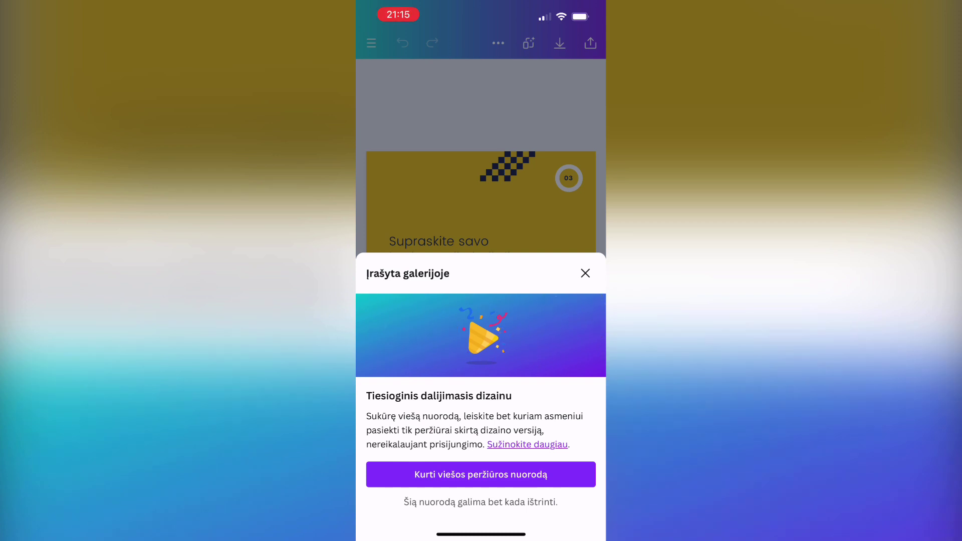
{"action": "left_click", "coordinate": [586, 273]}
Switch to the Instagram app and start creating a new post from the profile
{"action": "left_click_drag", "start_coordinate": [482, 535], "coordinate": [481, 351]}
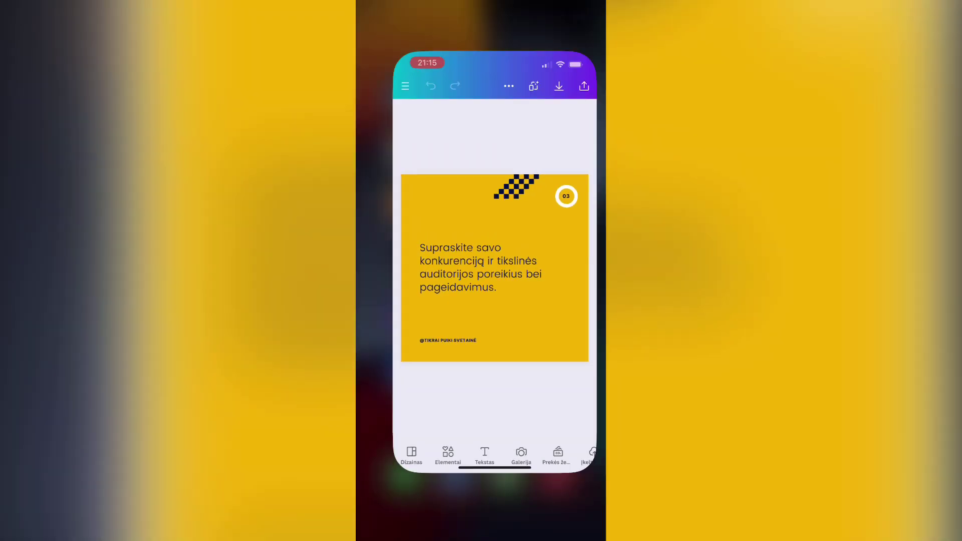
{"action": "left_click_drag", "start_coordinate": [552, 301], "coordinate": [391, 300]}
{"action": "left_click", "coordinate": [394, 67]}
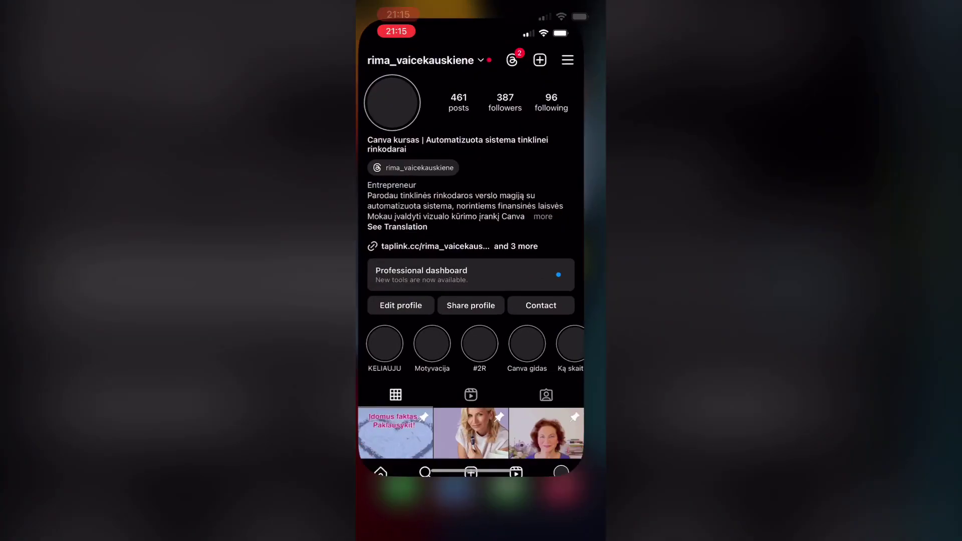
{"action": "left_click", "coordinate": [381, 504]}
{"action": "left_click", "coordinate": [581, 504]}
{"action": "left_click", "coordinate": [558, 46]}
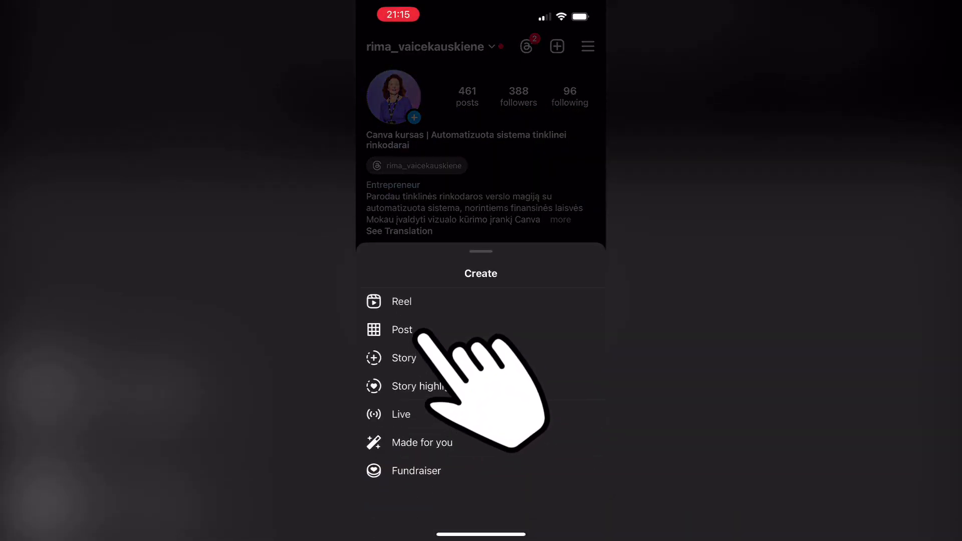
{"action": "left_click", "coordinate": [402, 330]}
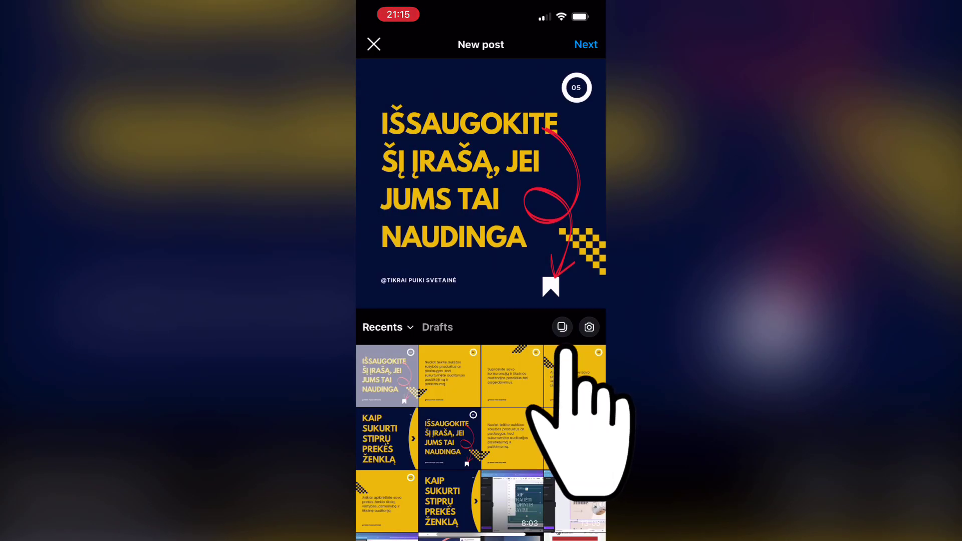
Turn on multiple selection, pick the five carousel images in order from 01 to 05, and continue to editing the post
{"action": "left_click", "coordinate": [562, 328]}
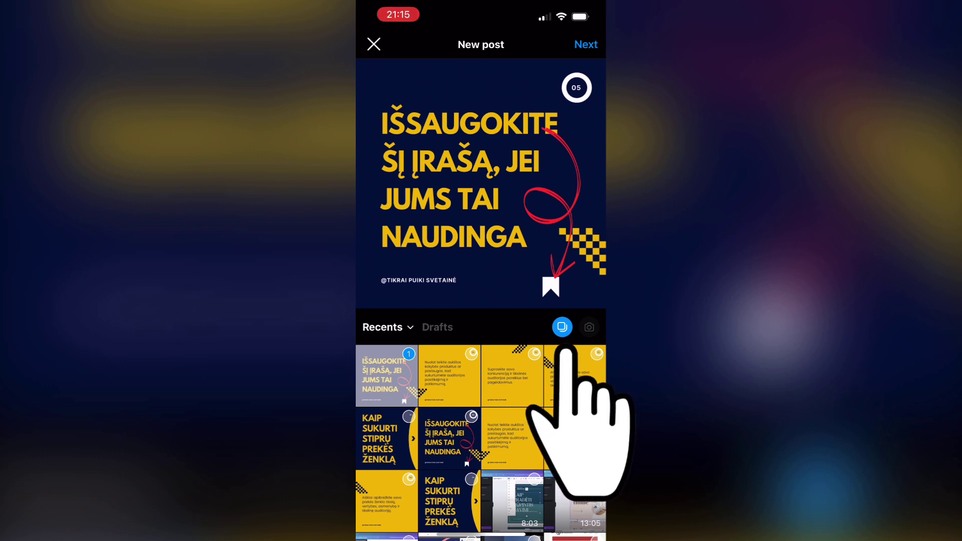
{"action": "scroll", "coordinate": [481, 441], "scroll_direction": "down", "scroll_amount": 1}
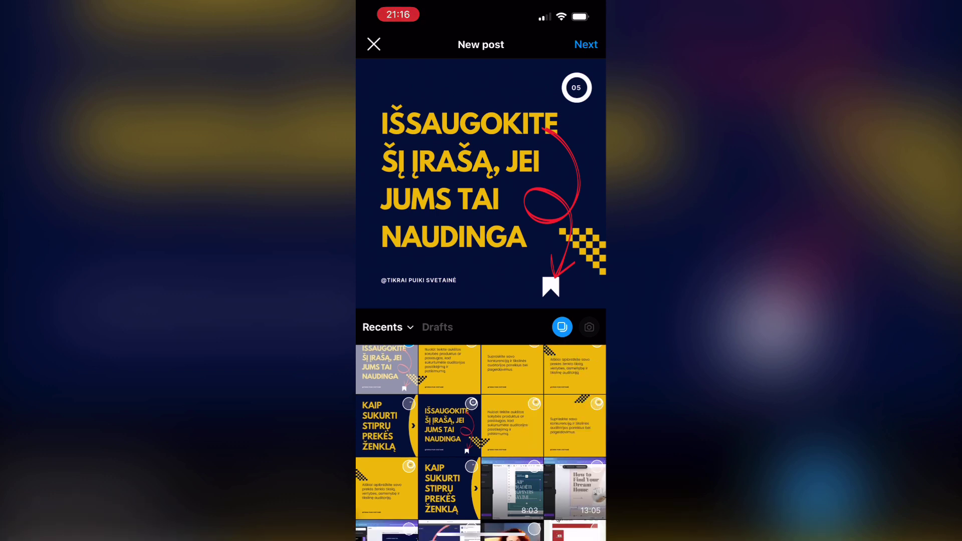
{"action": "scroll", "coordinate": [481, 442], "scroll_direction": "up", "scroll_amount": 1}
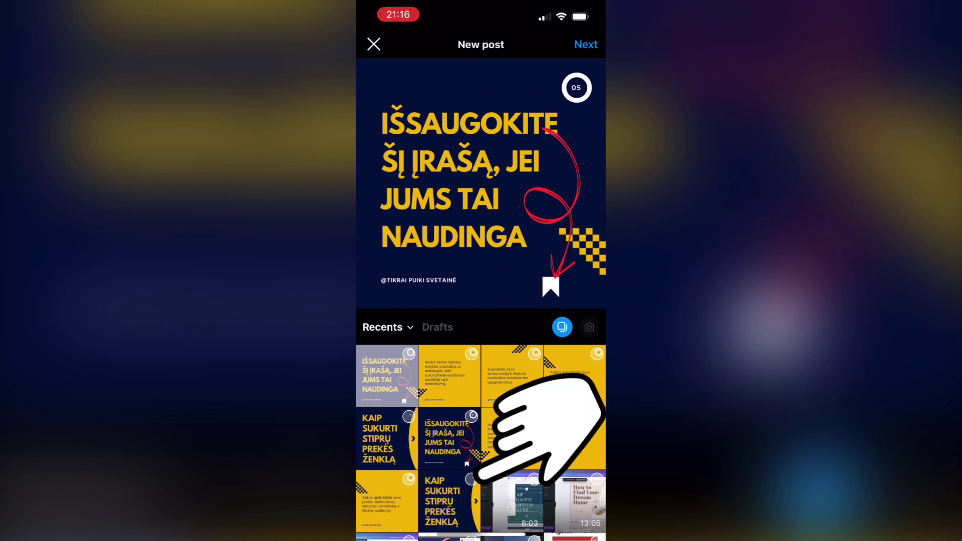
{"action": "left_click", "coordinate": [450, 502]}
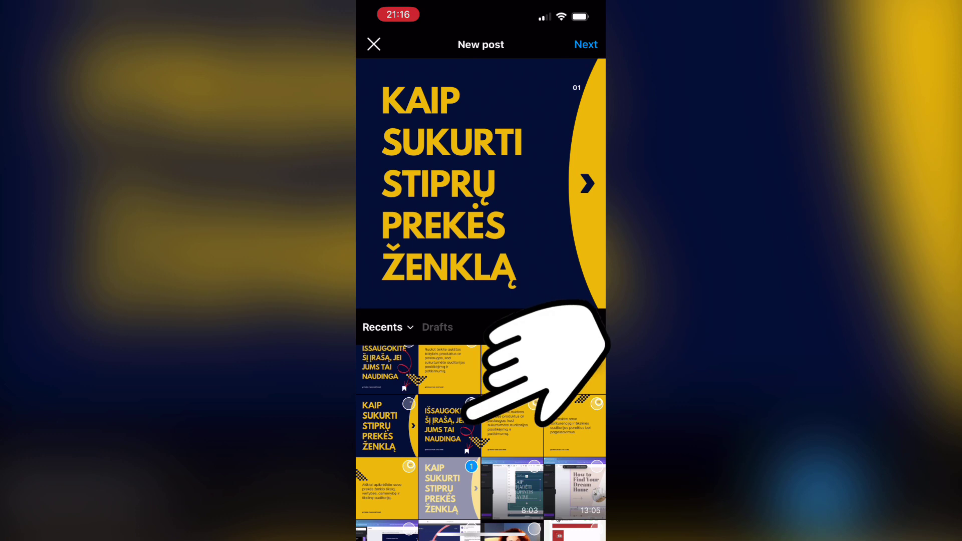
{"action": "left_click", "coordinate": [387, 488]}
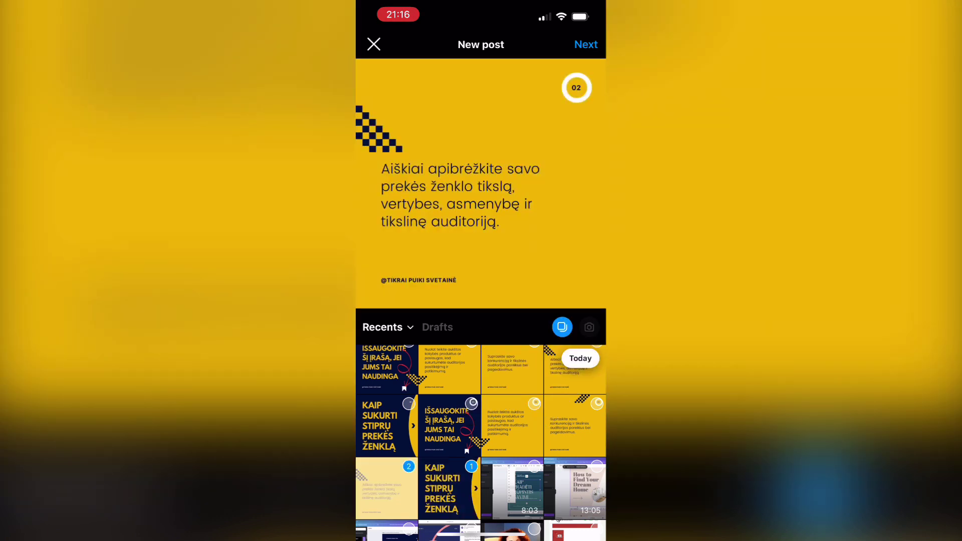
{"action": "left_click", "coordinate": [575, 426]}
{"action": "left_click", "coordinate": [512, 426]}
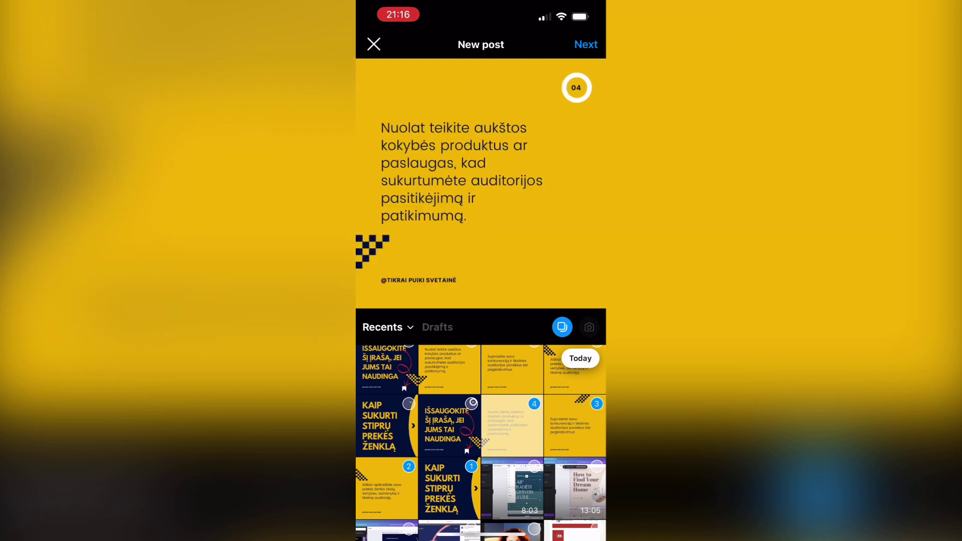
{"action": "left_click", "coordinate": [450, 426]}
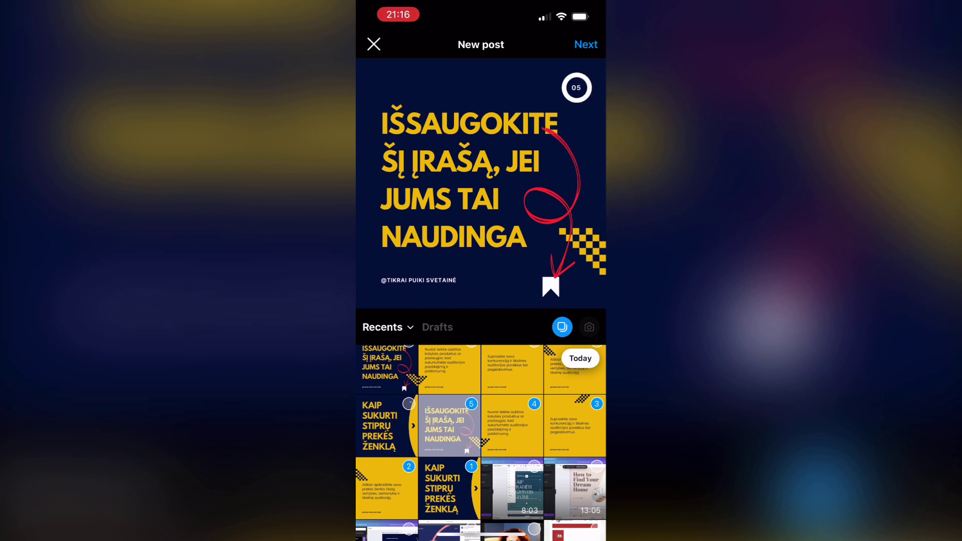
{"action": "left_click", "coordinate": [586, 44]}
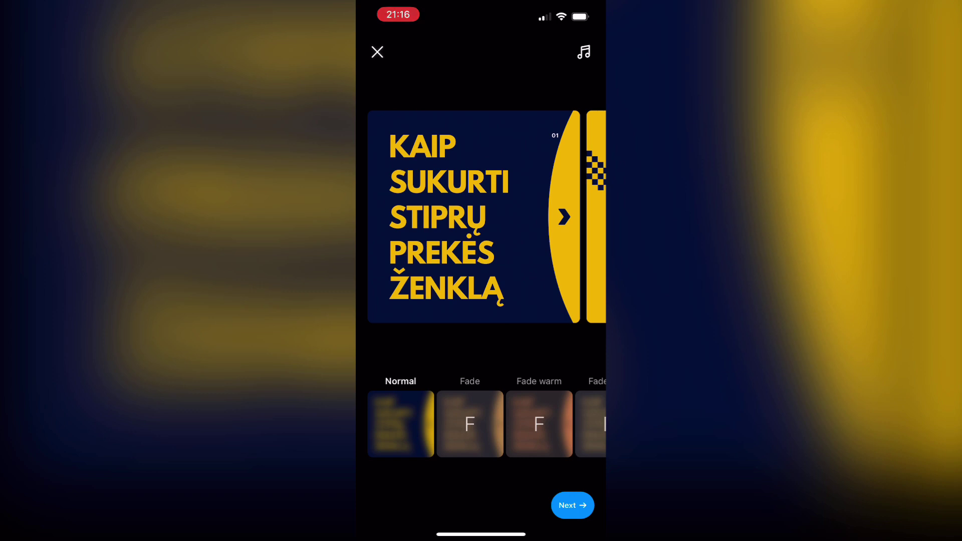
Add the suggested track "Real Estate" as the post's music
{"action": "left_click", "coordinate": [584, 52]}
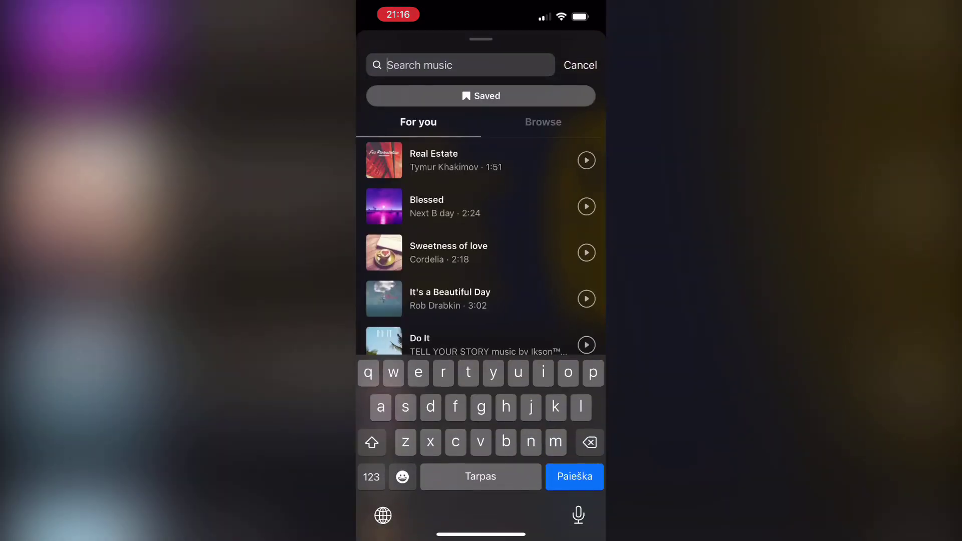
{"action": "left_click", "coordinate": [434, 160]}
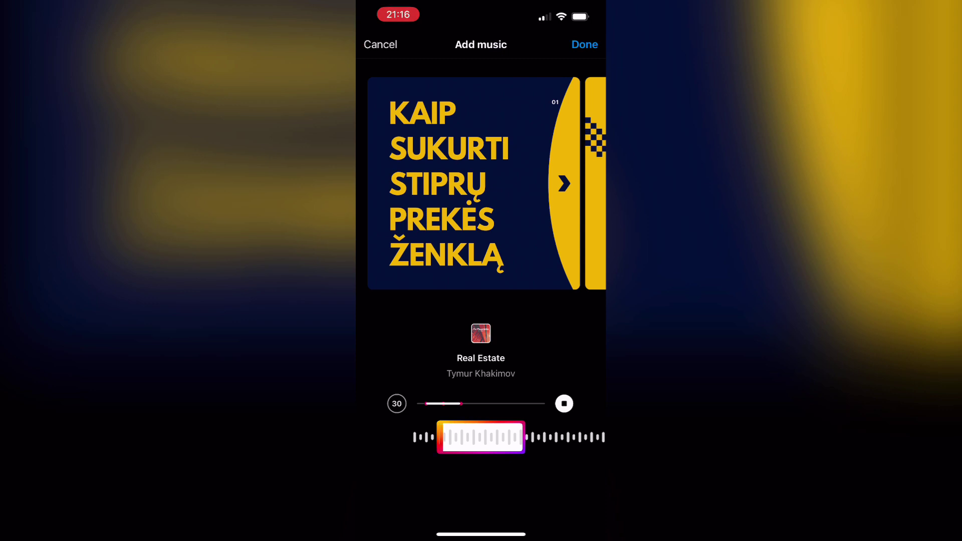
{"action": "left_click", "coordinate": [585, 44]}
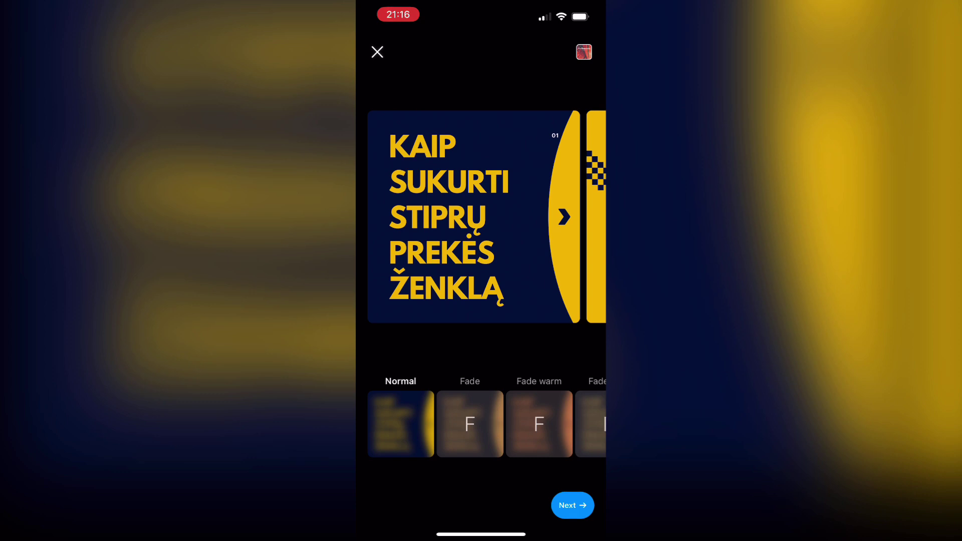
Proceed to the final post details and share the carousel without a caption
{"action": "left_click", "coordinate": [573, 505]}
{"action": "scroll", "coordinate": [481, 301], "scroll_direction": "down", "scroll_amount": 3}
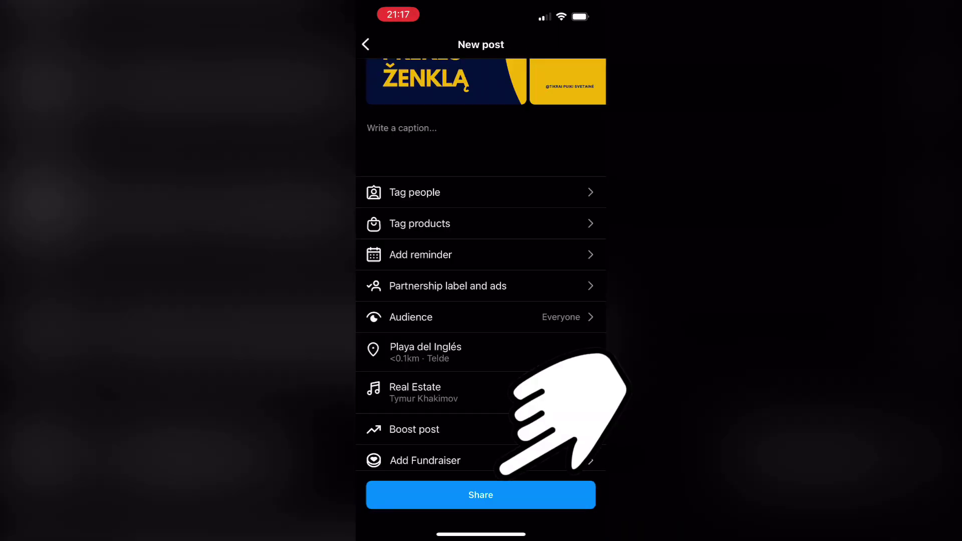
{"action": "left_click", "coordinate": [481, 495]}
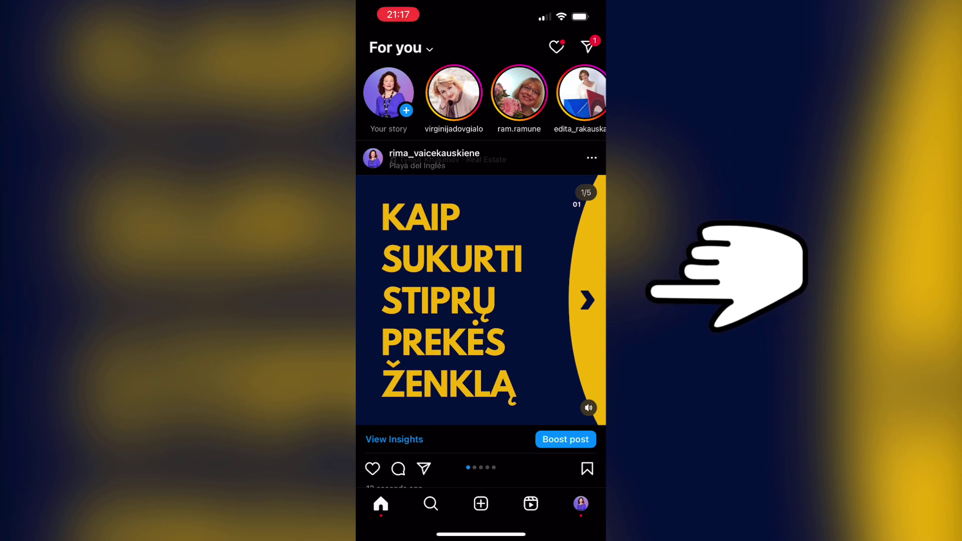
Check all five pages of the published carousel in the Instagram feed, from 01 to 05
{"action": "scroll", "coordinate": [481, 300], "scroll_direction": "right", "scroll_amount": 5}
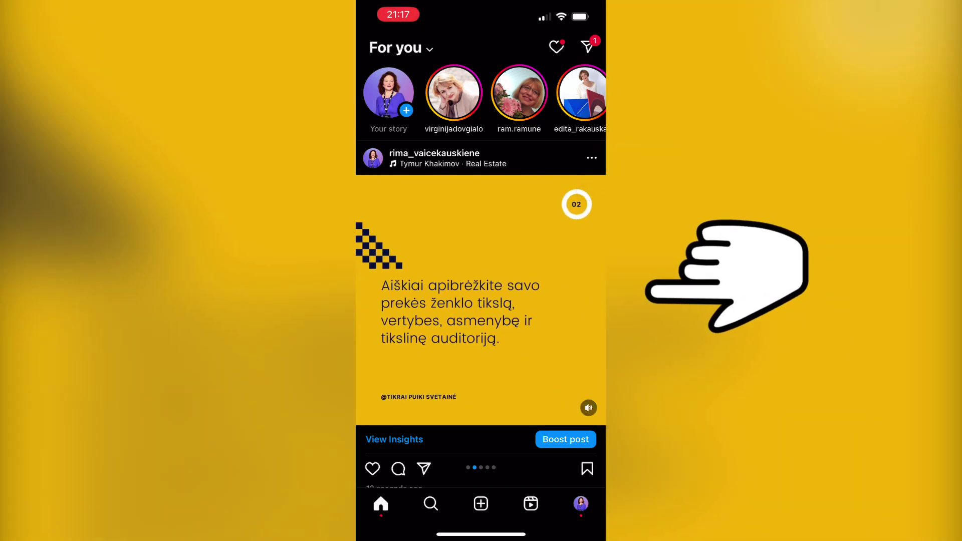
{"action": "scroll", "coordinate": [481, 300], "scroll_direction": "right", "scroll_amount": 5}
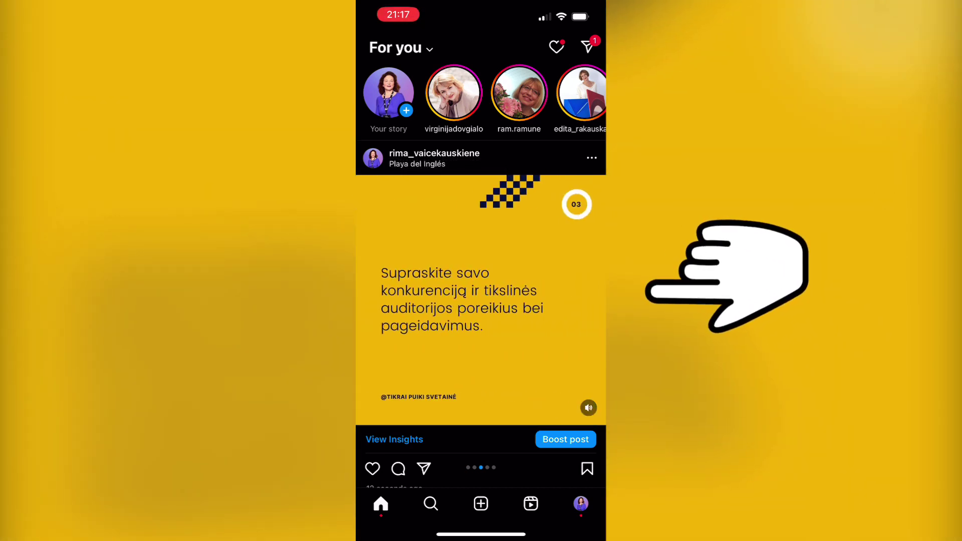
{"action": "scroll", "coordinate": [481, 300], "scroll_direction": "right", "scroll_amount": 5}
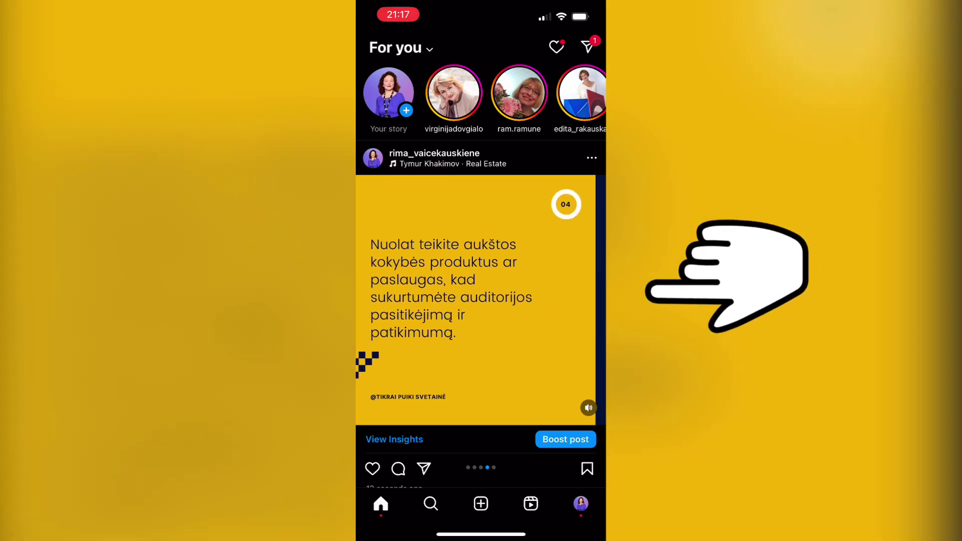
{"action": "scroll", "coordinate": [482, 301], "scroll_direction": "right", "scroll_amount": 5}
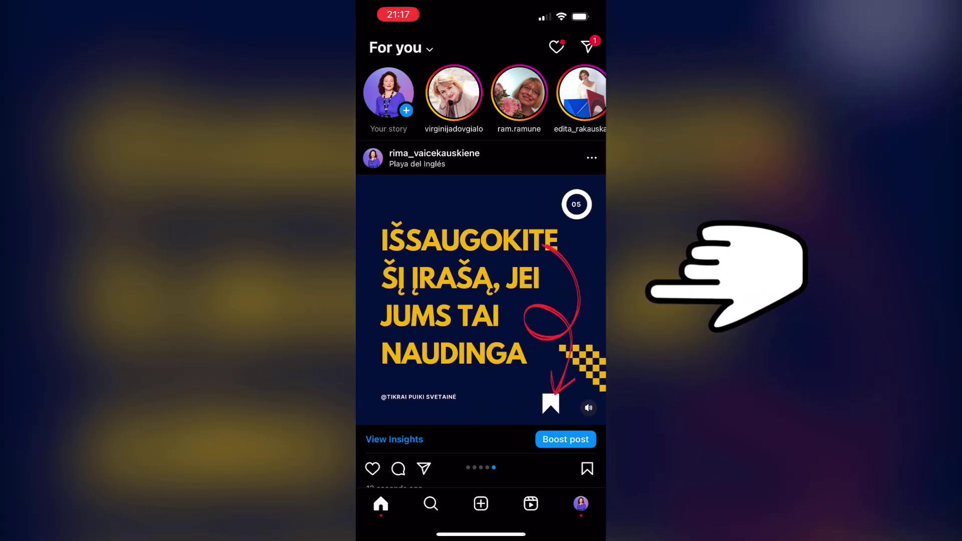
View the Instagram profile, switch to Facebook, and find the shared carousel among the profile's other posts
{"action": "left_click", "coordinate": [581, 504]}
{"action": "scroll", "coordinate": [481, 301], "scroll_direction": "down", "scroll_amount": 2}
{"action": "scroll", "coordinate": [481, 301], "scroll_direction": "down", "scroll_amount": 1}
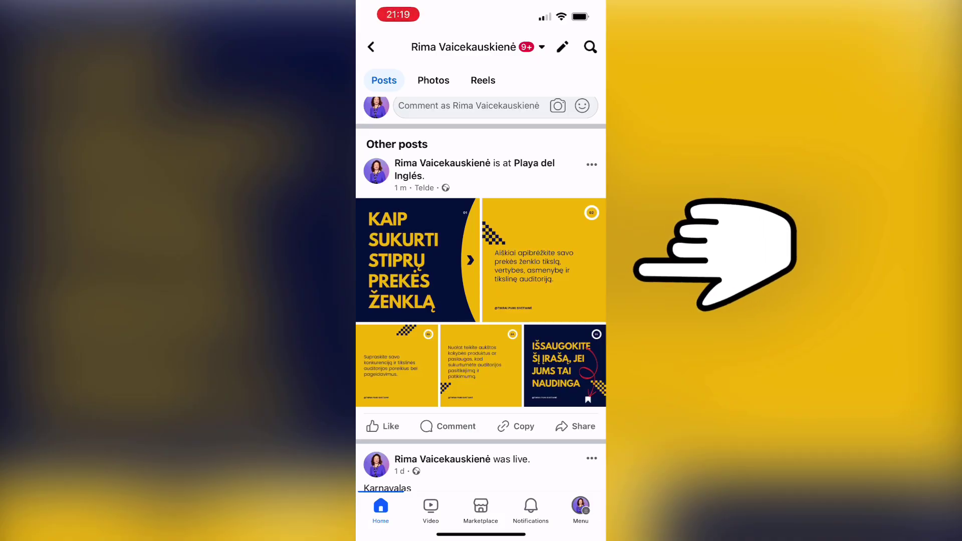
{"action": "scroll", "coordinate": [481, 300], "scroll_direction": "up", "scroll_amount": 2}
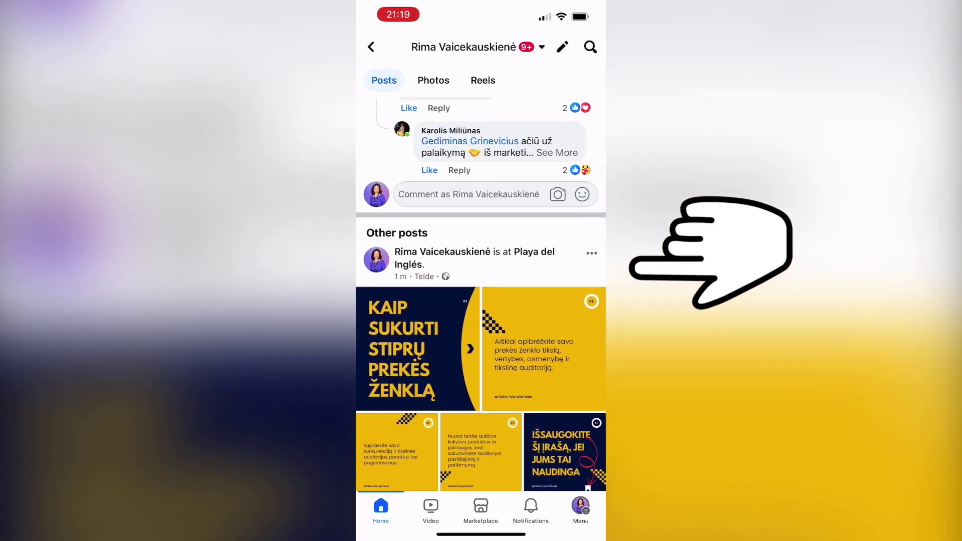
{"action": "scroll", "coordinate": [481, 301], "scroll_direction": "down", "scroll_amount": 3}
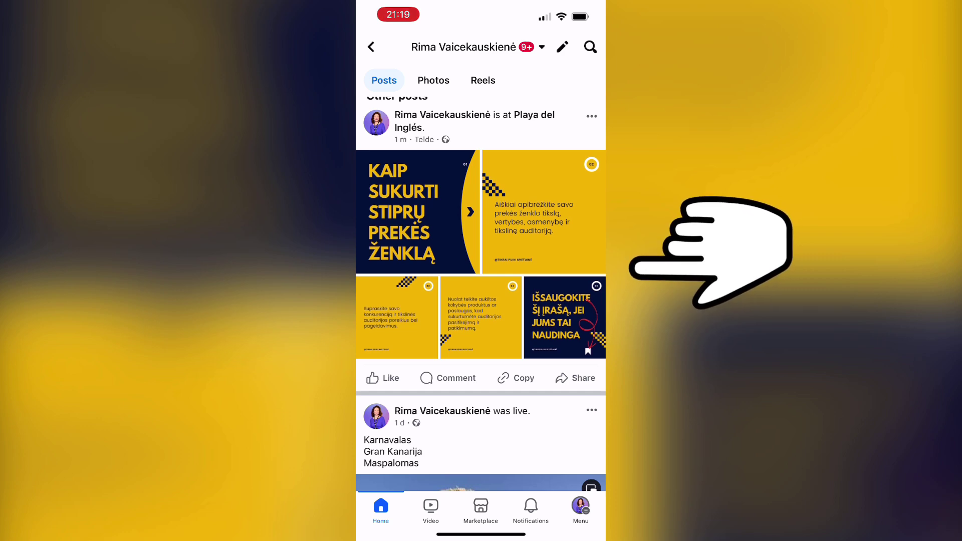
Open the carousel post on Facebook, review its images from 01 to 05, and return to the profile
{"action": "left_click", "coordinate": [418, 211]}
{"action": "scroll", "coordinate": [482, 301], "scroll_direction": "down", "scroll_amount": 10}
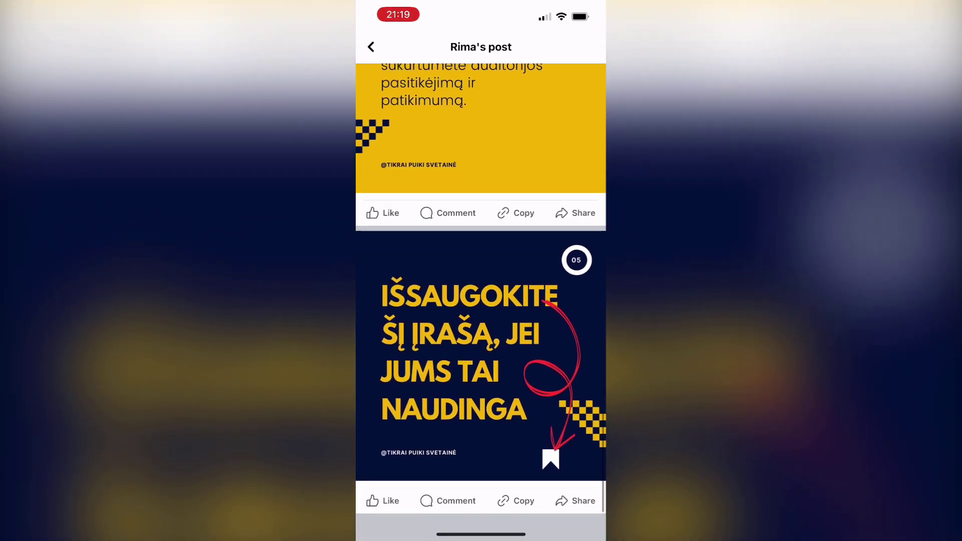
{"action": "scroll", "coordinate": [481, 301], "scroll_direction": "up", "scroll_amount": 10}
{"action": "scroll", "coordinate": [481, 300], "scroll_direction": "up", "scroll_amount": 5}
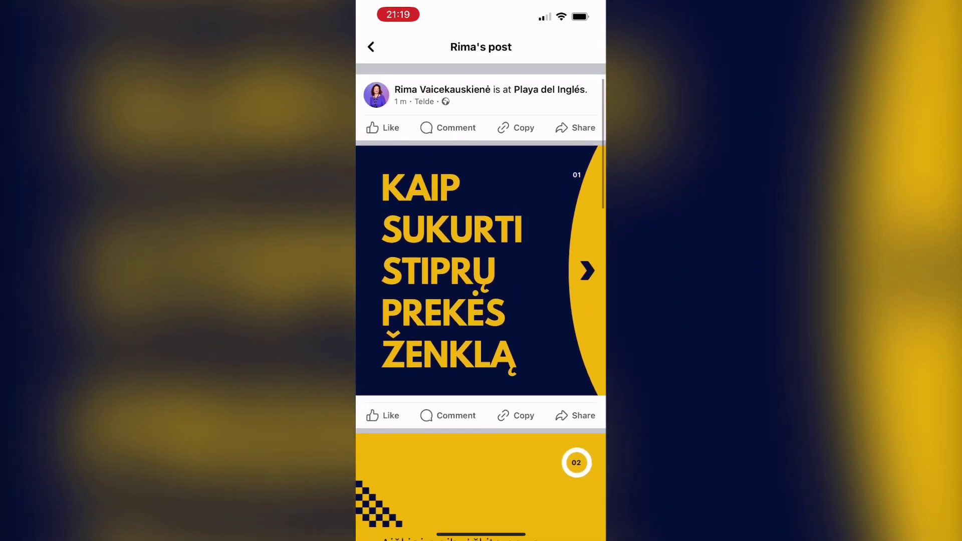
{"action": "left_click", "coordinate": [371, 47]}
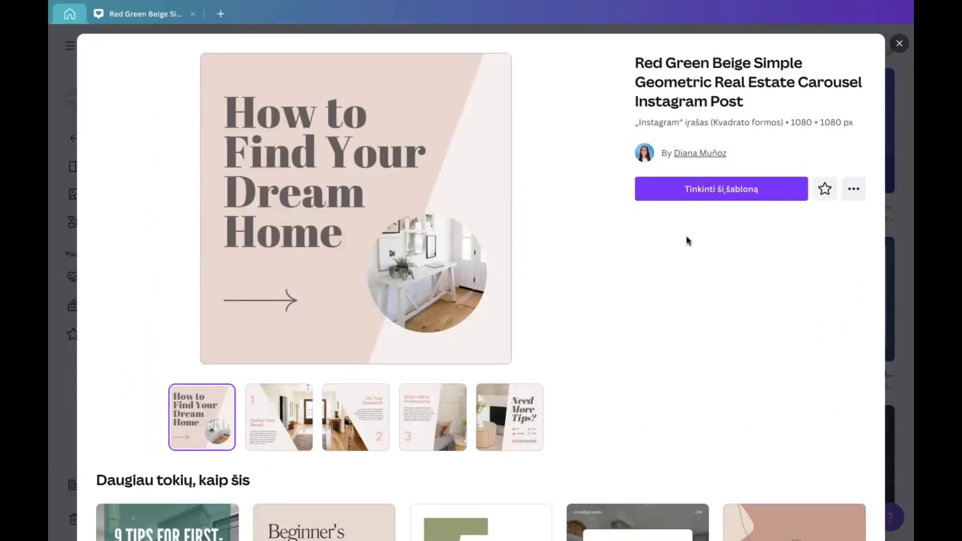
In Canva on the computer, customize the Red Green Beige Simple Geometric Real Estate Carousel template and open the translation app for it
{"action": "left_click", "coordinate": [722, 189]}
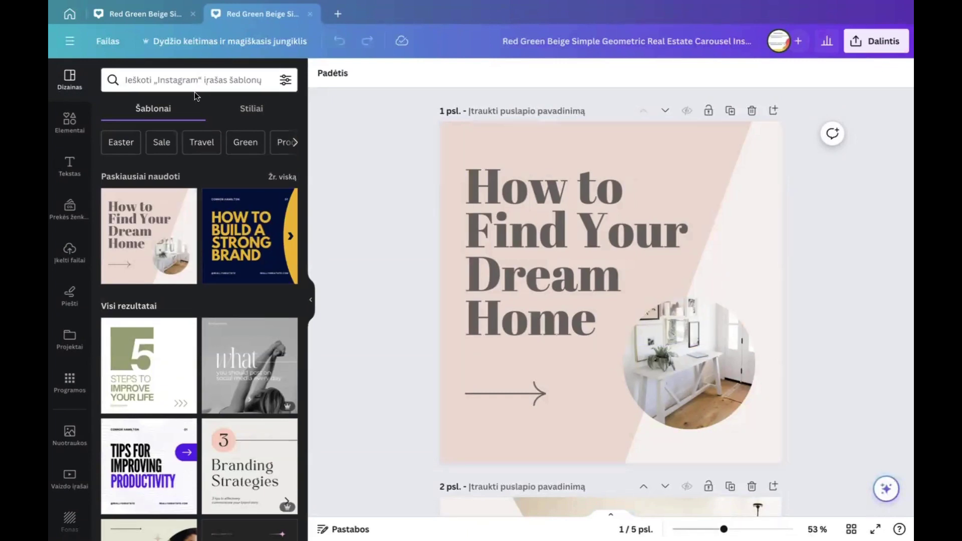
{"action": "left_click", "coordinate": [70, 383]}
{"action": "scroll", "coordinate": [262, 456], "scroll_direction": "down", "scroll_amount": 5}
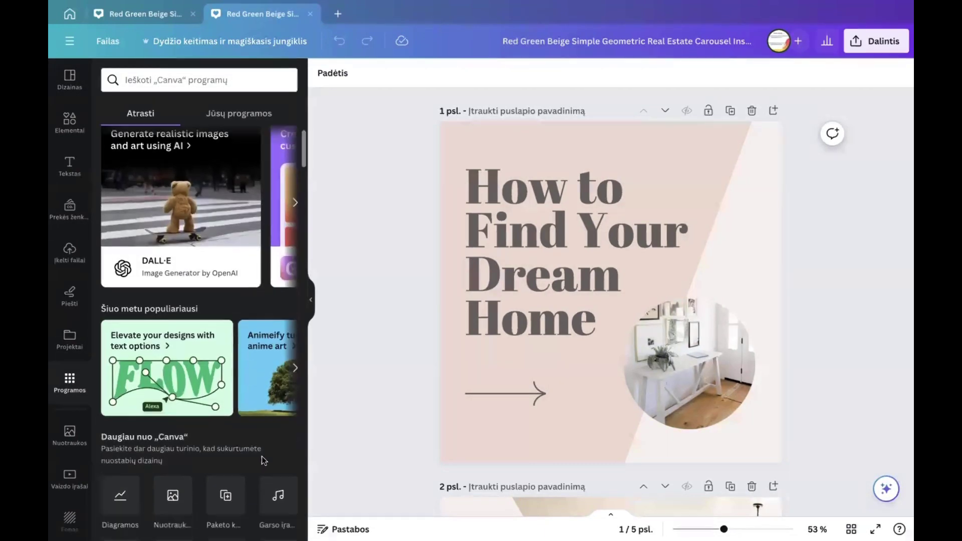
{"action": "left_click", "coordinate": [277, 363]}
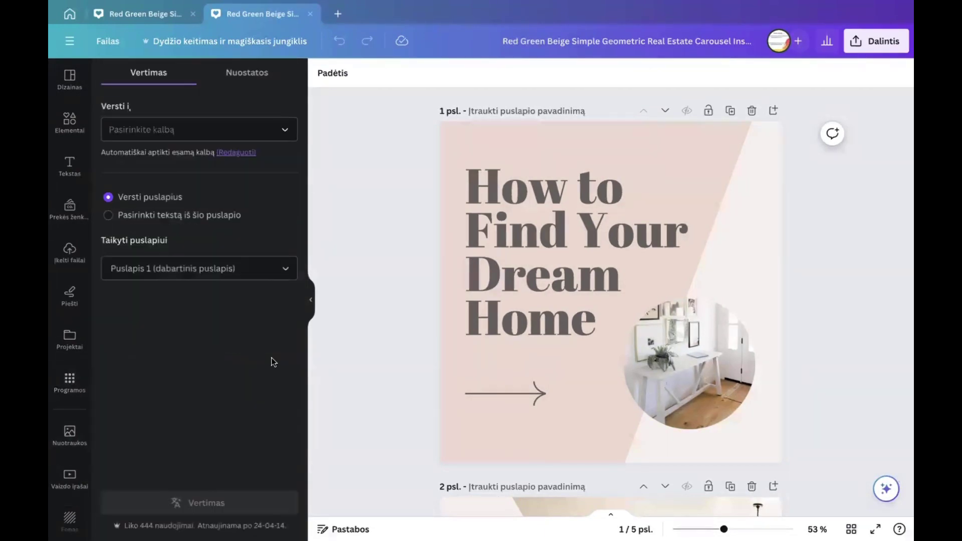
Translate all five pages of the real estate carousel into Lithuanian
{"action": "left_click", "coordinate": [208, 129]}
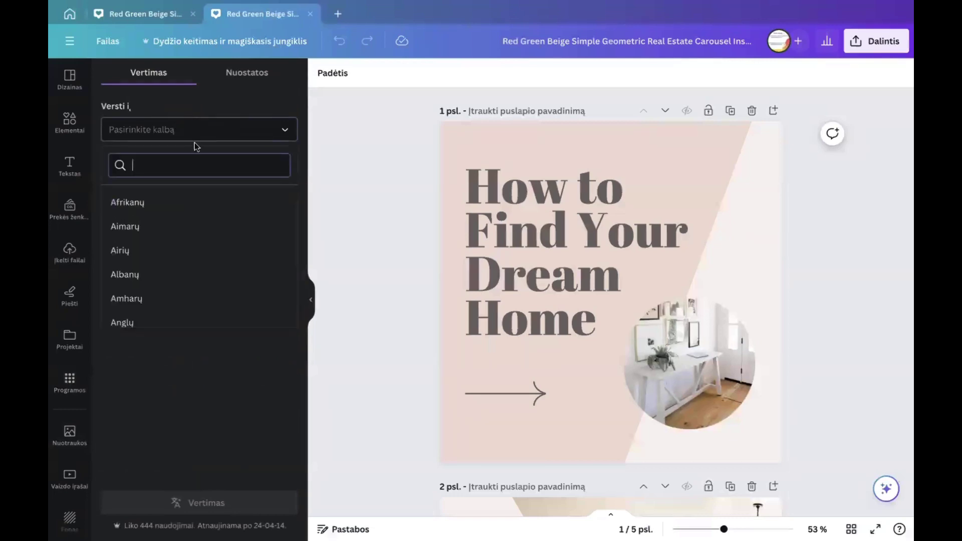
{"action": "type", "text": "Li"}
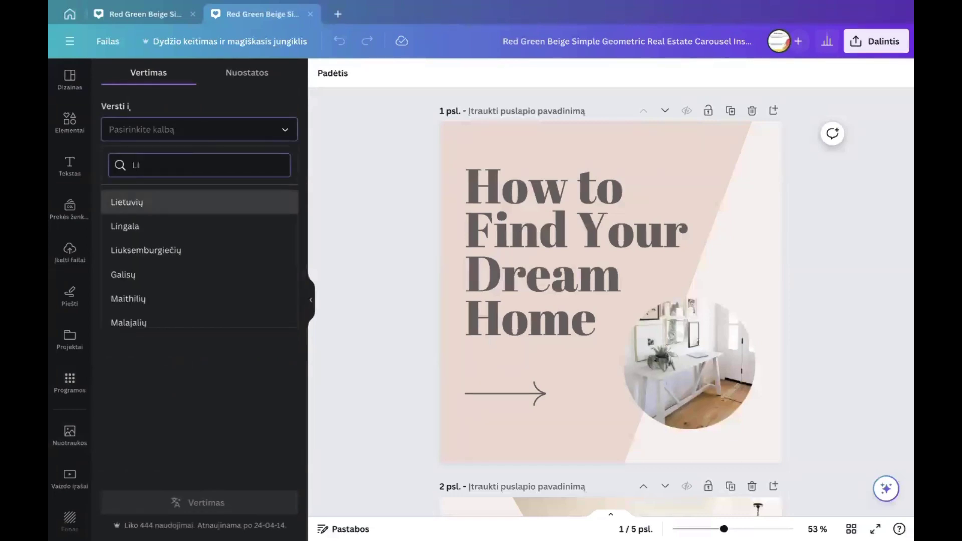
{"action": "left_click", "coordinate": [170, 202]}
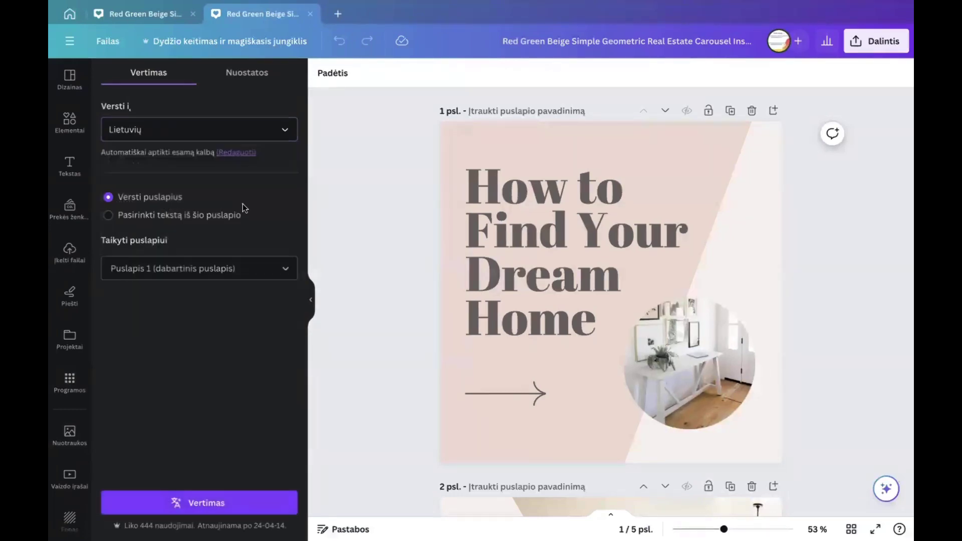
{"action": "left_click", "coordinate": [281, 269]}
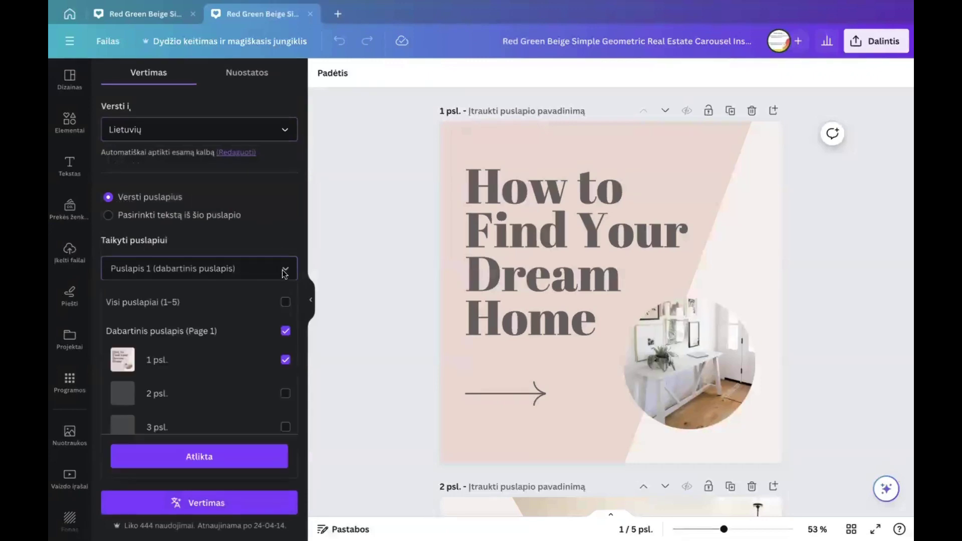
{"action": "left_click", "coordinate": [286, 303]}
{"action": "left_click", "coordinate": [226, 456]}
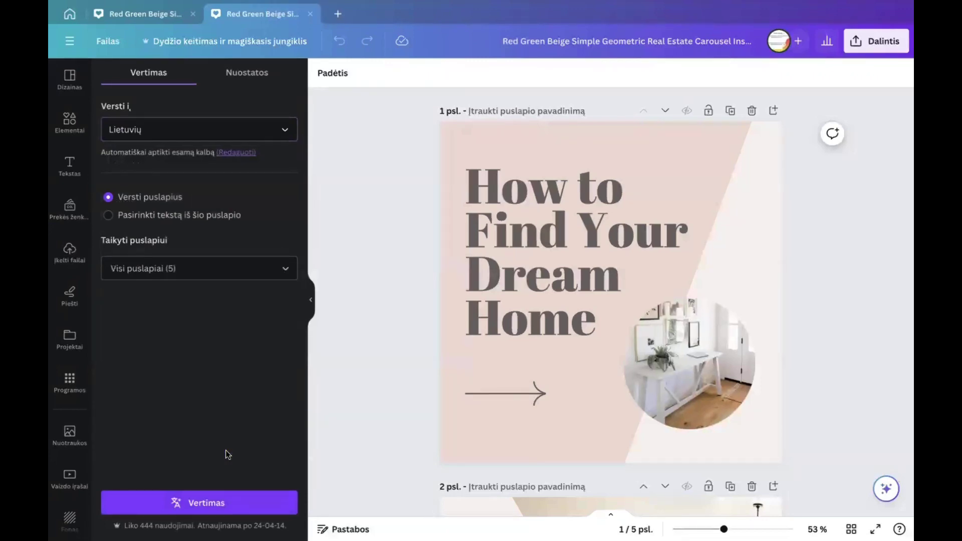
{"action": "left_click", "coordinate": [205, 499]}
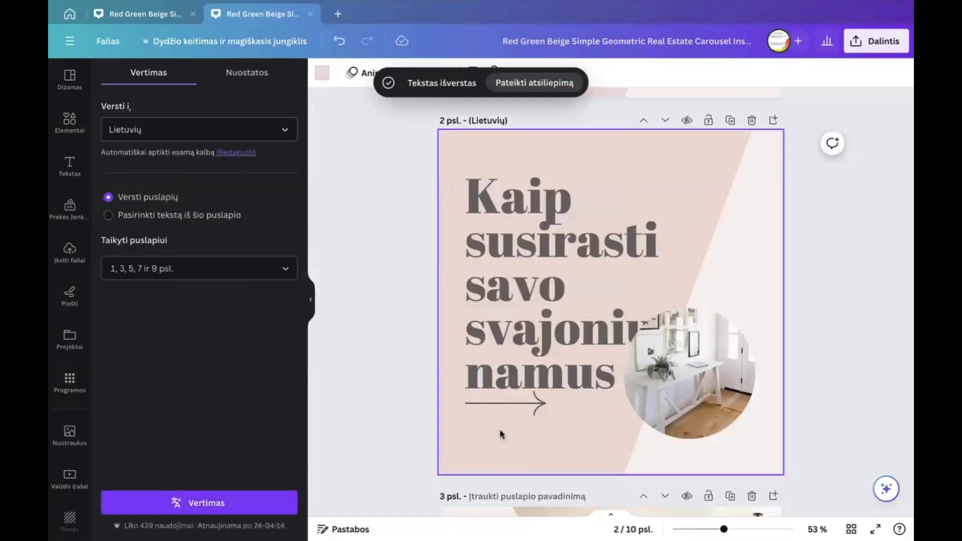
Compare the Lithuanian pages with their originals and delete the English "How to Find Your Dream Home" cover page
{"action": "scroll", "coordinate": [502, 434], "scroll_direction": "up", "scroll_amount": 6}
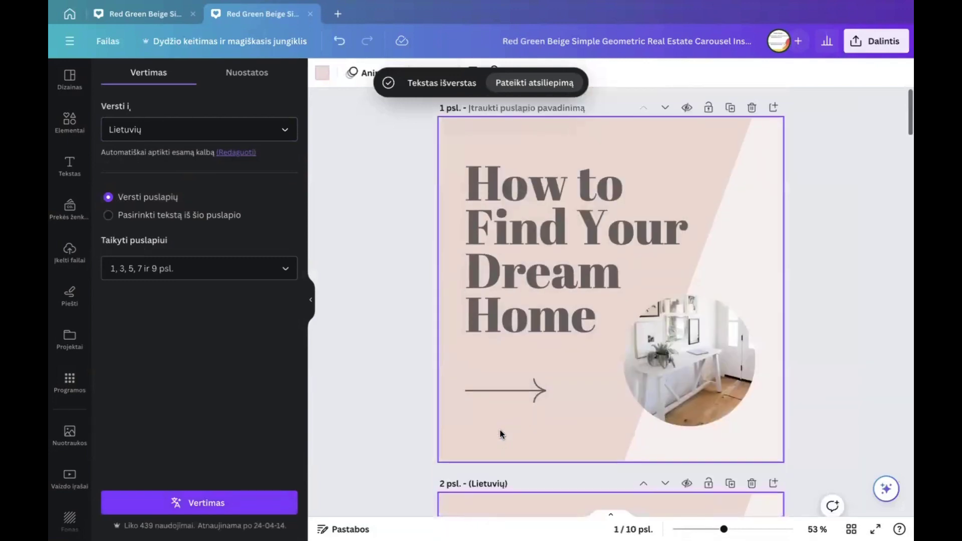
{"action": "scroll", "coordinate": [501, 434], "scroll_direction": "down", "scroll_amount": 15}
{"action": "scroll", "coordinate": [501, 434], "scroll_direction": "up", "scroll_amount": 13}
{"action": "scroll", "coordinate": [501, 434], "scroll_direction": "down", "scroll_amount": 5}
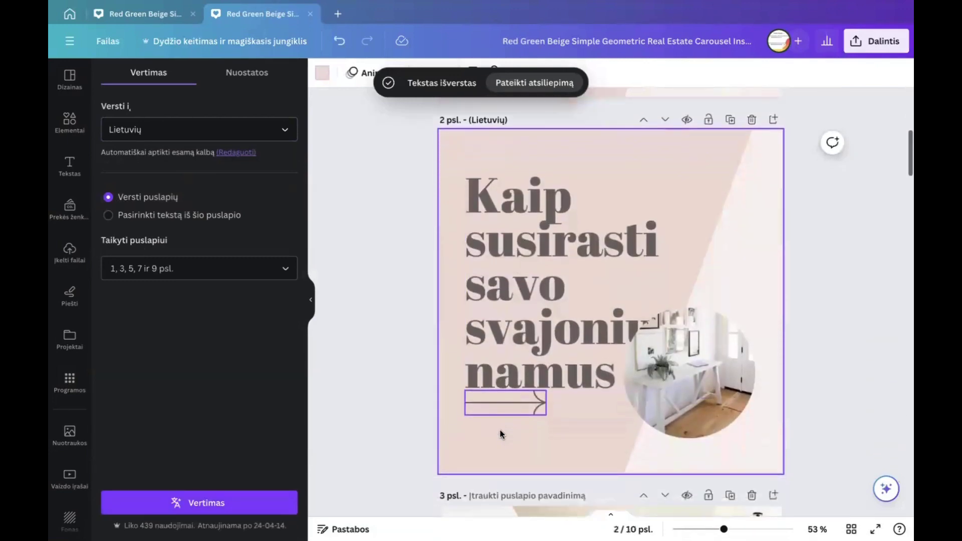
{"action": "scroll", "coordinate": [661, 400], "scroll_direction": "down", "scroll_amount": 2}
{"action": "scroll", "coordinate": [661, 400], "scroll_direction": "down", "scroll_amount": 10}
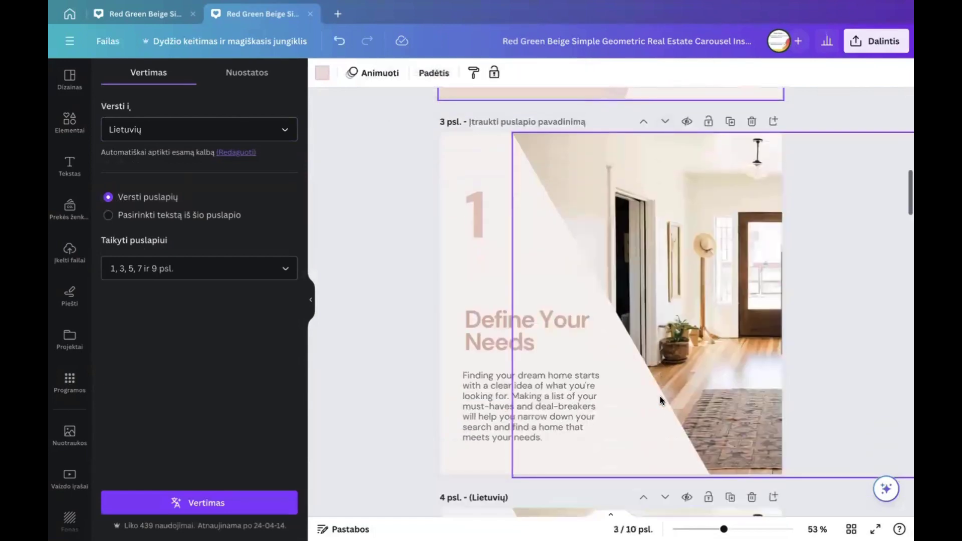
{"action": "scroll", "coordinate": [661, 400], "scroll_direction": "up", "scroll_amount": 10}
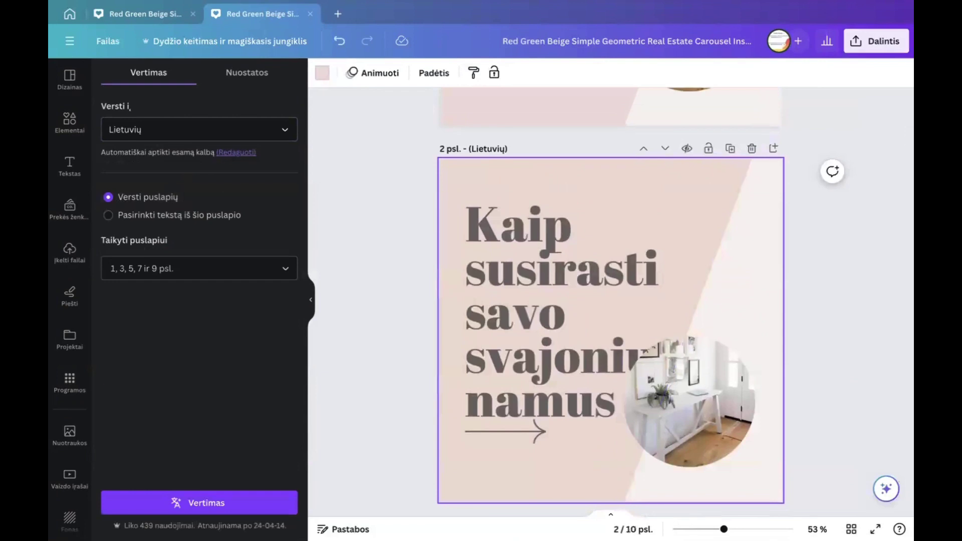
{"action": "scroll", "coordinate": [753, 114], "scroll_direction": "up", "scroll_amount": 5}
{"action": "left_click", "coordinate": [753, 113]}
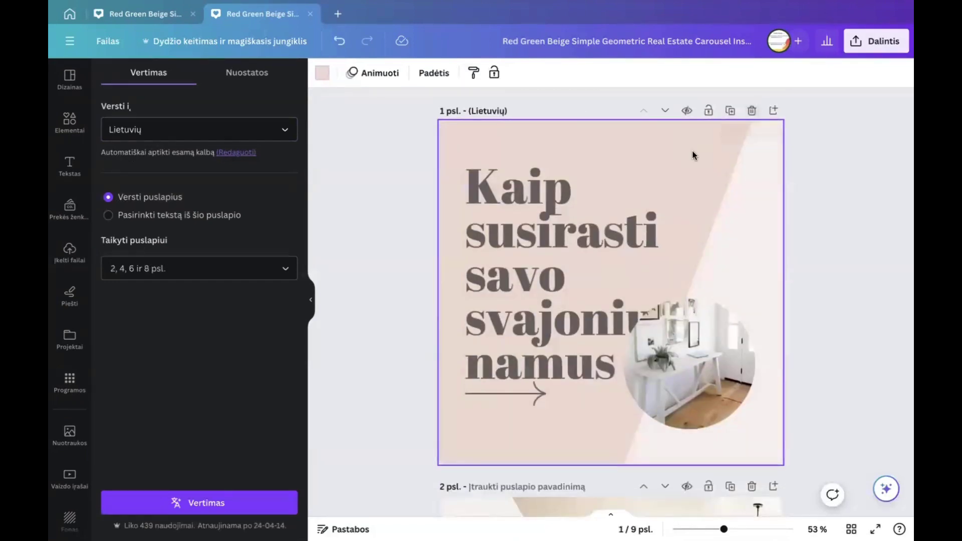
Reduce the font size of the Lithuanian cover title to 102
{"action": "left_click", "coordinate": [582, 278]}
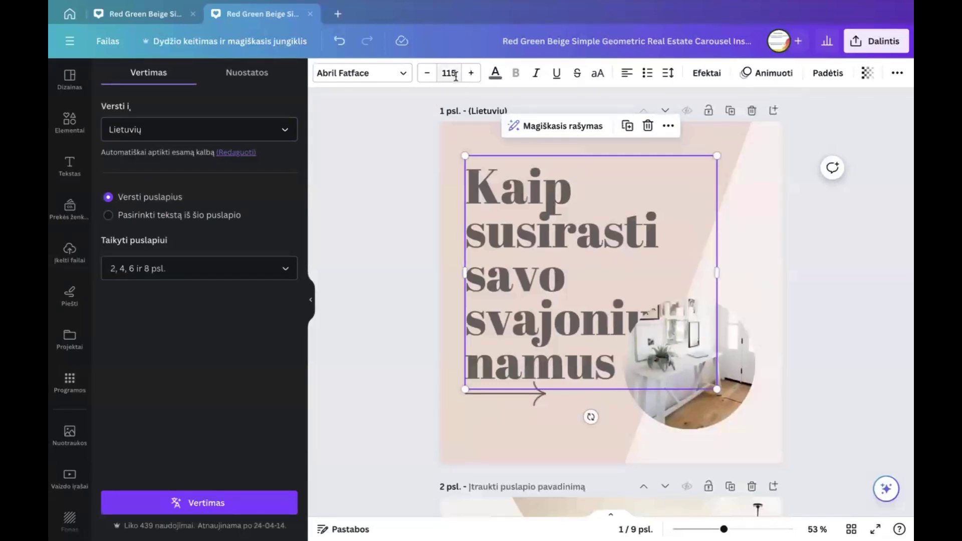
{"action": "left_click", "coordinate": [427, 74]}
{"action": "left_click", "coordinate": [427, 74]}
{"action": "left_click", "coordinate": [427, 74]}
{"action": "left_click", "coordinate": [427, 74]}
{"action": "left_click", "coordinate": [427, 75]}
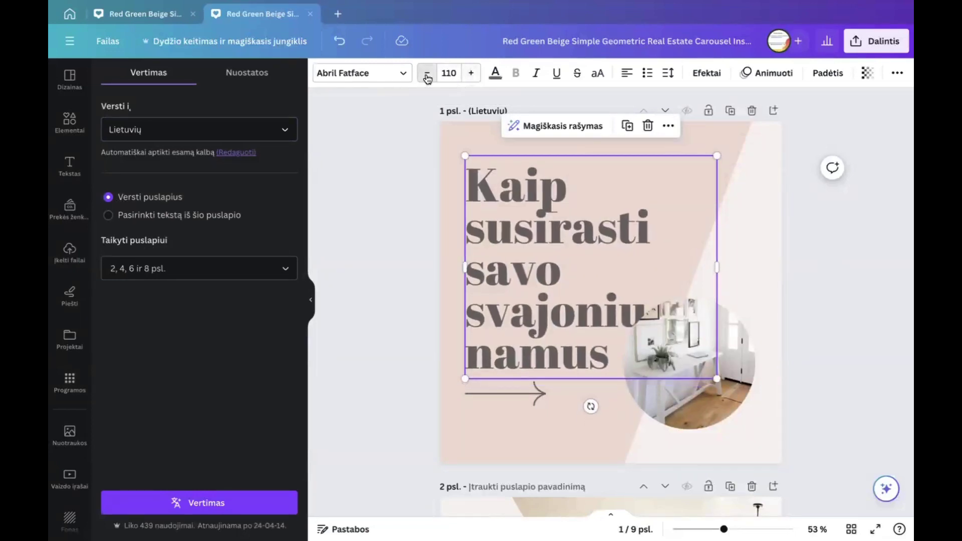
{"action": "left_click", "coordinate": [427, 74]}
{"action": "left_click", "coordinate": [427, 75]}
{"action": "left_click", "coordinate": [427, 74]}
{"action": "left_click", "coordinate": [427, 74]}
{"action": "left_click", "coordinate": [427, 74]}
{"action": "left_click", "coordinate": [427, 74]}
{"action": "left_click", "coordinate": [427, 74]}
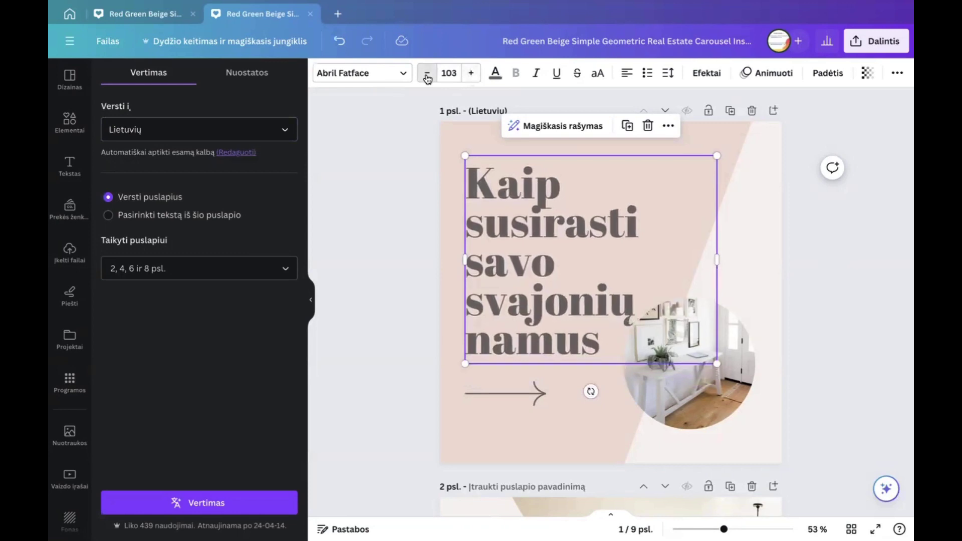
{"action": "left_click", "coordinate": [427, 76]}
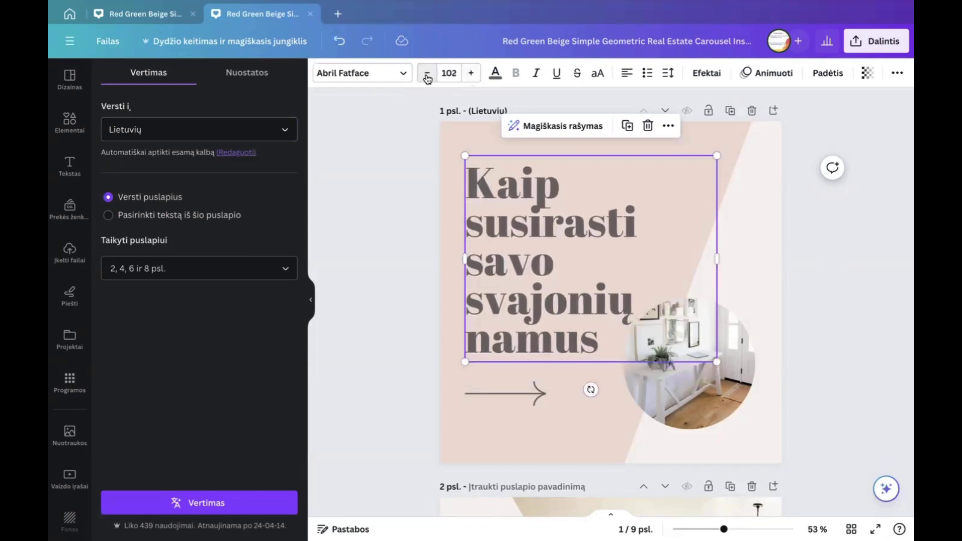
{"action": "left_click", "coordinate": [843, 380]}
Shift the cover's round photo slightly up and to the right, and move the title slightly down
{"action": "left_click", "coordinate": [711, 377]}
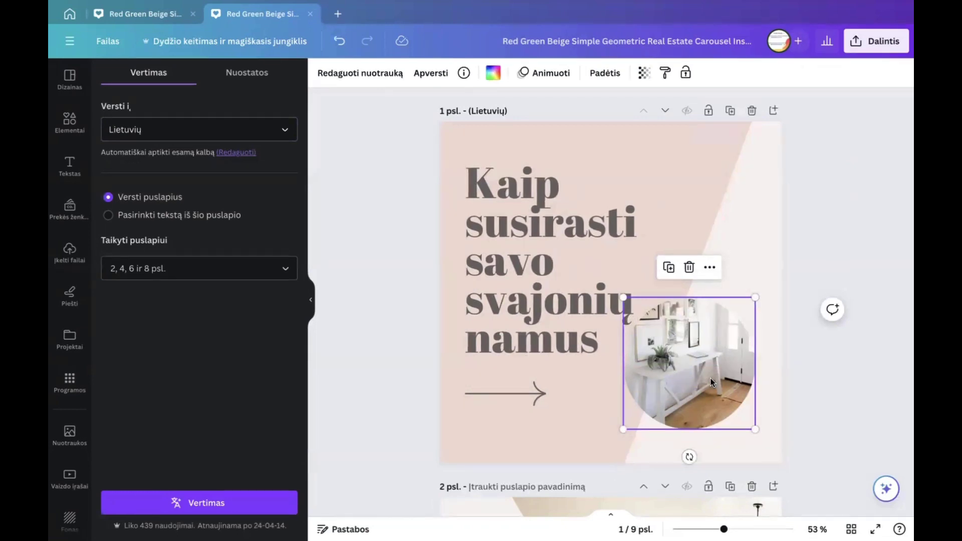
{"action": "left_click_drag", "start_coordinate": [711, 378], "coordinate": [723, 350]}
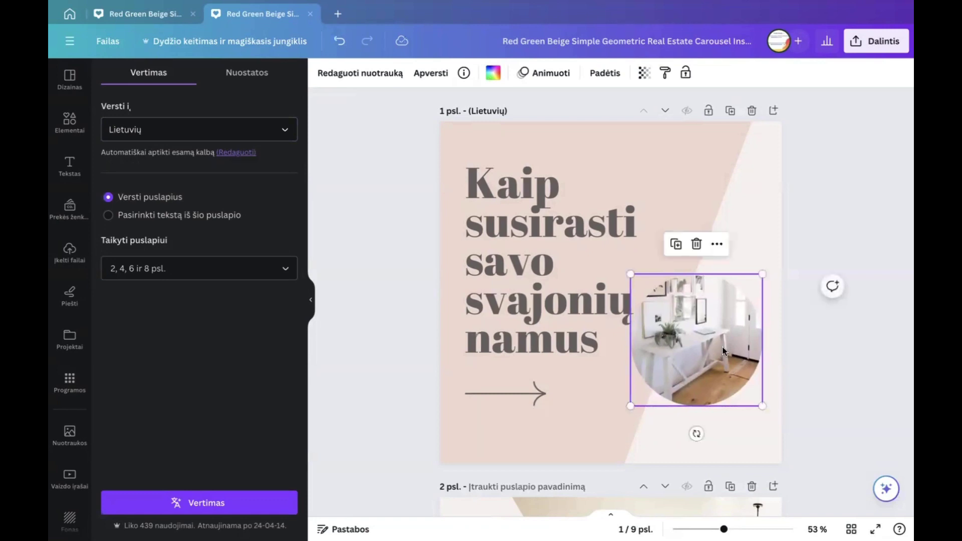
{"action": "left_click", "coordinate": [844, 390]}
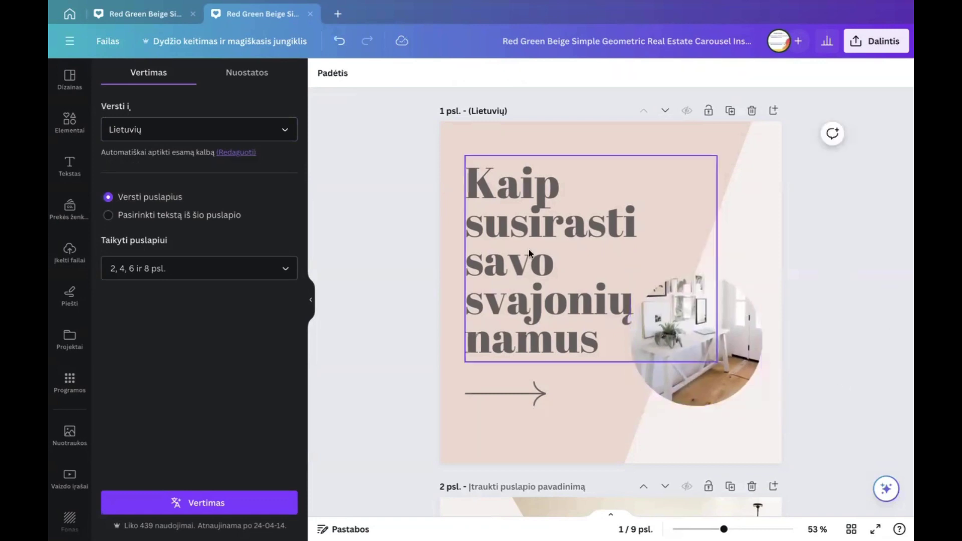
{"action": "left_click", "coordinate": [533, 300]}
{"action": "left_click_drag", "start_coordinate": [532, 300], "coordinate": [534, 317]}
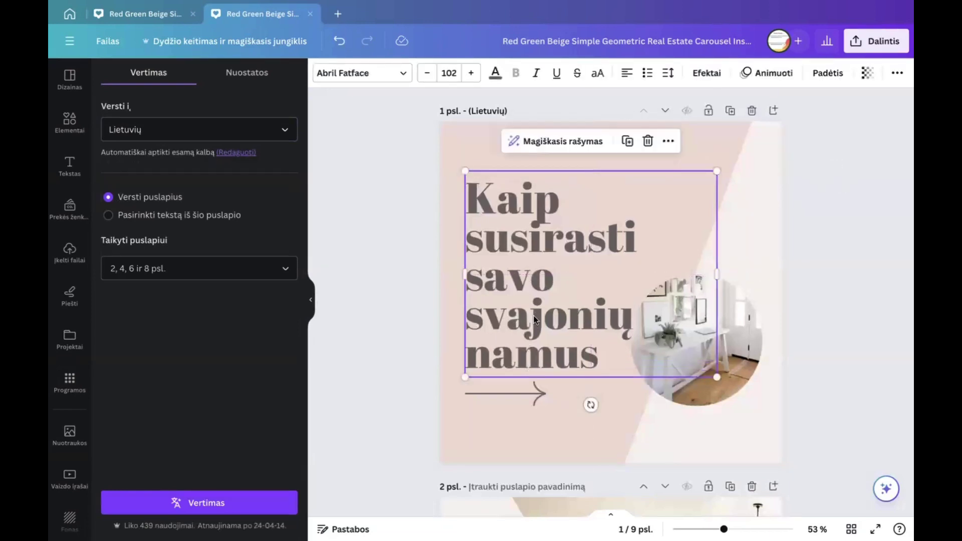
Set the cover title's line spacing to 0.96 and its font size to 96
{"action": "left_click", "coordinate": [668, 75]}
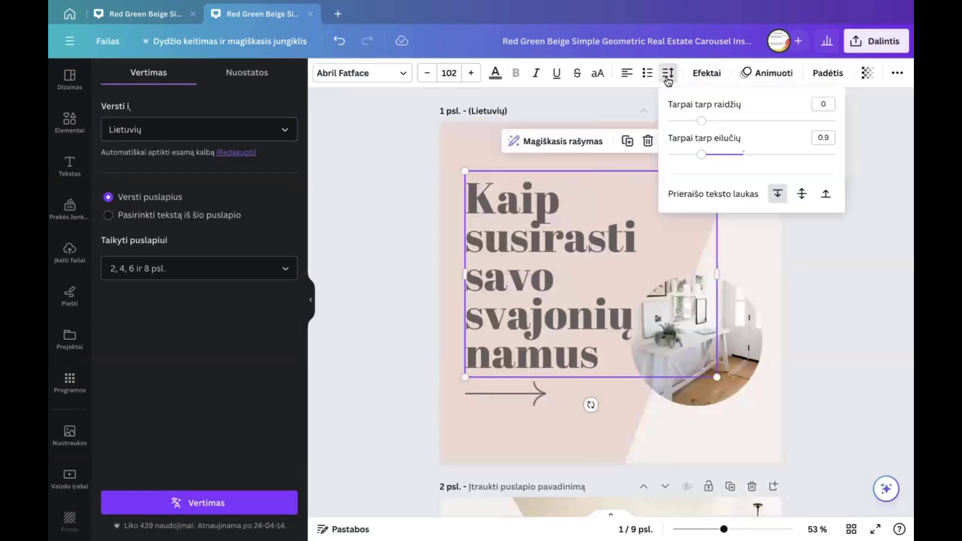
{"action": "left_click_drag", "start_coordinate": [704, 159], "coordinate": [708, 159]}
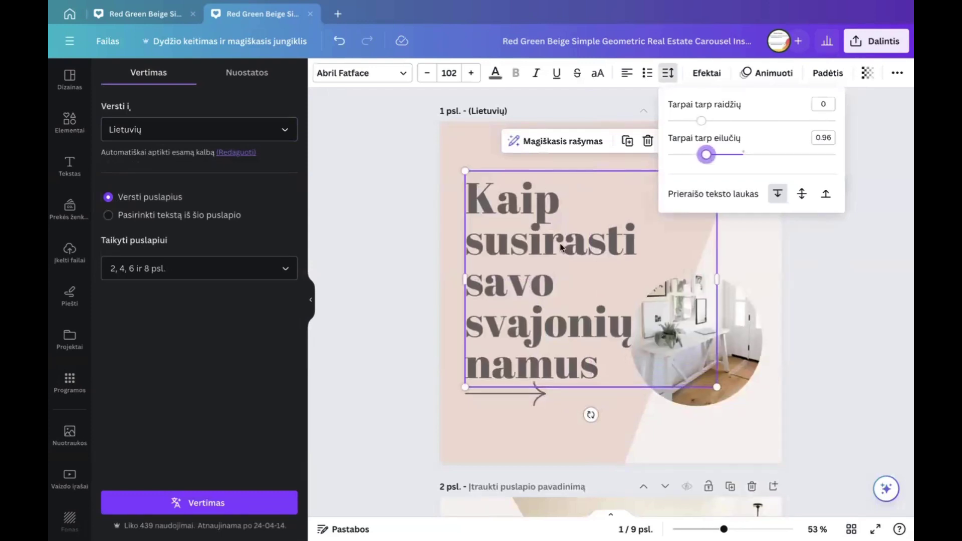
{"action": "double_click", "coordinate": [560, 198]}
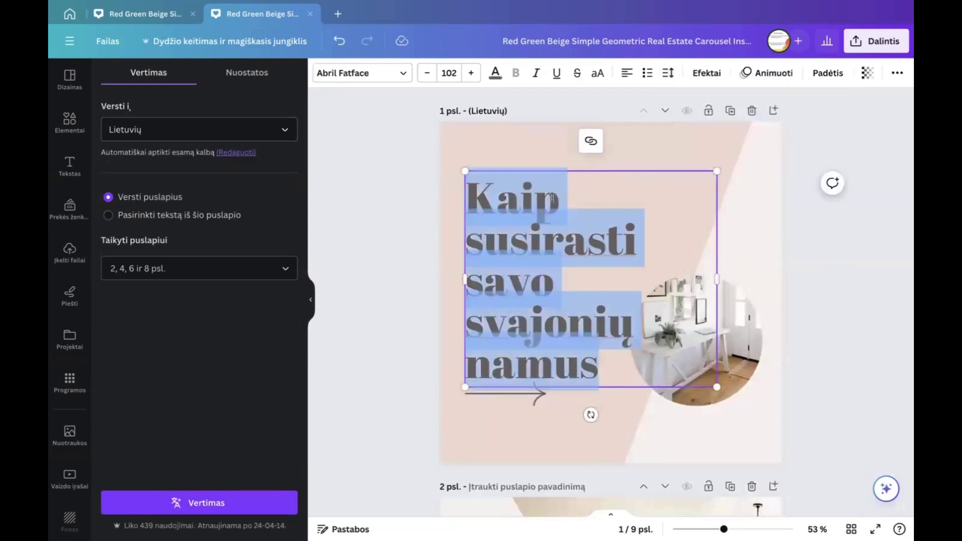
{"action": "left_click", "coordinate": [553, 198]}
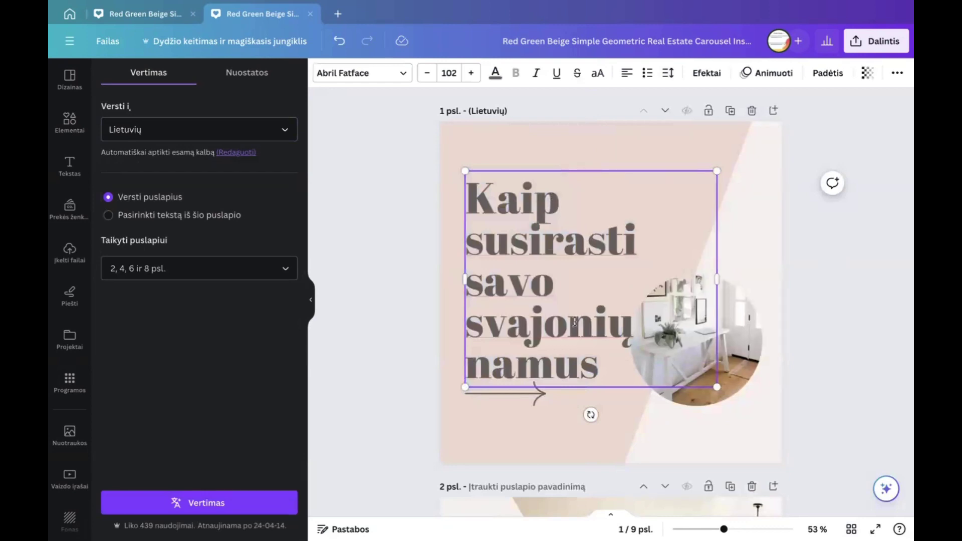
{"action": "left_click_drag", "start_coordinate": [602, 370], "coordinate": [470, 191]}
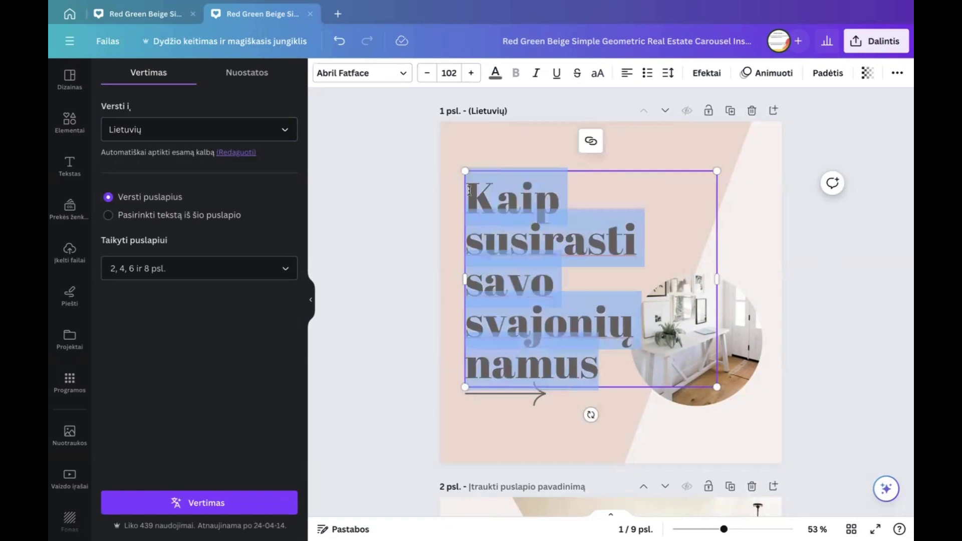
{"action": "left_click", "coordinate": [457, 72]}
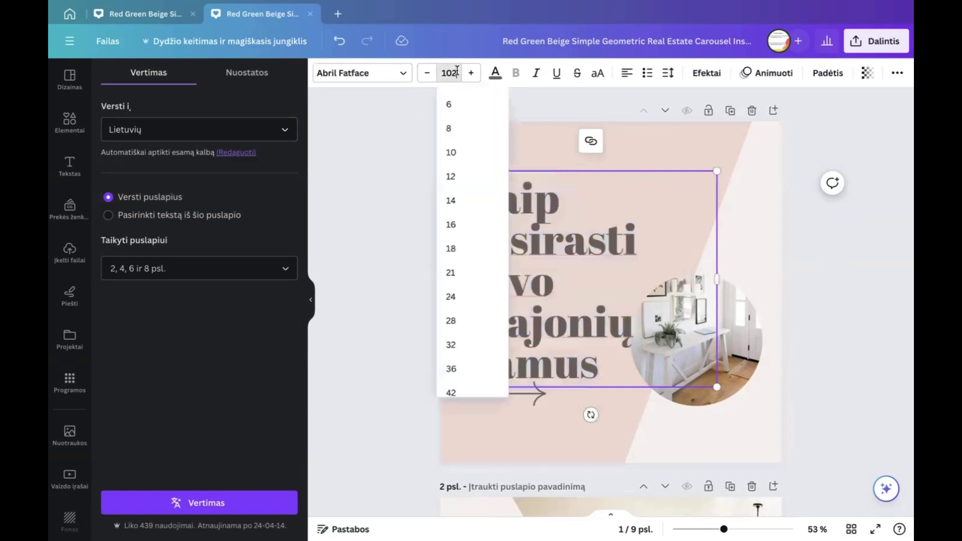
{"action": "scroll", "coordinate": [469, 315], "scroll_direction": "down", "scroll_amount": 5}
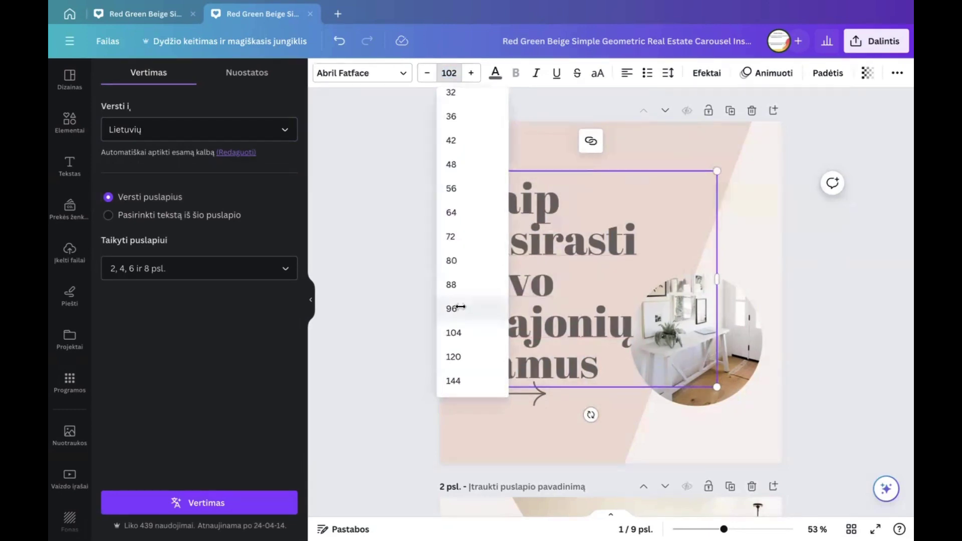
{"action": "left_click", "coordinate": [464, 310]}
{"action": "left_click", "coordinate": [827, 294]}
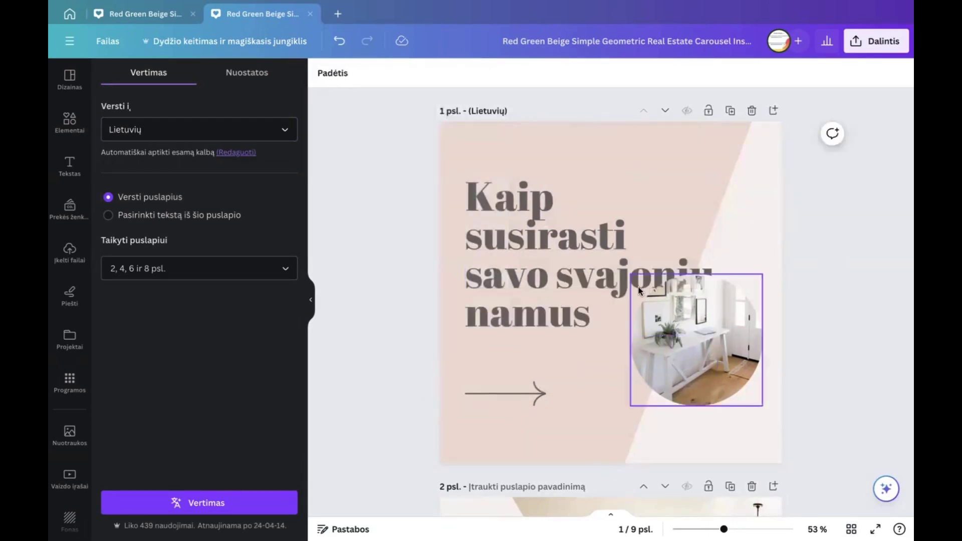
Move the cover title down to just above the arrow and place the round photo near the page's upper right corner
{"action": "left_click", "coordinate": [588, 308]}
{"action": "left_click_drag", "start_coordinate": [588, 309], "coordinate": [589, 347]}
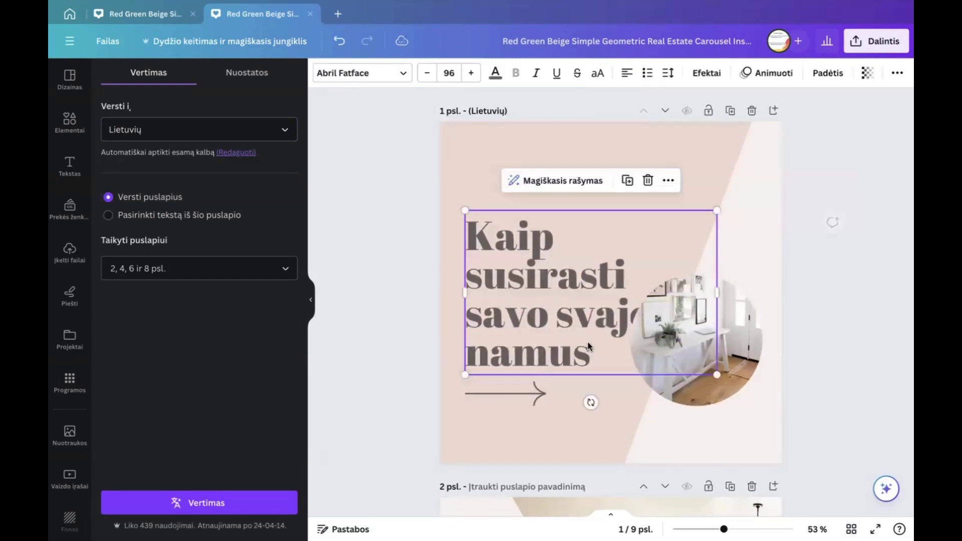
{"action": "left_click", "coordinate": [821, 327]}
{"action": "left_click_drag", "start_coordinate": [706, 354], "coordinate": [701, 226]}
{"action": "left_click", "coordinate": [823, 319]}
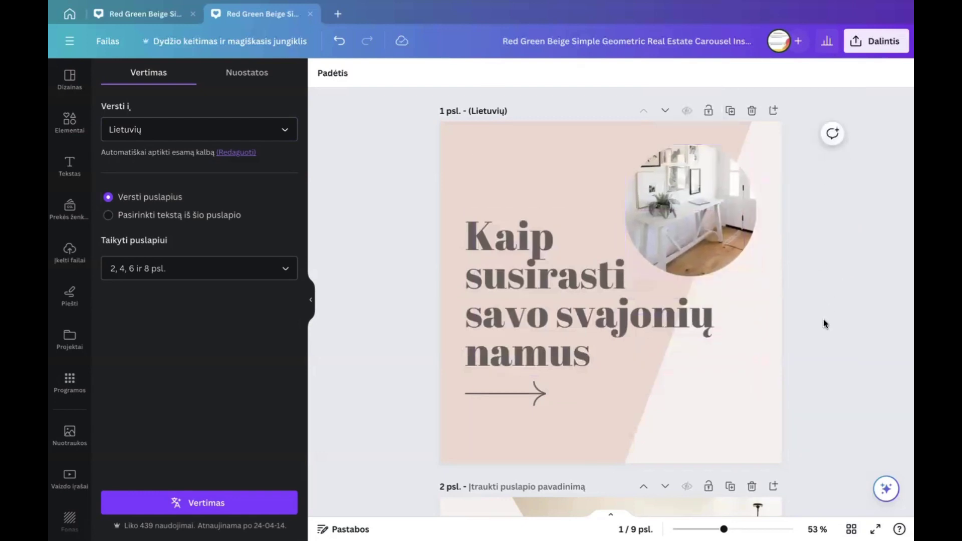
Delete the original English "Define Your Needs" page
{"action": "scroll", "coordinate": [823, 320], "scroll_direction": "down", "scroll_amount": 7}
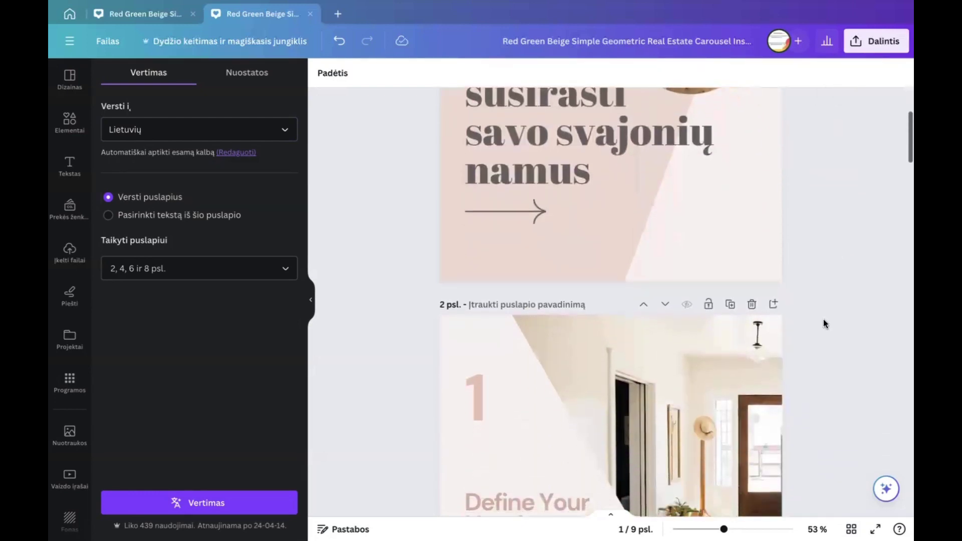
{"action": "scroll", "coordinate": [823, 320], "scroll_direction": "down", "scroll_amount": 1}
{"action": "scroll", "coordinate": [823, 320], "scroll_direction": "up", "scroll_amount": 2}
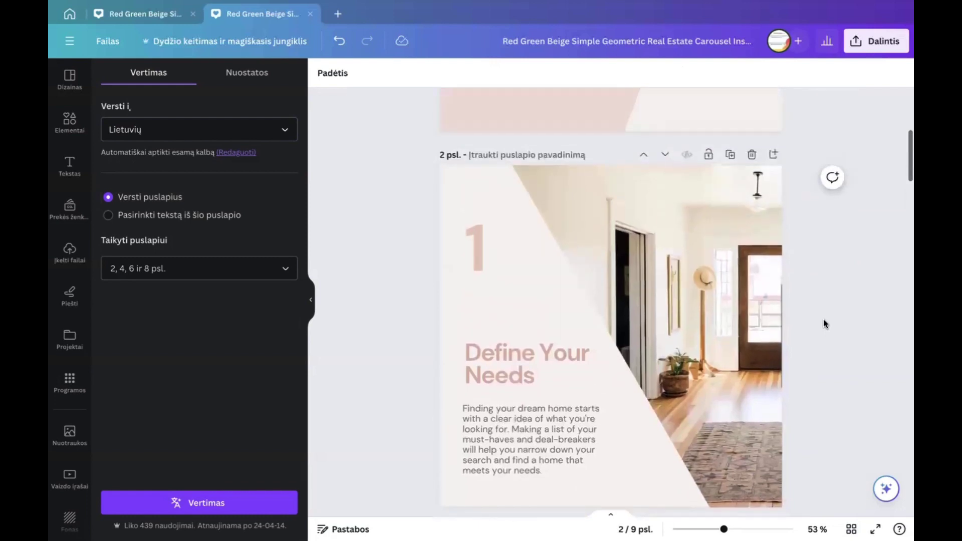
{"action": "left_click", "coordinate": [752, 154]}
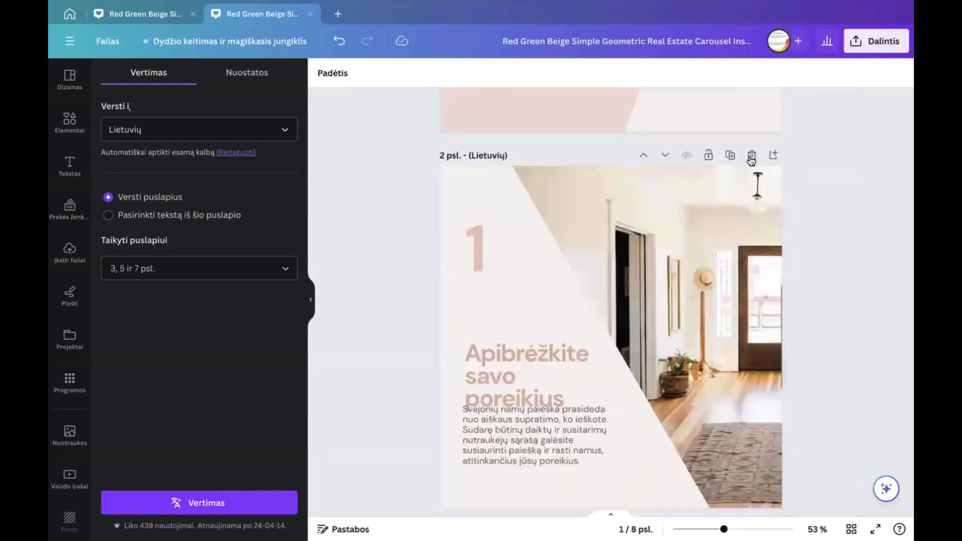
On the Lithuanian page 2, move the heading up below the number 1 and raise the body text to just beneath it
{"action": "scroll", "coordinate": [582, 416], "scroll_direction": "down", "scroll_amount": 1}
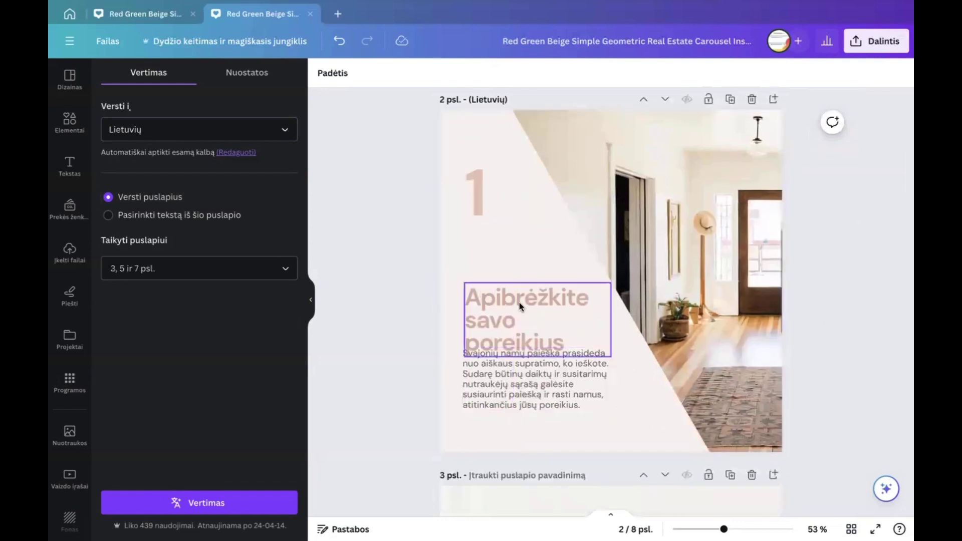
{"action": "left_click", "coordinate": [516, 319]}
{"action": "left_click_drag", "start_coordinate": [516, 319], "coordinate": [514, 270]}
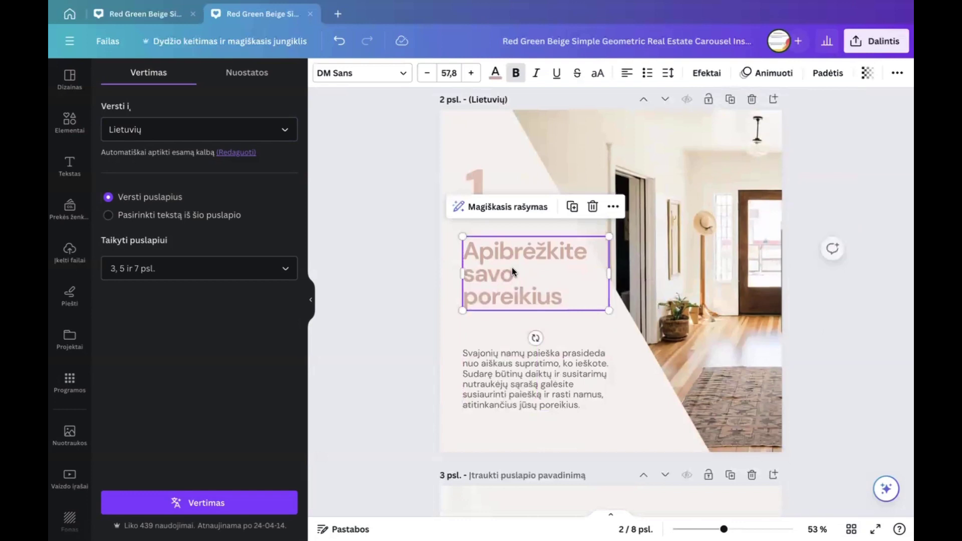
{"action": "left_click", "coordinate": [519, 374]}
{"action": "left_click_drag", "start_coordinate": [519, 374], "coordinate": [518, 346]}
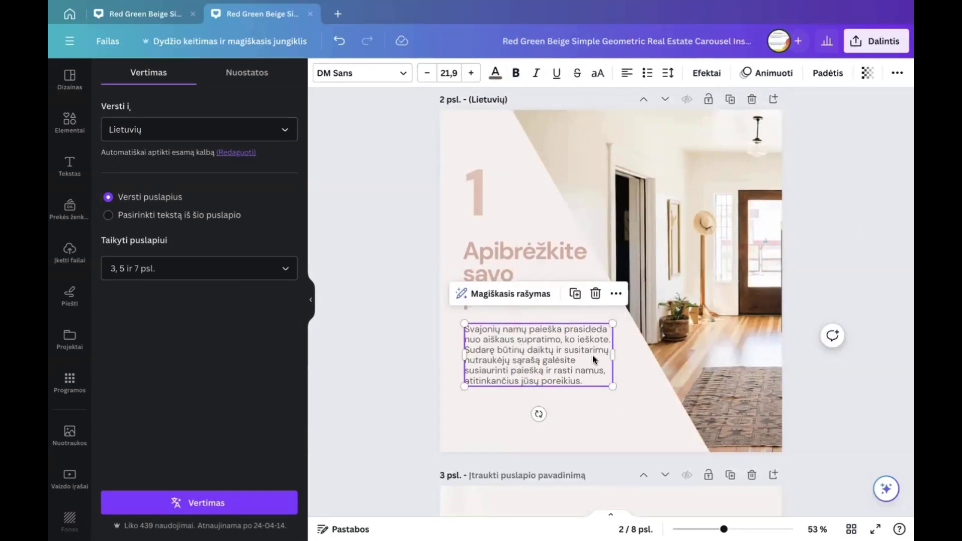
Increase the line spacing of the body text on the Lithuanian page 2
{"action": "left_click", "coordinate": [669, 72]}
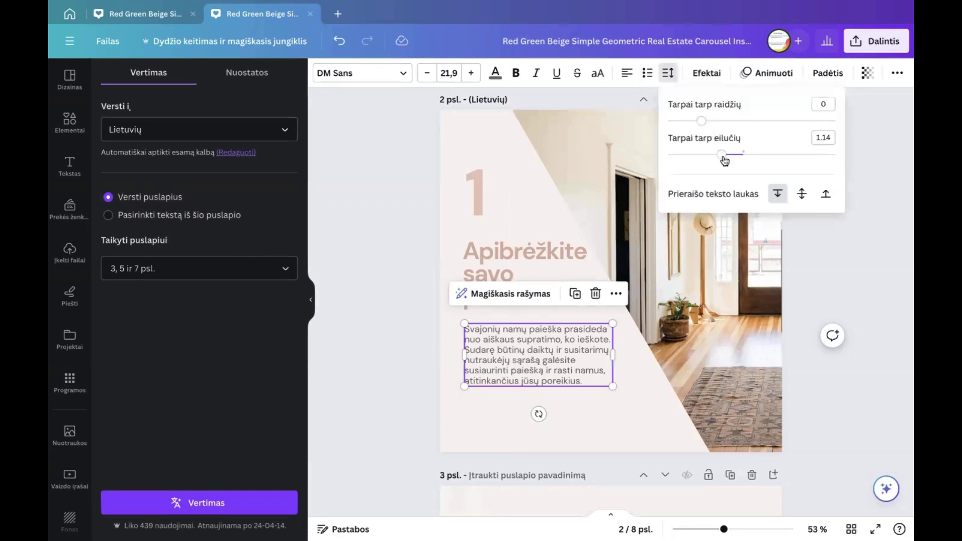
{"action": "left_click_drag", "start_coordinate": [724, 160], "coordinate": [754, 158]}
{"action": "left_click", "coordinate": [869, 269]}
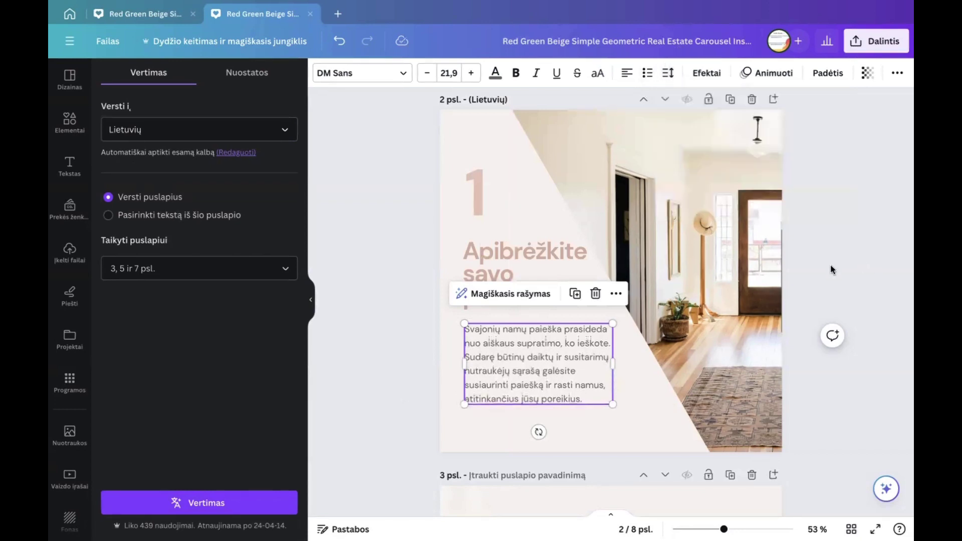
Raise the page 2 body text and move its heading up closer beneath the number 1, leaving a small gap between them
{"action": "left_click", "coordinate": [419, 404]}
{"action": "left_click", "coordinate": [572, 345]}
{"action": "left_click", "coordinate": [366, 384]}
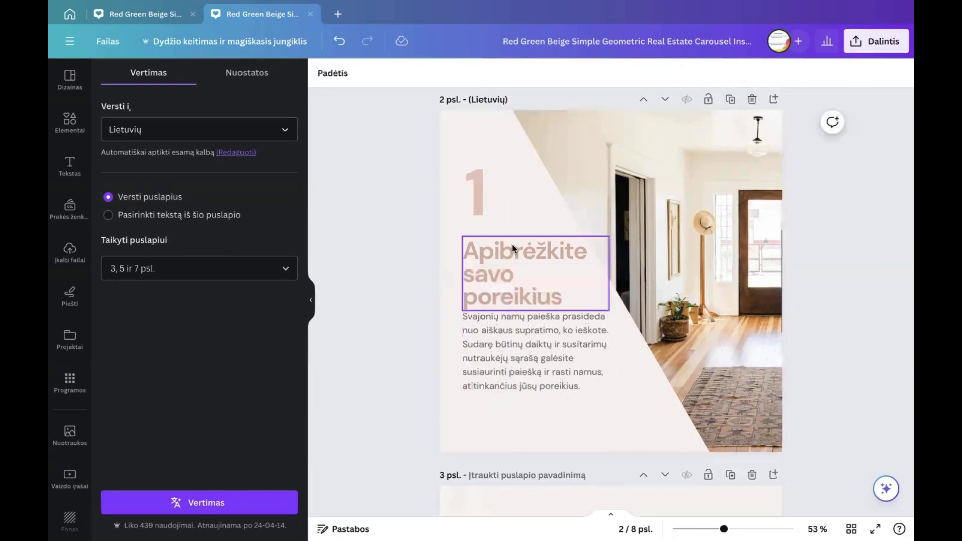
{"action": "left_click_drag", "start_coordinate": [515, 263], "coordinate": [512, 245]}
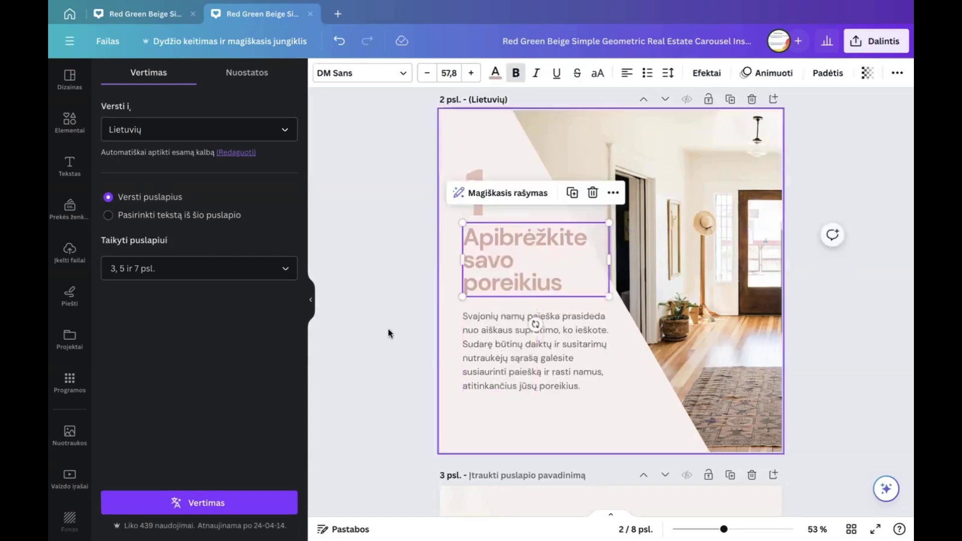
{"action": "left_click", "coordinate": [354, 376]}
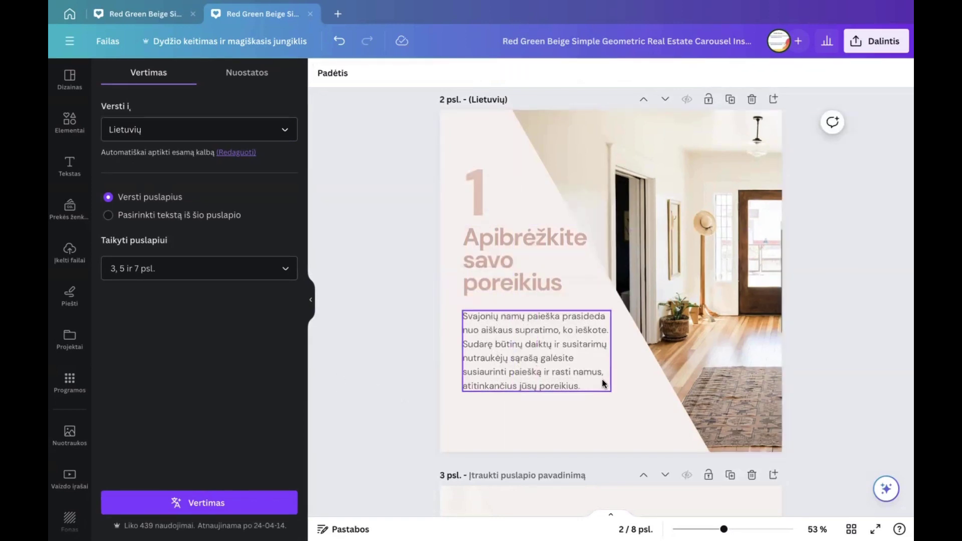
Delete the original untranslated page 3 so the Lithuanian "Atlikite savo tyrimus" page follows page 2
{"action": "scroll", "coordinate": [604, 384], "scroll_direction": "down", "scroll_amount": 4}
{"action": "scroll", "coordinate": [843, 407], "scroll_direction": "down", "scroll_amount": 1}
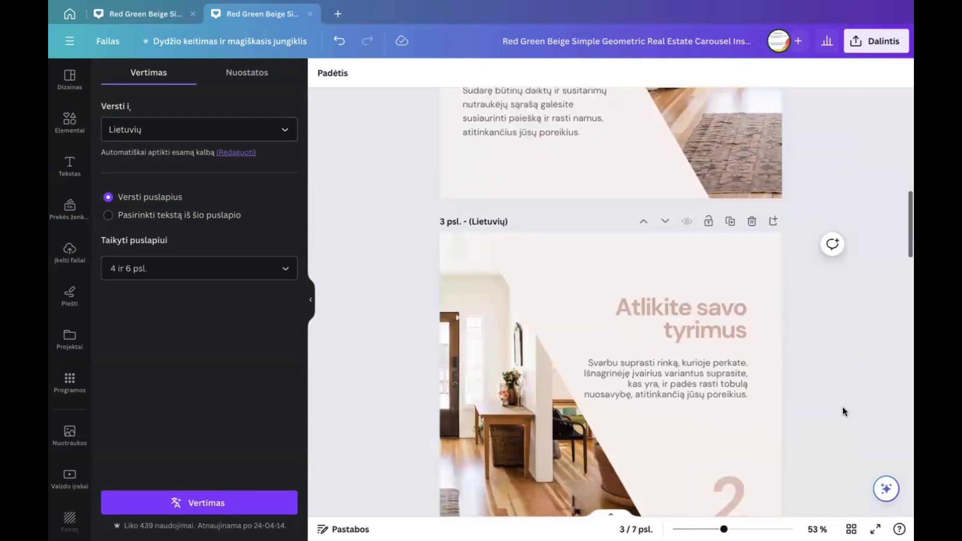
{"action": "scroll", "coordinate": [687, 316], "scroll_direction": "down", "scroll_amount": 1}
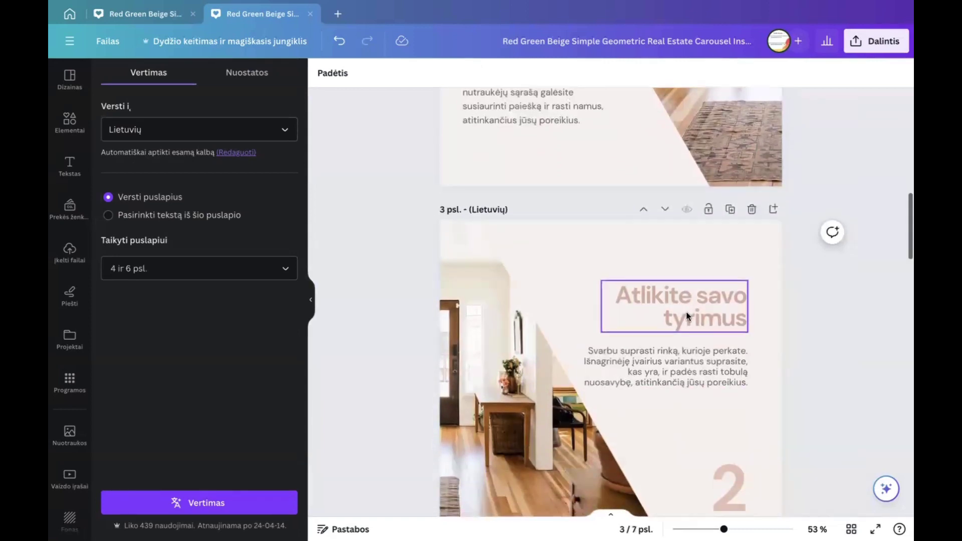
Set the line spacing of the page 3 body text to 1.32 and nudge the text slightly to the right
{"action": "left_click", "coordinate": [688, 316]}
{"action": "left_click", "coordinate": [669, 74]}
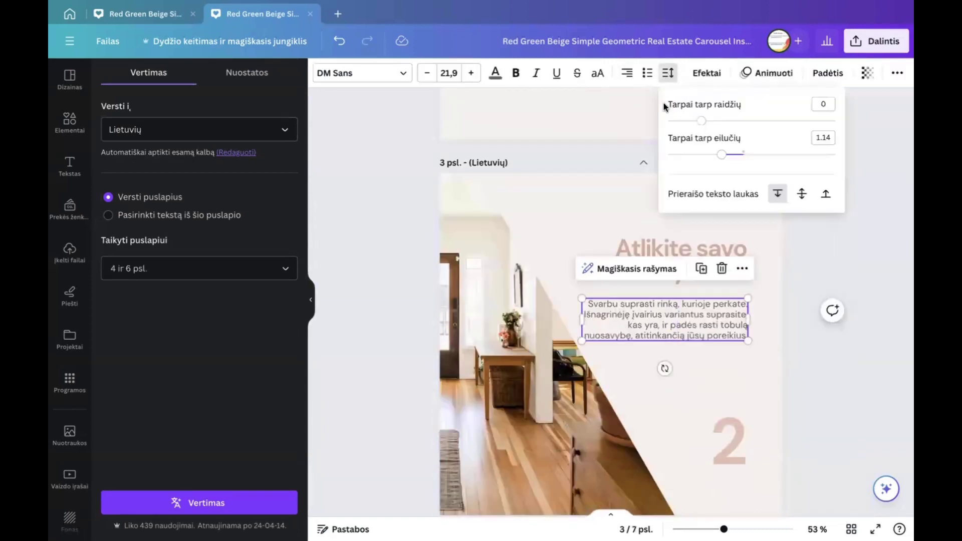
{"action": "left_click_drag", "start_coordinate": [723, 159], "coordinate": [738, 162]}
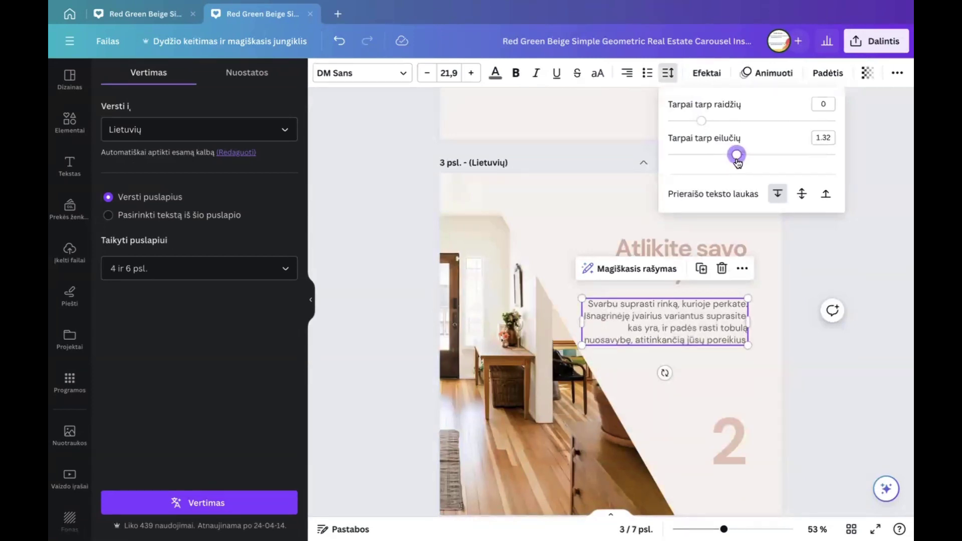
{"action": "key", "text": "Escape"}
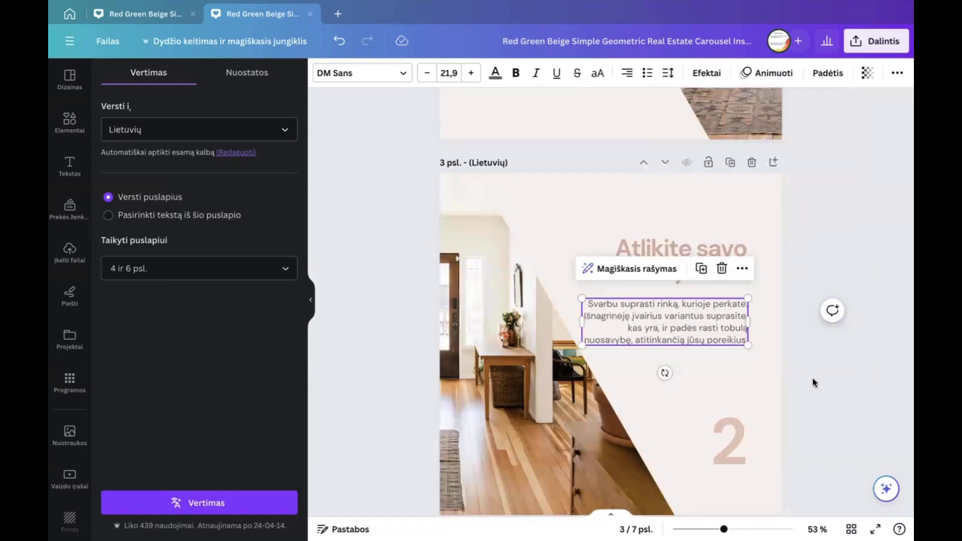
{"action": "mouse_move", "coordinate": [672, 332]}
{"action": "left_mouse_down"}
{"action": "mouse_move", "coordinate": [684, 332]}
{"action": "mouse_move", "coordinate": [676, 331]}
{"action": "left_mouse_up"}
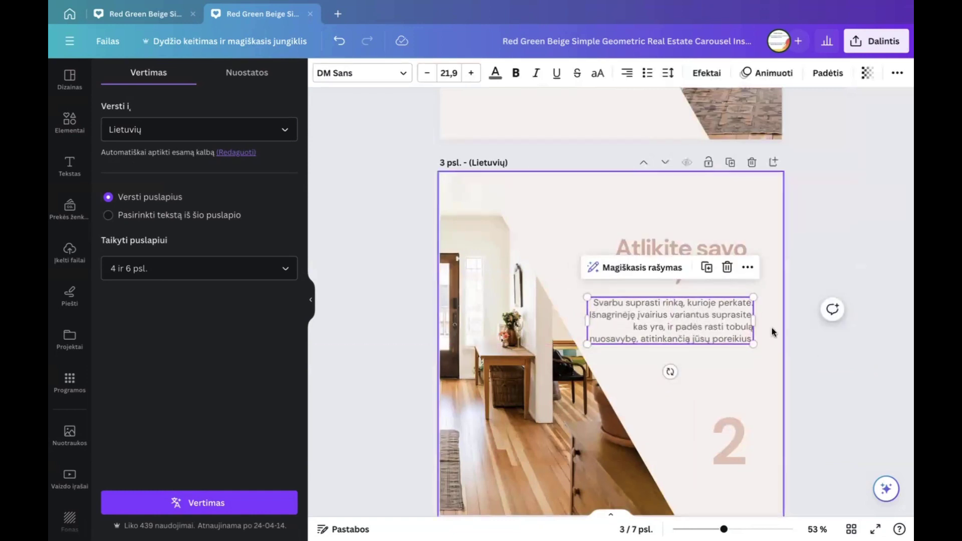
{"action": "left_click", "coordinate": [803, 209]}
Delete the English "Work with a Professional" page and set the Lithuanian version's body text line spacing to 1.51
{"action": "scroll", "coordinate": [657, 302], "scroll_direction": "down", "scroll_amount": 8}
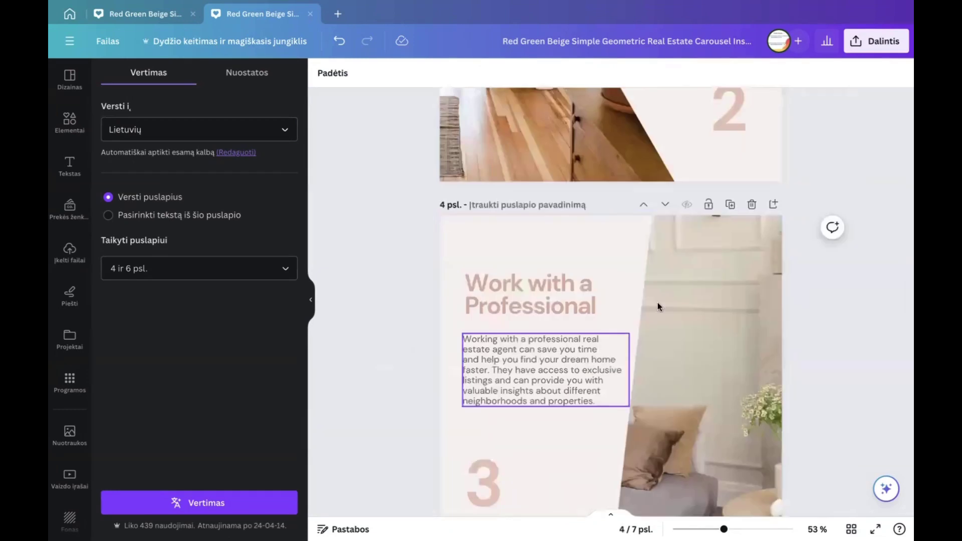
{"action": "left_click", "coordinate": [752, 205]}
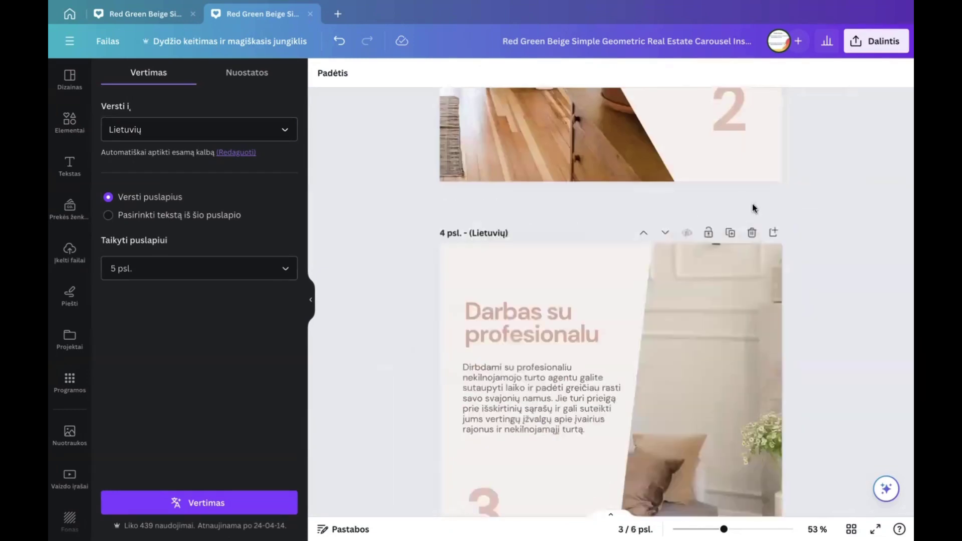
{"action": "left_click", "coordinate": [580, 308]}
{"action": "left_click", "coordinate": [547, 381]}
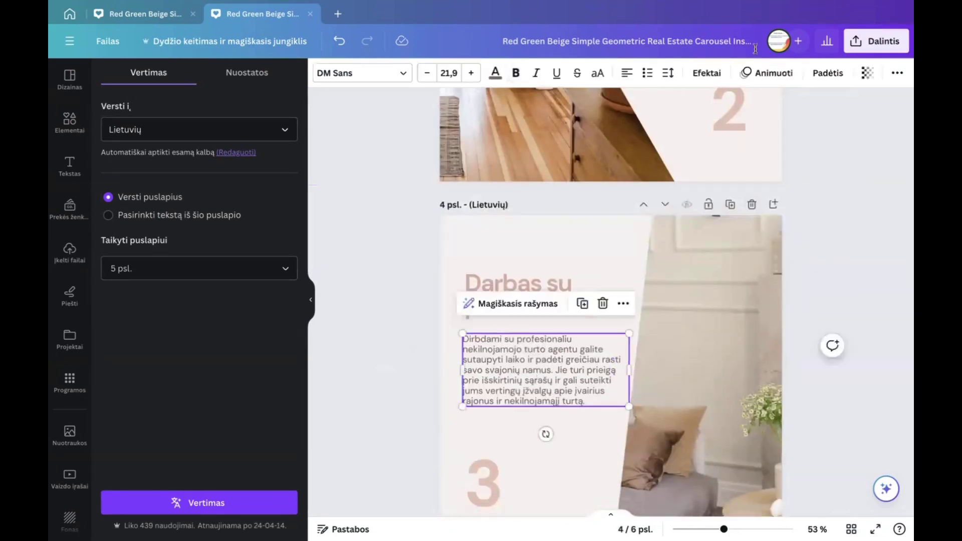
{"action": "left_click", "coordinate": [670, 74]}
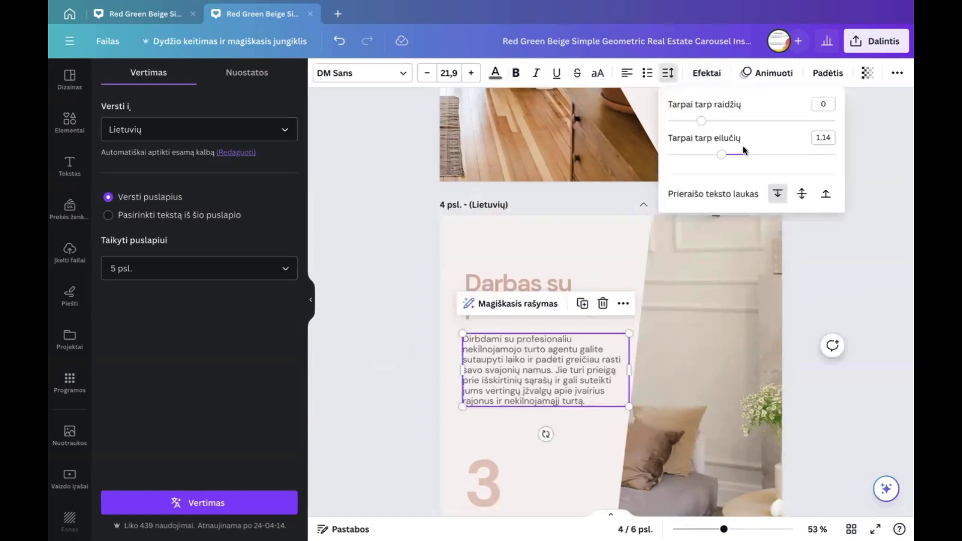
{"action": "left_click_drag", "start_coordinate": [723, 156], "coordinate": [754, 158]}
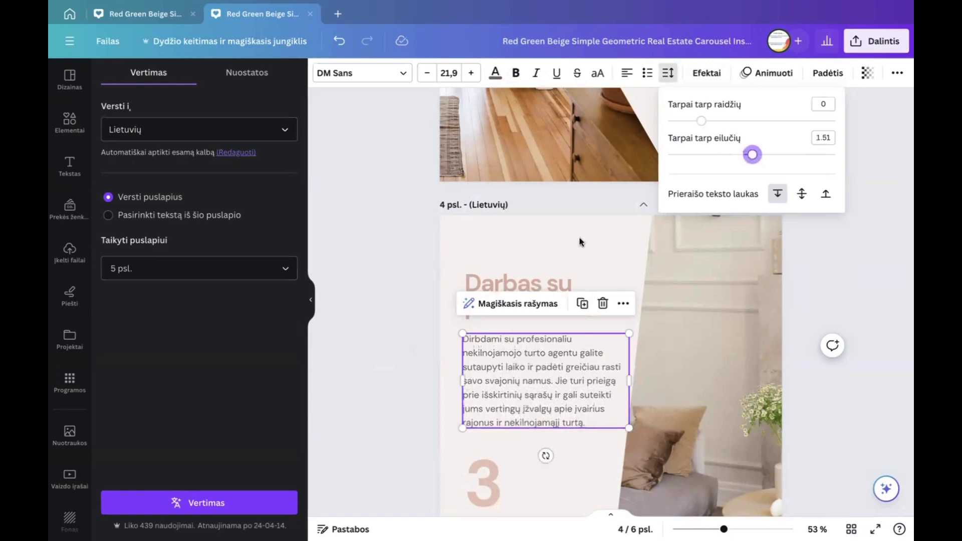
{"action": "left_click", "coordinate": [810, 344]}
Delete the English "Need More Tips?" page and move the heading of its Lithuanian version slightly up
{"action": "scroll", "coordinate": [811, 344], "scroll_direction": "down", "scroll_amount": 5}
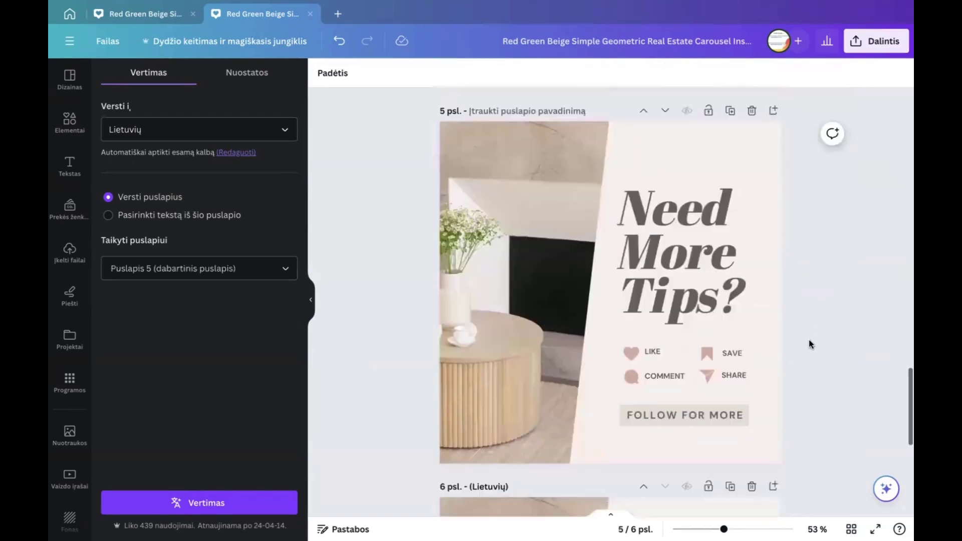
{"action": "left_click", "coordinate": [752, 111]}
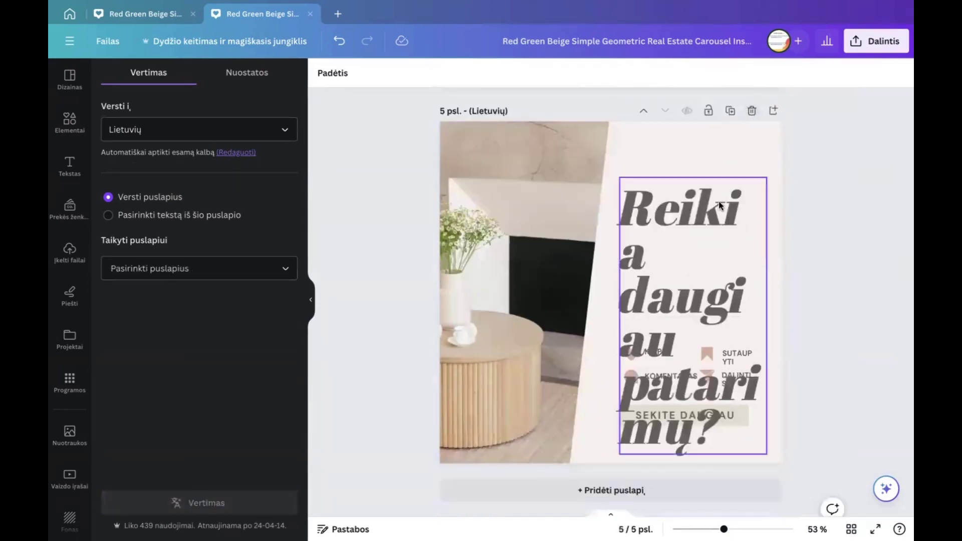
{"action": "left_click", "coordinate": [720, 205]}
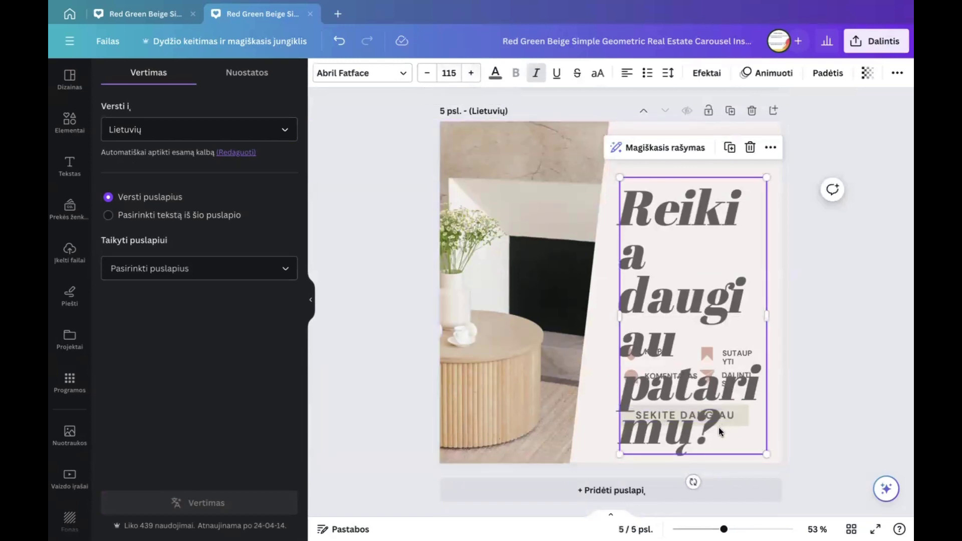
{"action": "mouse_move", "coordinate": [723, 430]}
{"action": "left_mouse_down"}
{"action": "mouse_move", "coordinate": [703, 407]}
{"action": "mouse_move", "coordinate": [723, 420]}
{"action": "left_mouse_up"}
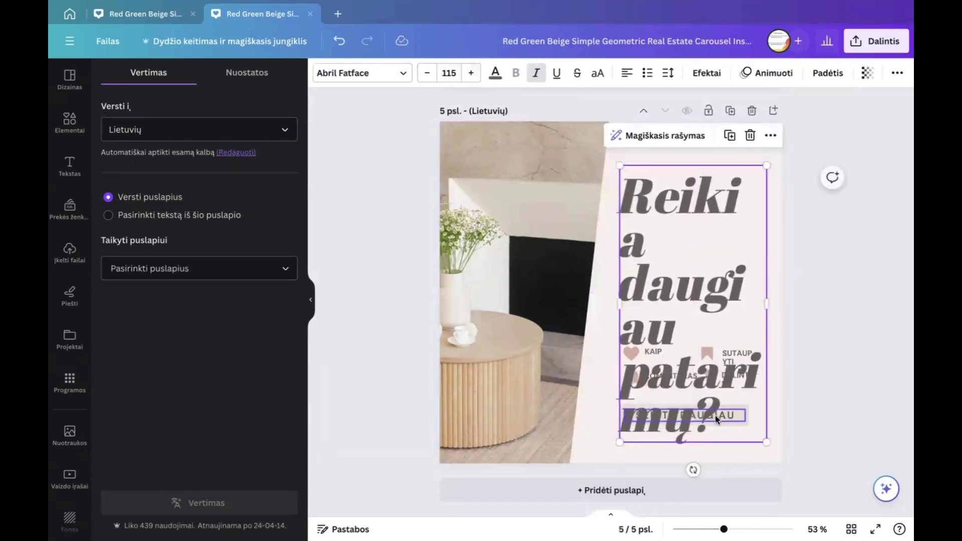
Set the font size of the closing page heading "Reikia daugiau patarimų?" to 96
{"action": "double_click", "coordinate": [702, 431]}
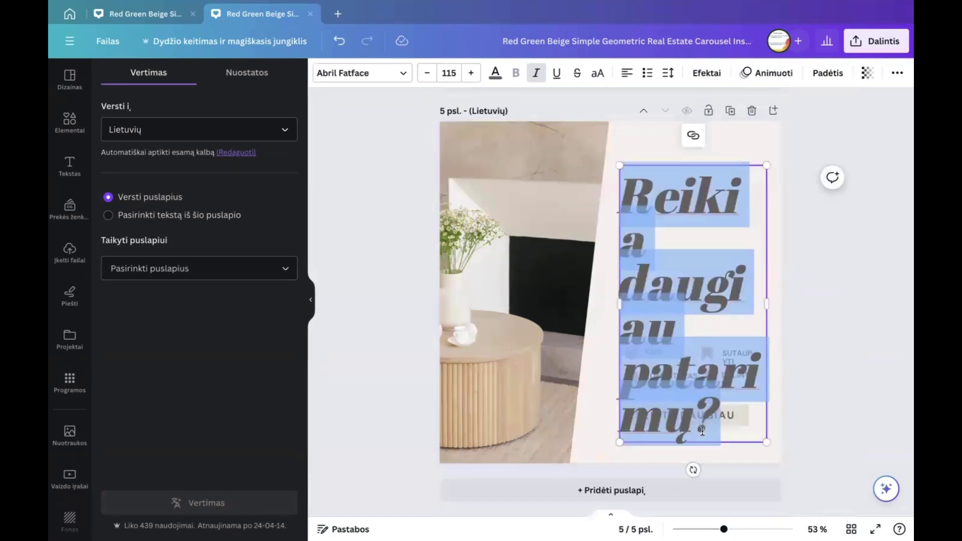
{"action": "left_click", "coordinate": [456, 74]}
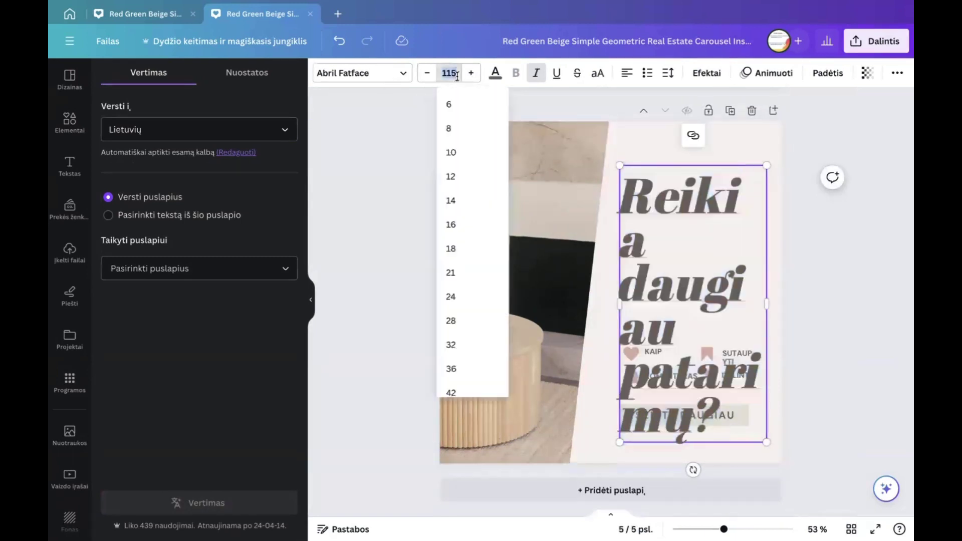
{"action": "scroll", "coordinate": [473, 321], "scroll_direction": "down", "scroll_amount": 5}
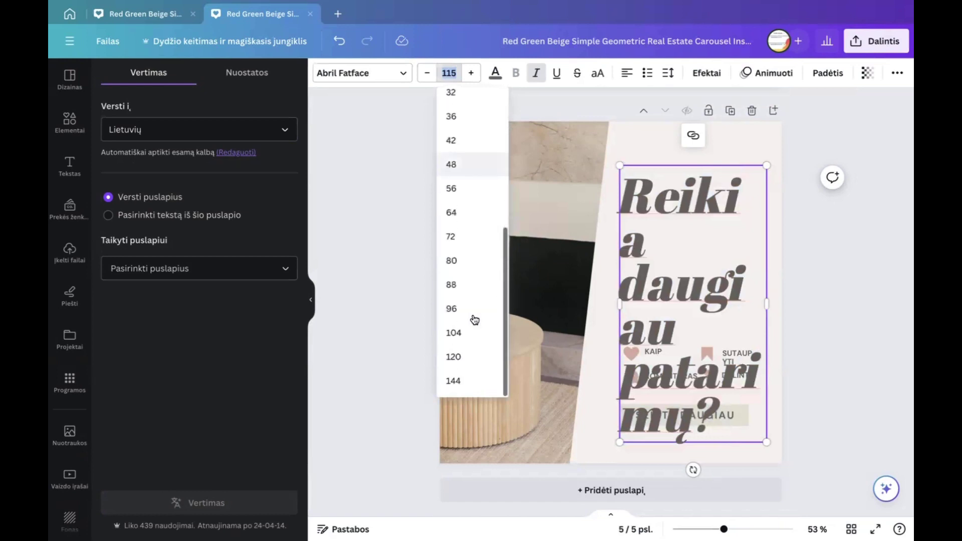
{"action": "left_click", "coordinate": [456, 309]}
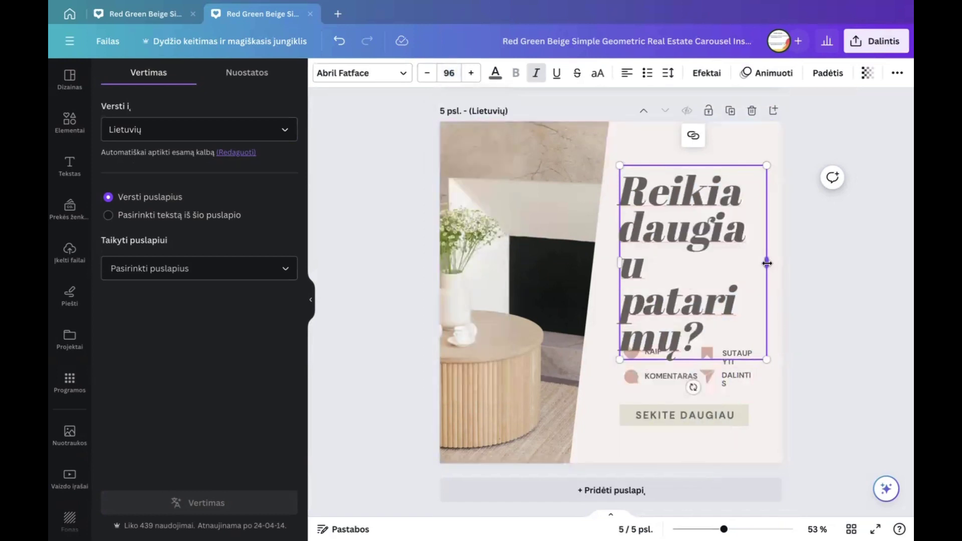
Widen the closing heading's text box on both sides until each word fits on one line, and shift it slightly down and right
{"action": "left_click_drag", "start_coordinate": [767, 263], "coordinate": [782, 258]}
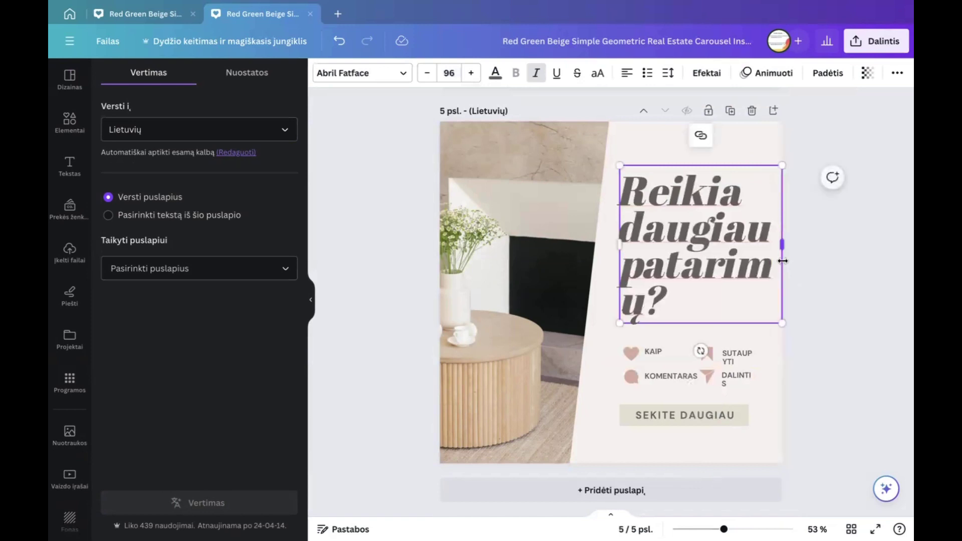
{"action": "left_click_drag", "start_coordinate": [619, 246], "coordinate": [565, 246]}
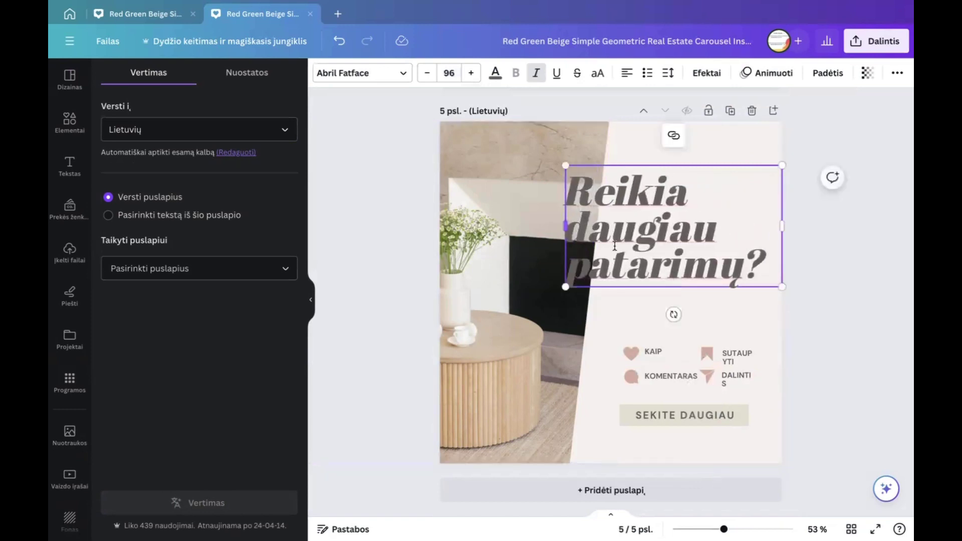
{"action": "left_click", "coordinate": [842, 342]}
{"action": "left_click_drag", "start_coordinate": [706, 248], "coordinate": [717, 268]}
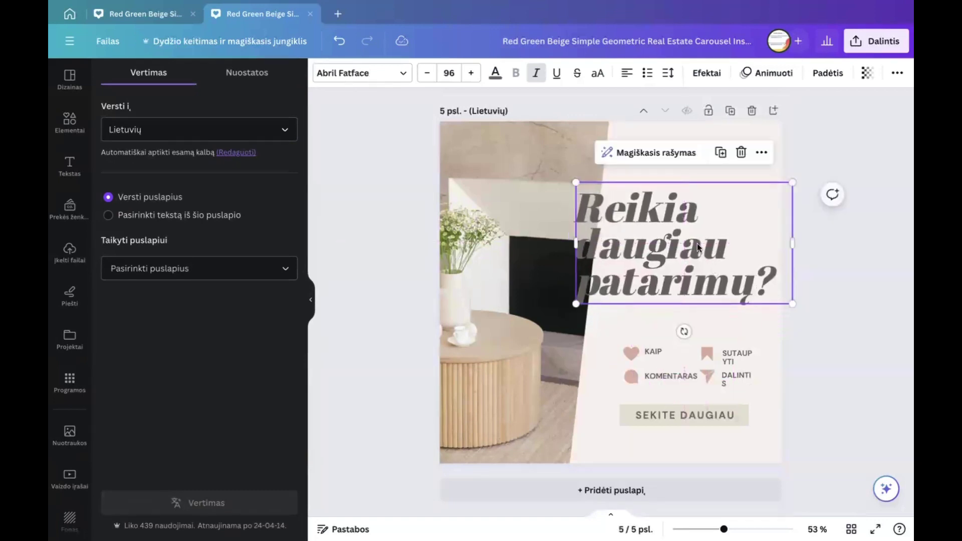
Reduce the closing heading's font size to 88 and narrow its text box to a width of about 603
{"action": "left_click", "coordinate": [449, 74]}
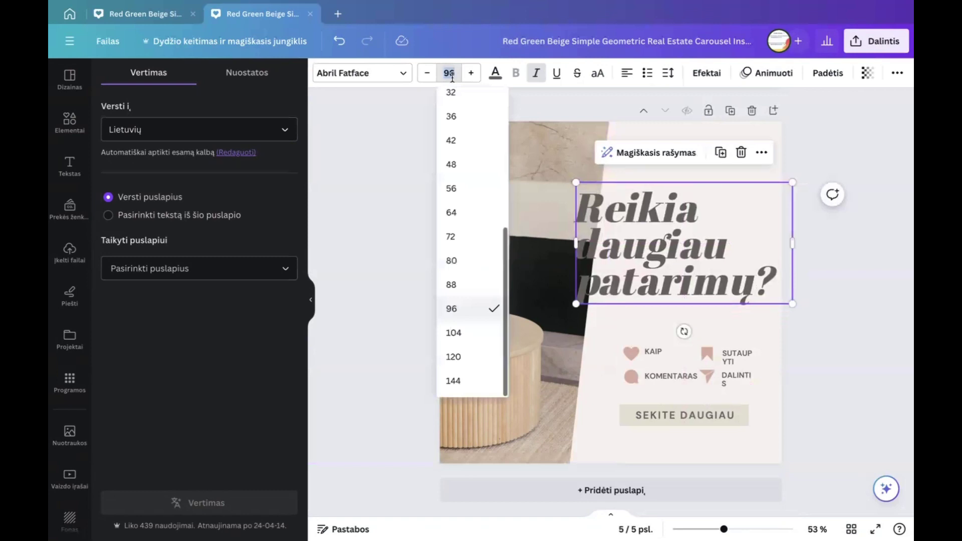
{"action": "left_click", "coordinate": [461, 283]}
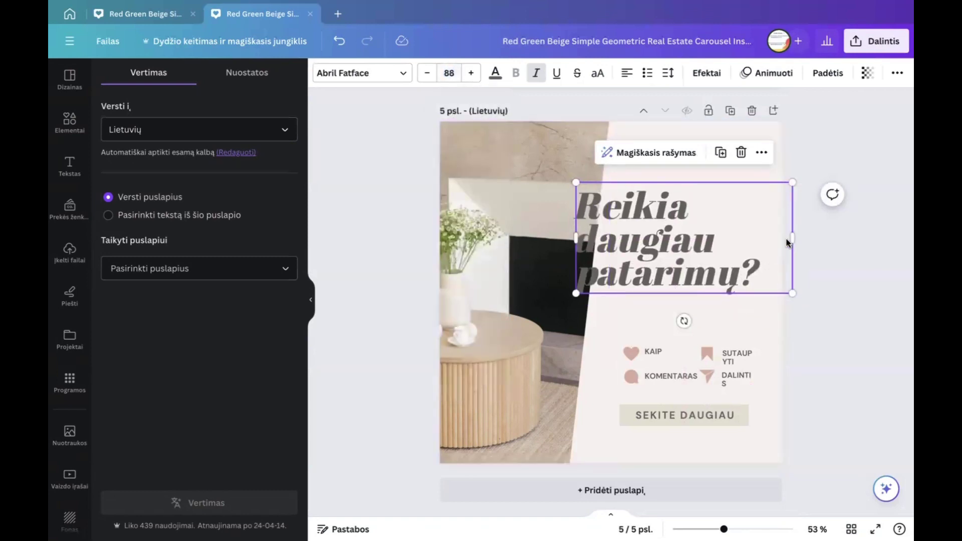
{"action": "left_click_drag", "start_coordinate": [792, 239], "coordinate": [767, 243]}
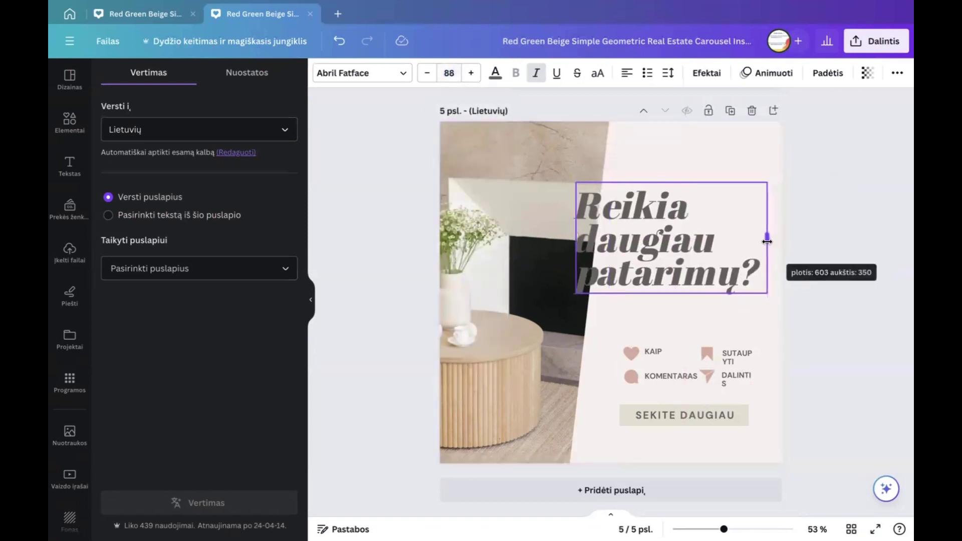
{"action": "left_click", "coordinate": [849, 311]}
{"action": "left_click", "coordinate": [669, 257]}
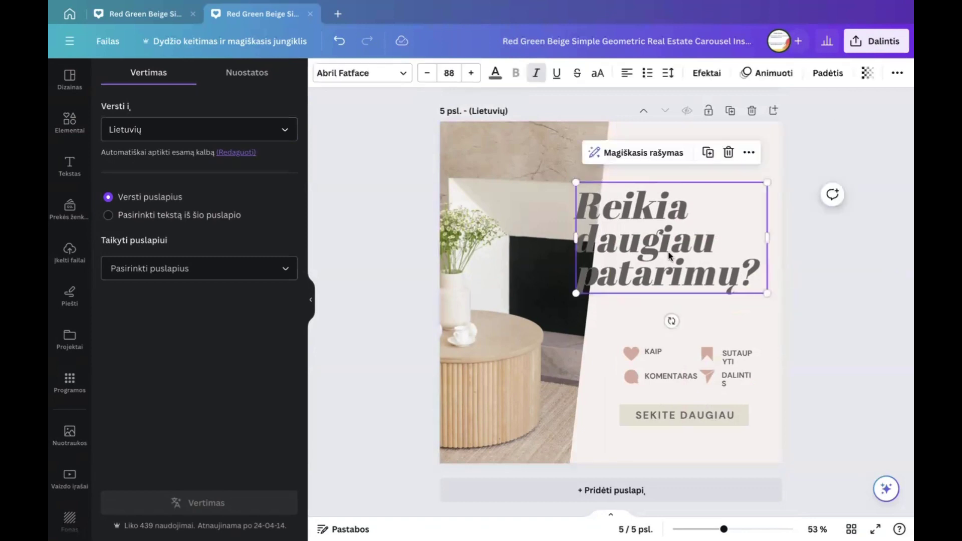
Shift the closing page's photo slightly right and move the heading right so that it clears most of the photo
{"action": "left_click", "coordinate": [538, 359]}
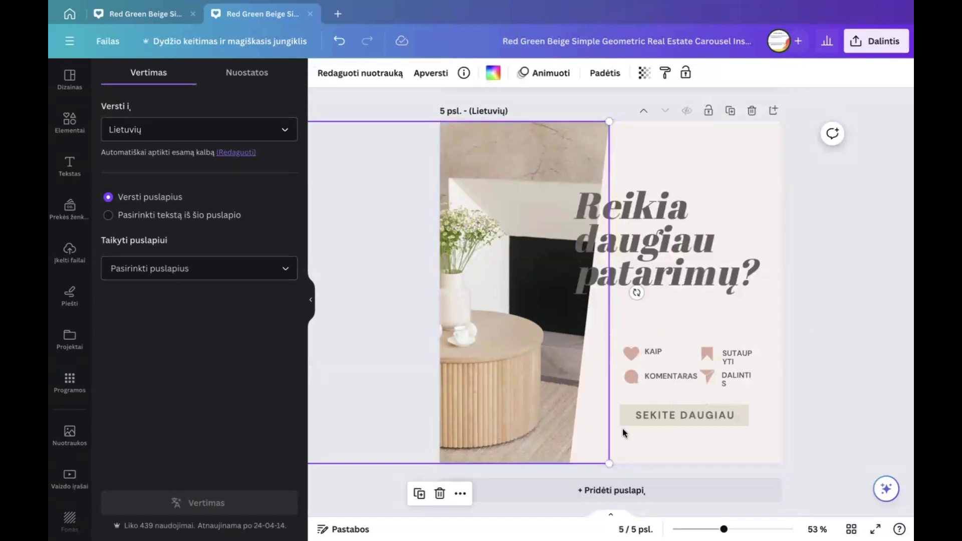
{"action": "mouse_move", "coordinate": [582, 397]}
{"action": "left_mouse_down"}
{"action": "mouse_move", "coordinate": [553, 398]}
{"action": "mouse_move", "coordinate": [593, 394]}
{"action": "left_mouse_up"}
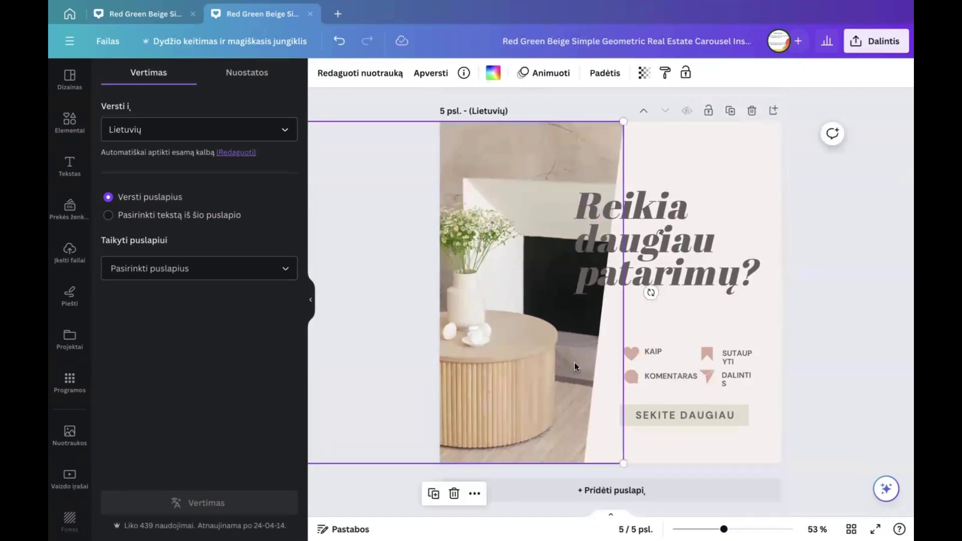
{"action": "left_click_drag", "start_coordinate": [575, 362], "coordinate": [570, 366]}
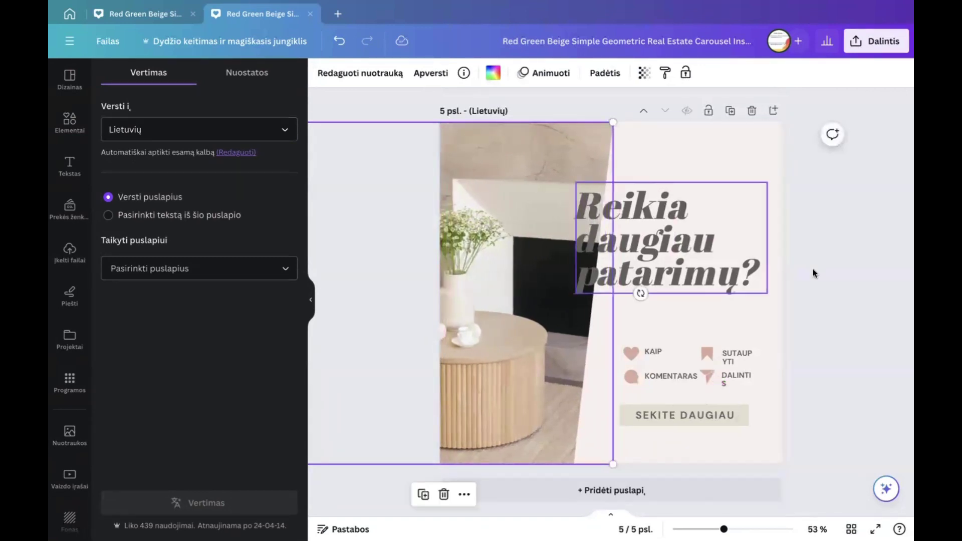
{"action": "left_click", "coordinate": [642, 266]}
{"action": "left_click_drag", "start_coordinate": [642, 267], "coordinate": [664, 273]}
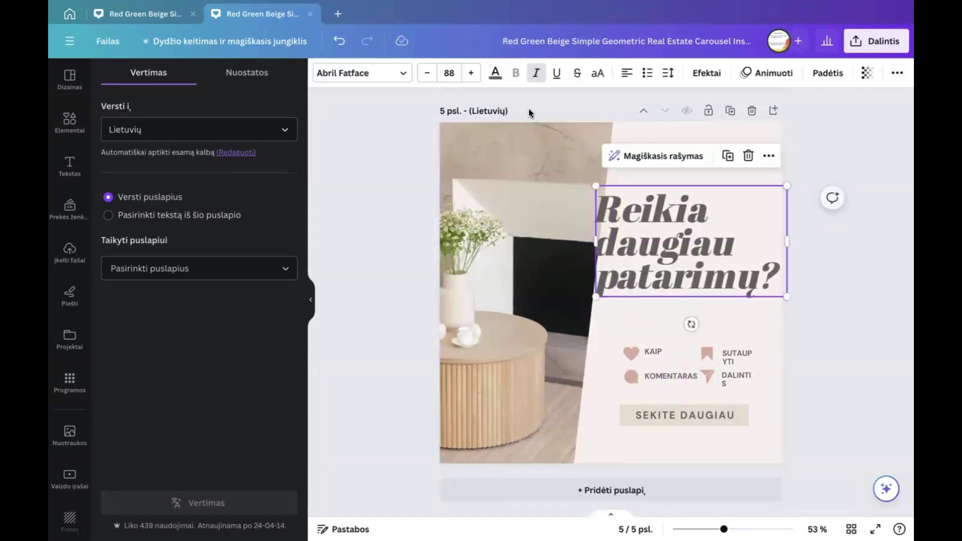
Set the font size of the closing page heading "Reikia daugiau patarimų?" to 80
{"action": "double_click", "coordinate": [775, 274]}
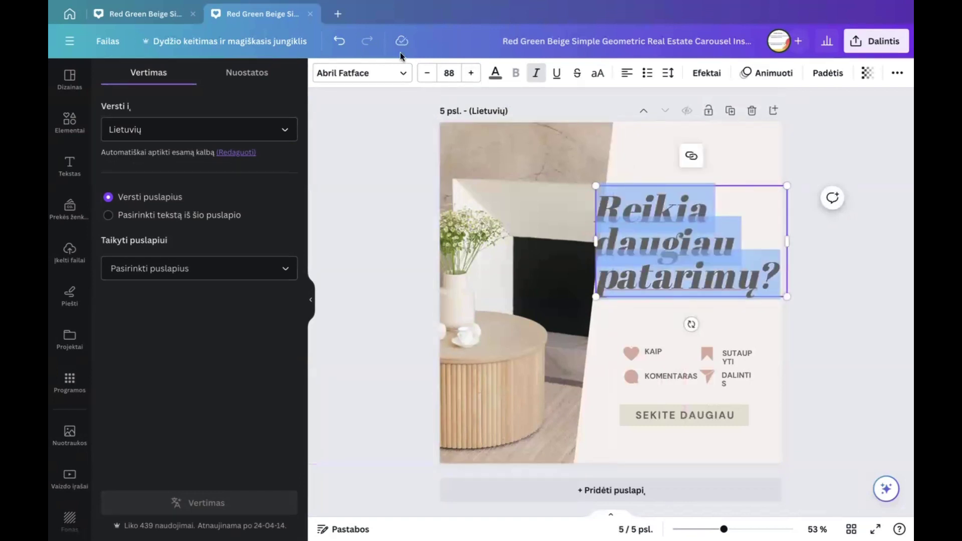
{"action": "left_click", "coordinate": [471, 73]}
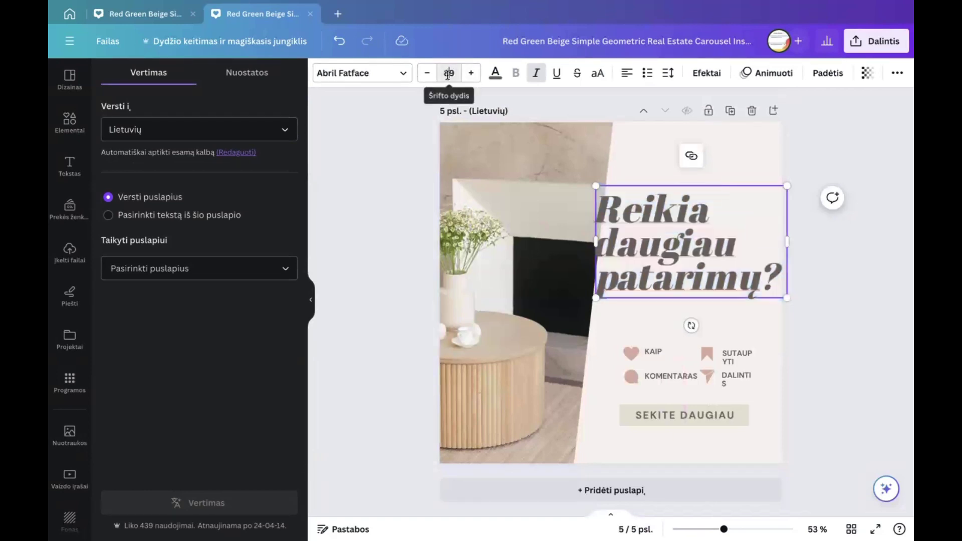
{"action": "left_click", "coordinate": [449, 73]}
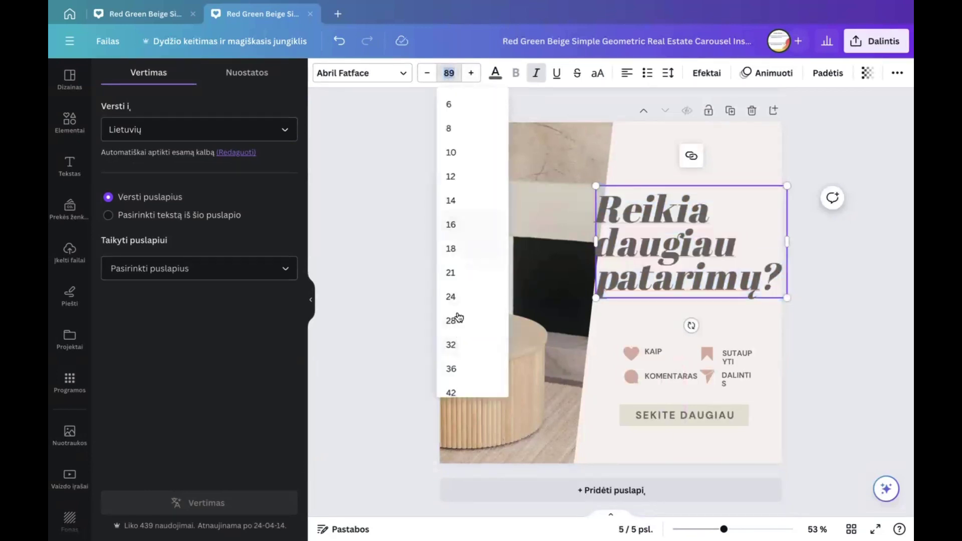
{"action": "scroll", "coordinate": [460, 342], "scroll_direction": "down", "scroll_amount": 4}
{"action": "scroll", "coordinate": [458, 342], "scroll_direction": "down", "scroll_amount": 1}
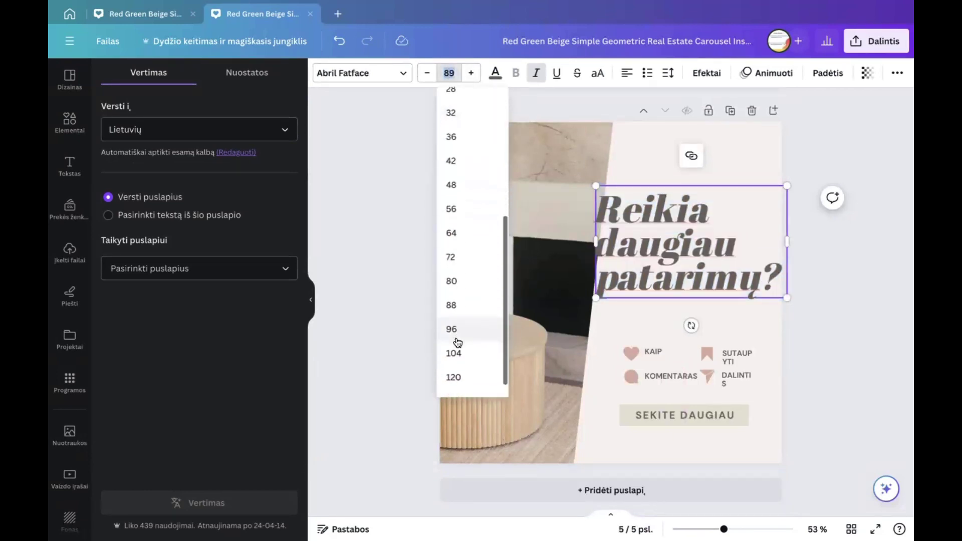
{"action": "left_click", "coordinate": [452, 282]}
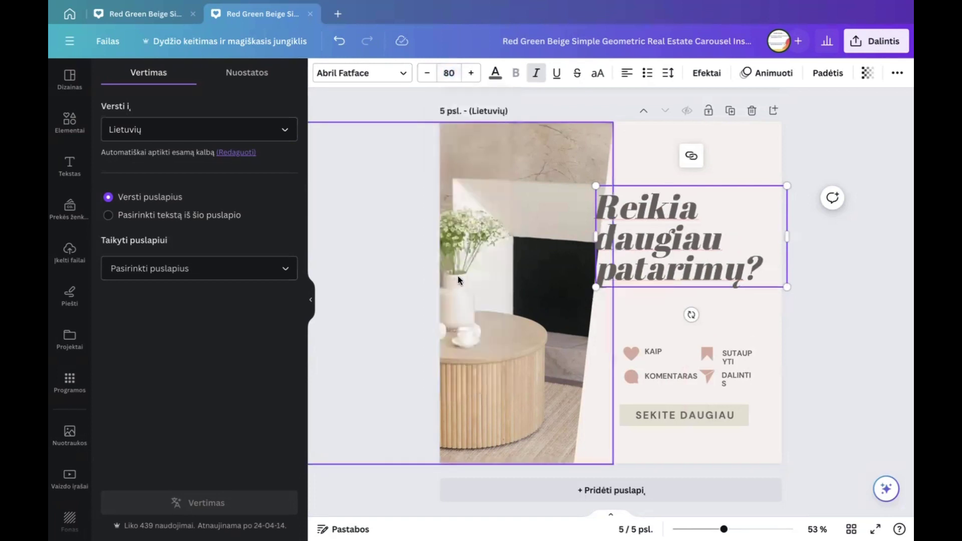
{"action": "left_click", "coordinate": [811, 314]}
Narrow the closing heading's text box to fit its words and move the heading down and slightly right, just above the icon labels
{"action": "left_click", "coordinate": [683, 233]}
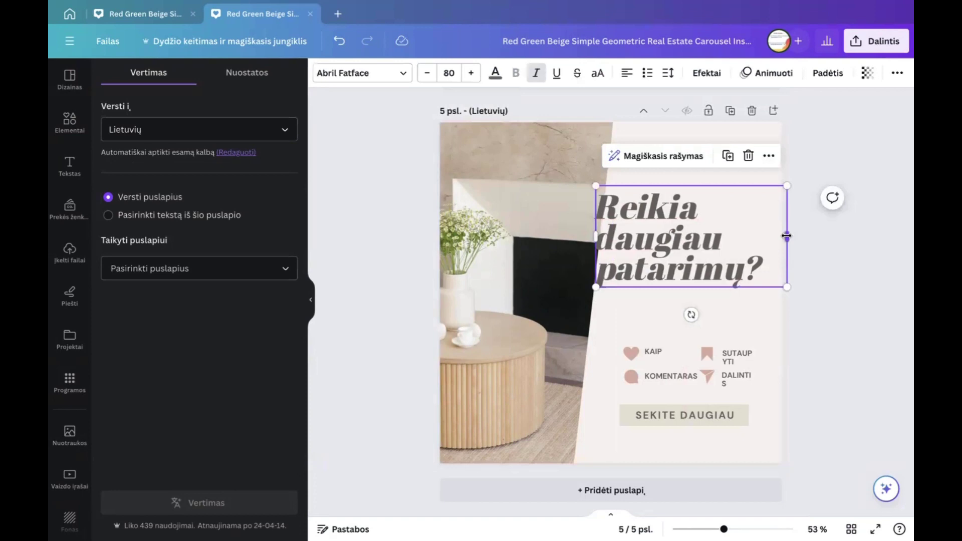
{"action": "left_click_drag", "start_coordinate": [786, 235], "coordinate": [769, 236]}
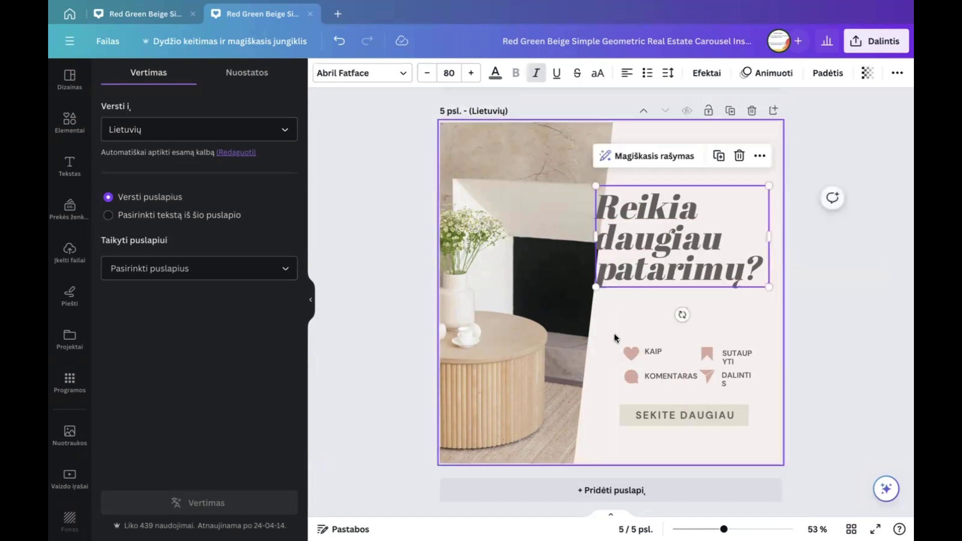
{"action": "left_click", "coordinate": [617, 312]}
{"action": "left_click_drag", "start_coordinate": [653, 248], "coordinate": [660, 282]}
{"action": "left_click", "coordinate": [859, 313]}
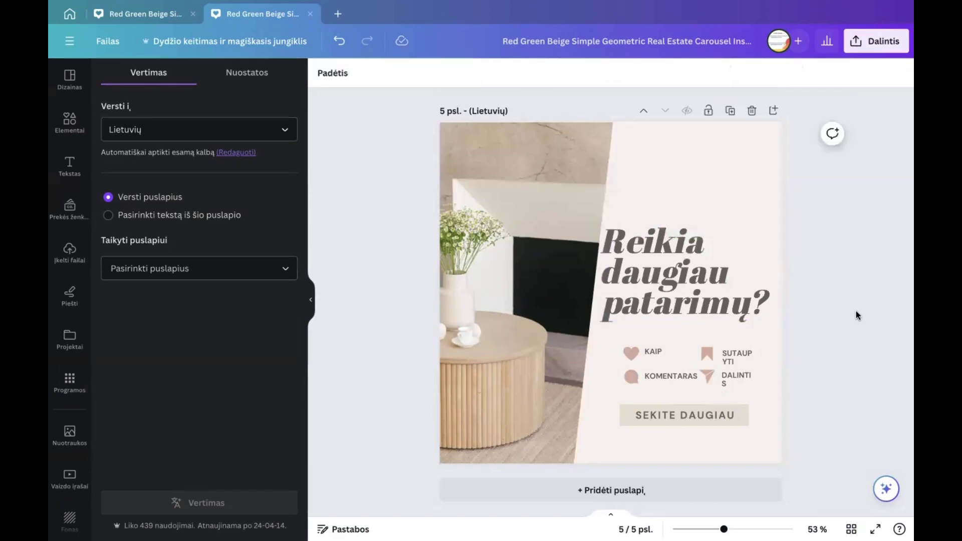
Fit the bookmark and share labels on one line each and replace the bookmark label's text with "SAUGOTI"
{"action": "left_click", "coordinate": [751, 362]}
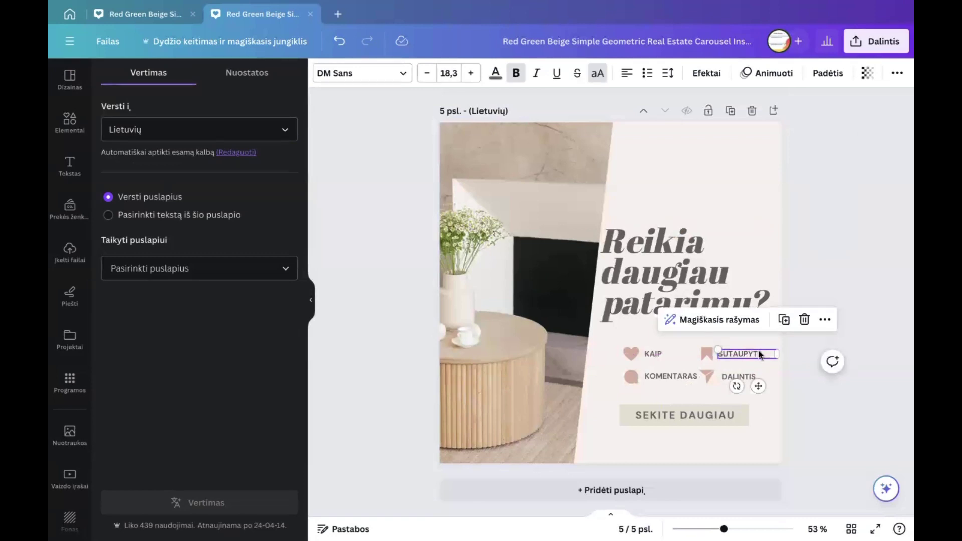
{"action": "double_click", "coordinate": [760, 354]}
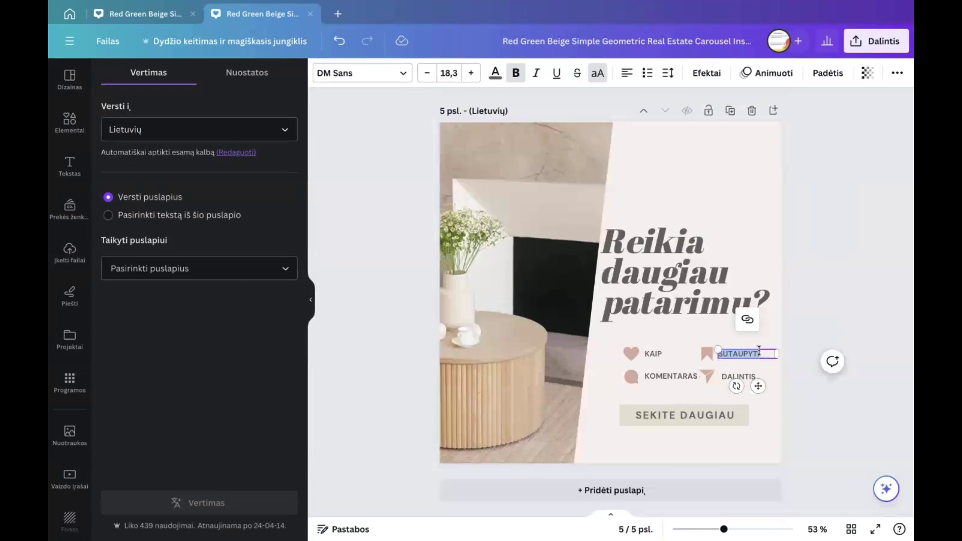
{"action": "type", "text": "SA"}
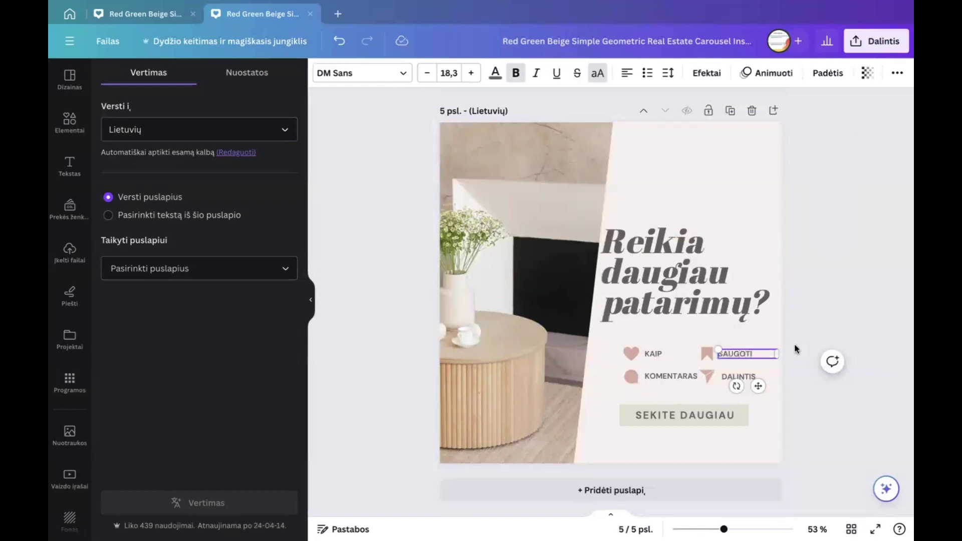
{"action": "left_click", "coordinate": [827, 327]}
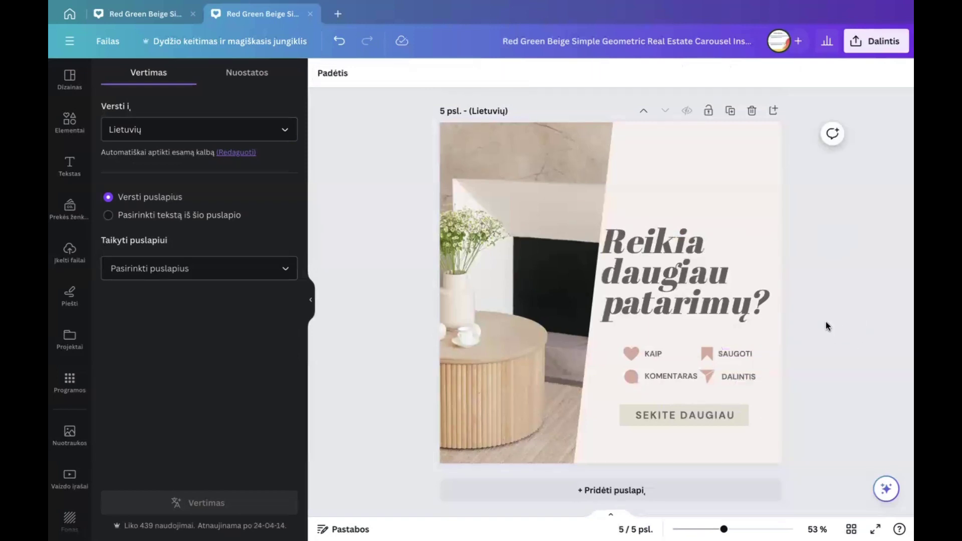
Replace the text beside the heart icon on the closing page with "SPAUSTI"
{"action": "double_click", "coordinate": [658, 354]}
{"action": "type", "text": "PAUST"}
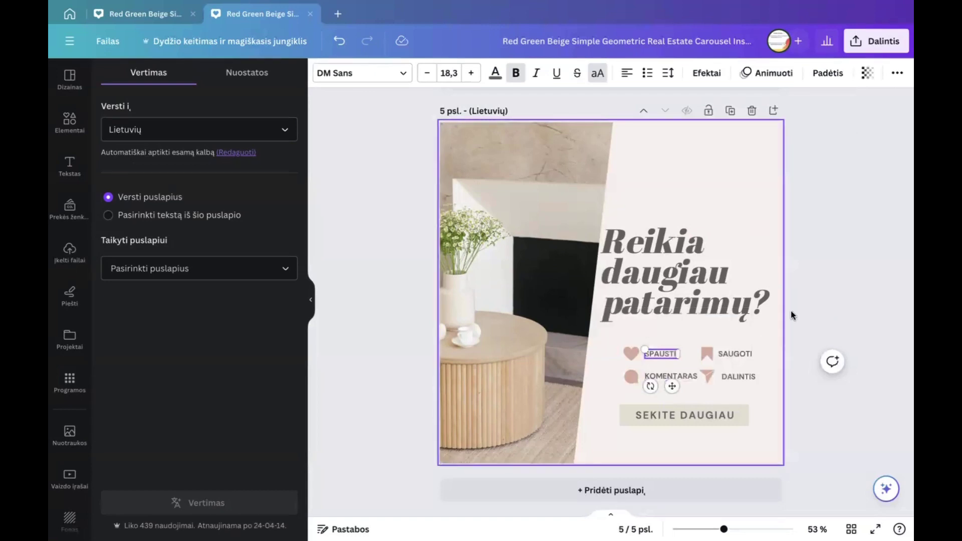
{"action": "left_click", "coordinate": [844, 271]}
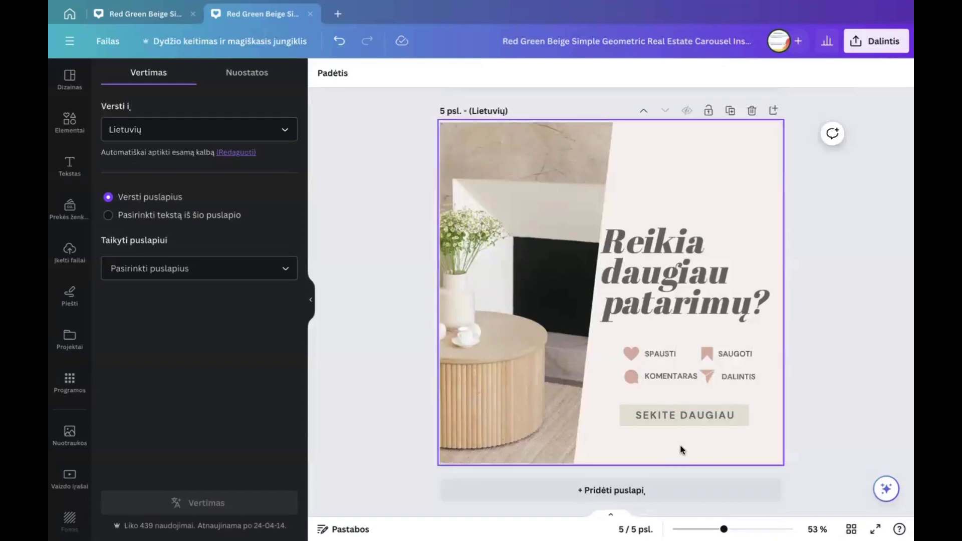
Review the translated carousel pages from the closing page back to the cover and the first tip page
{"action": "scroll", "coordinate": [690, 449], "scroll_direction": "up", "scroll_amount": 1}
{"action": "scroll", "coordinate": [691, 447], "scroll_direction": "up", "scroll_amount": 20}
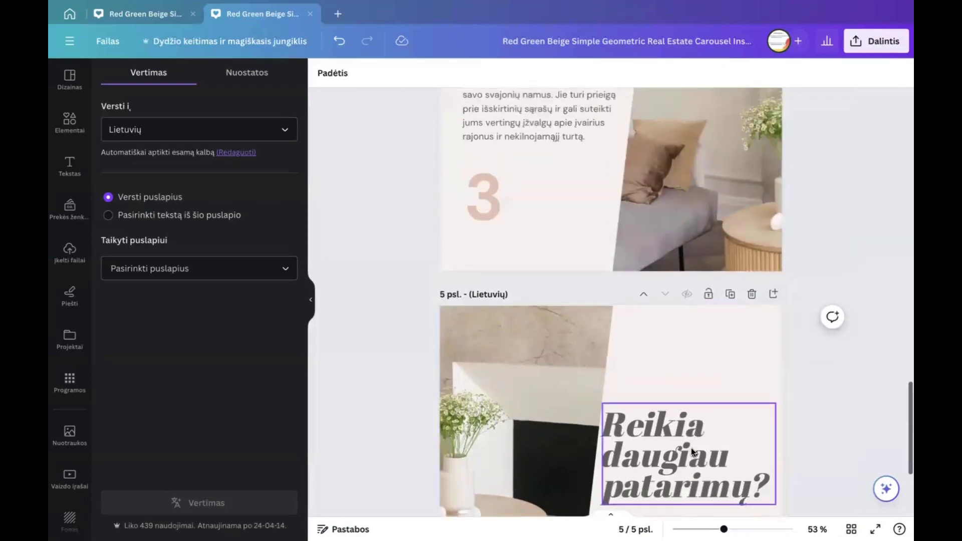
{"action": "scroll", "coordinate": [690, 447], "scroll_direction": "up", "scroll_amount": 1}
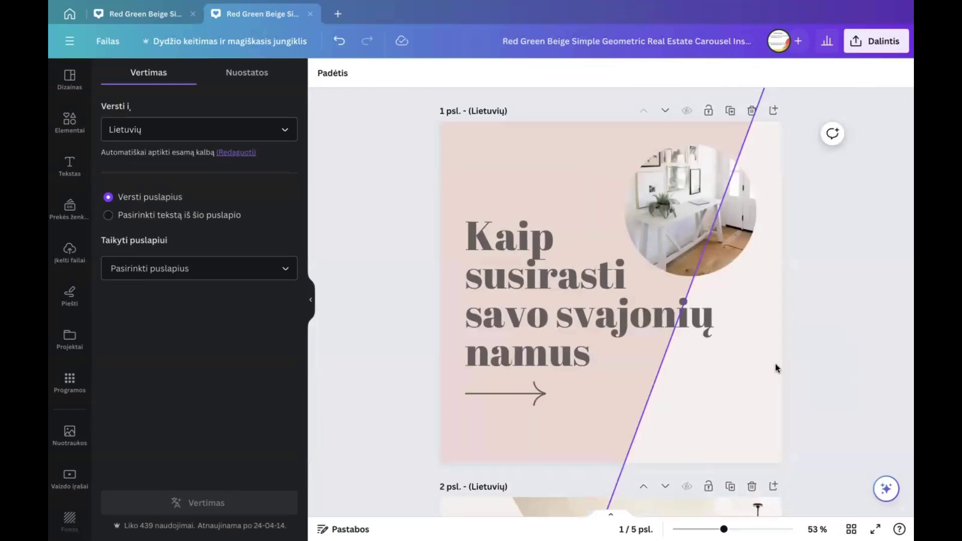
{"action": "scroll", "coordinate": [775, 364], "scroll_direction": "down", "scroll_amount": 5}
{"action": "scroll", "coordinate": [775, 363], "scroll_direction": "down", "scroll_amount": 1}
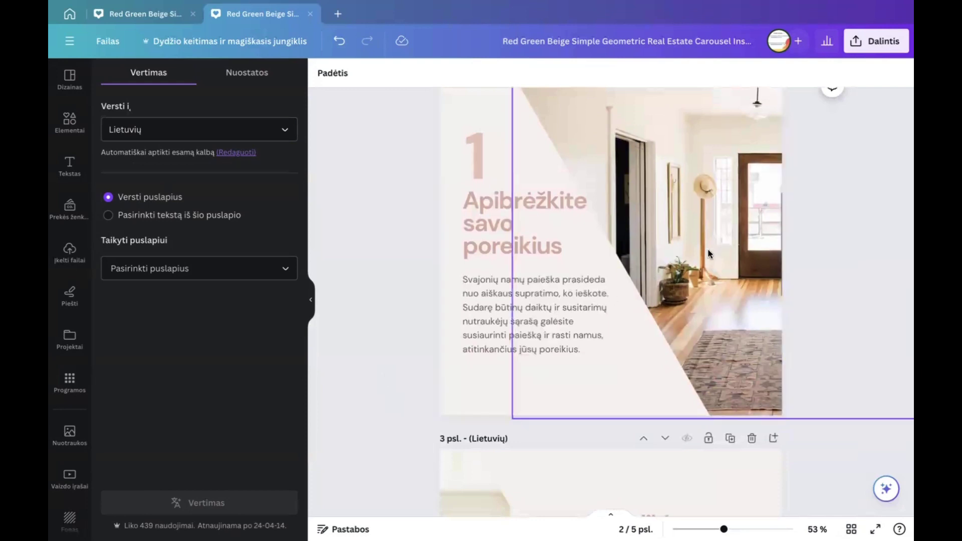
{"action": "scroll", "coordinate": [539, 236], "scroll_direction": "up", "scroll_amount": 5}
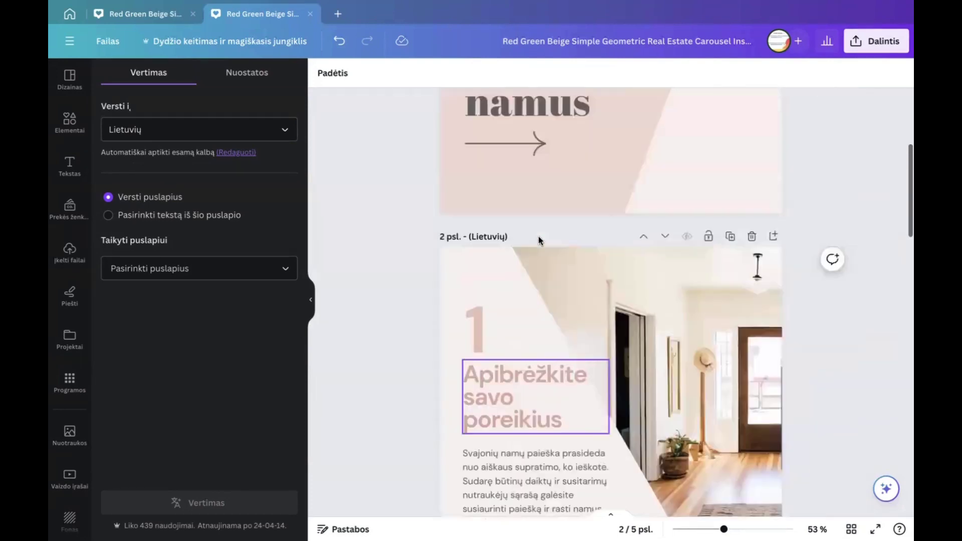
Try brand kit colours such as purple and turquoise on the cover heading "Kaip susirasti savo svajonių namus"
{"action": "left_click", "coordinate": [538, 236]}
{"action": "left_click", "coordinate": [496, 75]}
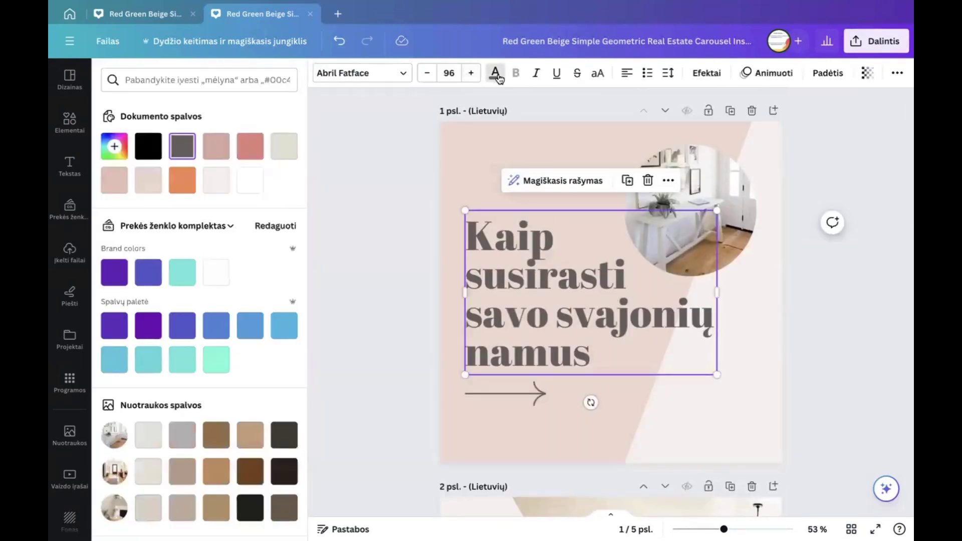
{"action": "left_click", "coordinate": [213, 365]}
{"action": "left_click", "coordinate": [114, 273]}
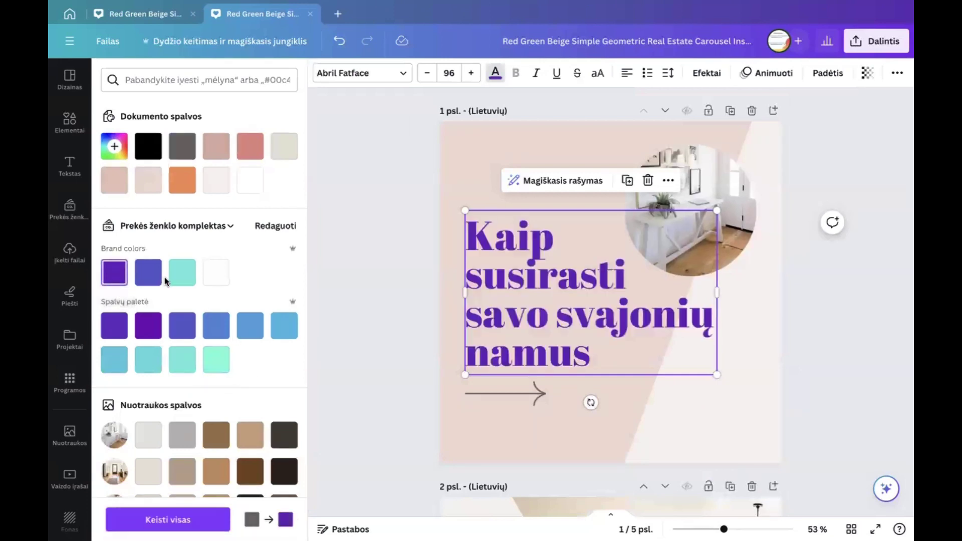
{"action": "left_click", "coordinate": [150, 276]}
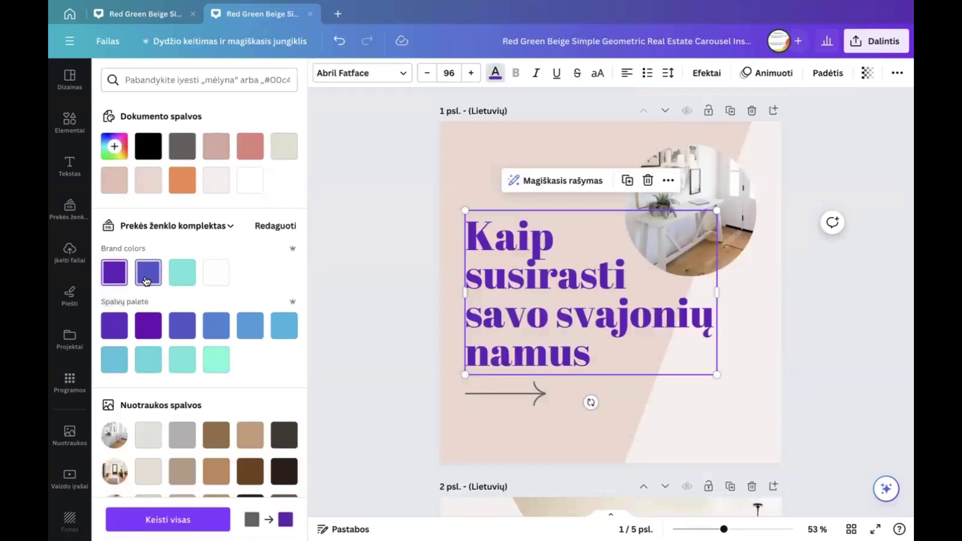
{"action": "left_click", "coordinate": [180, 280]}
{"action": "left_click", "coordinate": [368, 211]}
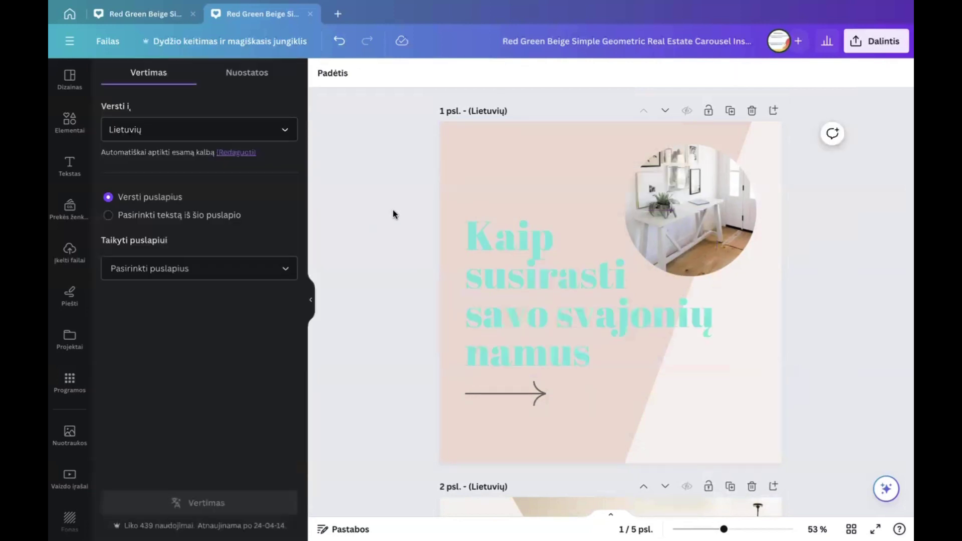
{"action": "left_click", "coordinate": [501, 294]}
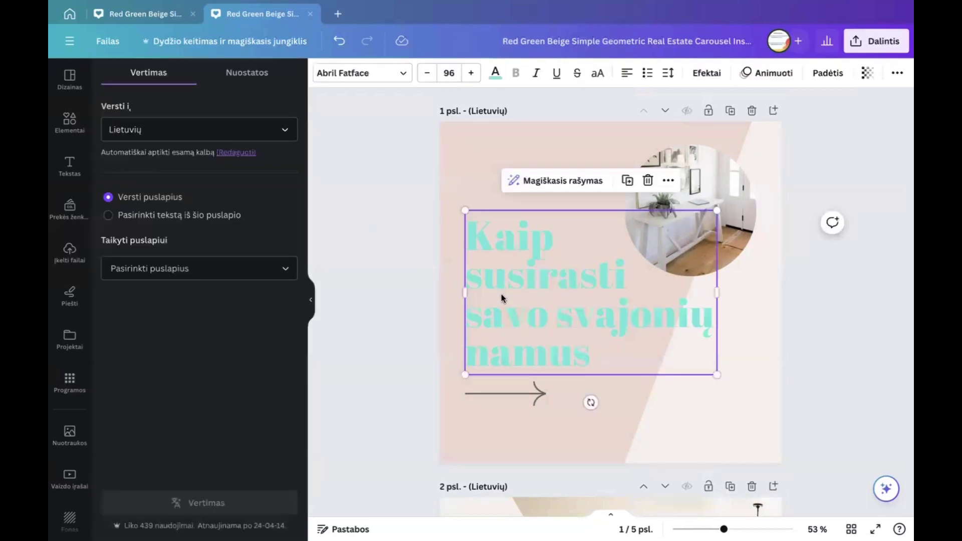
Undo all the colour changes made to the cover heading
{"action": "left_click", "coordinate": [340, 44]}
{"action": "left_click", "coordinate": [340, 43]}
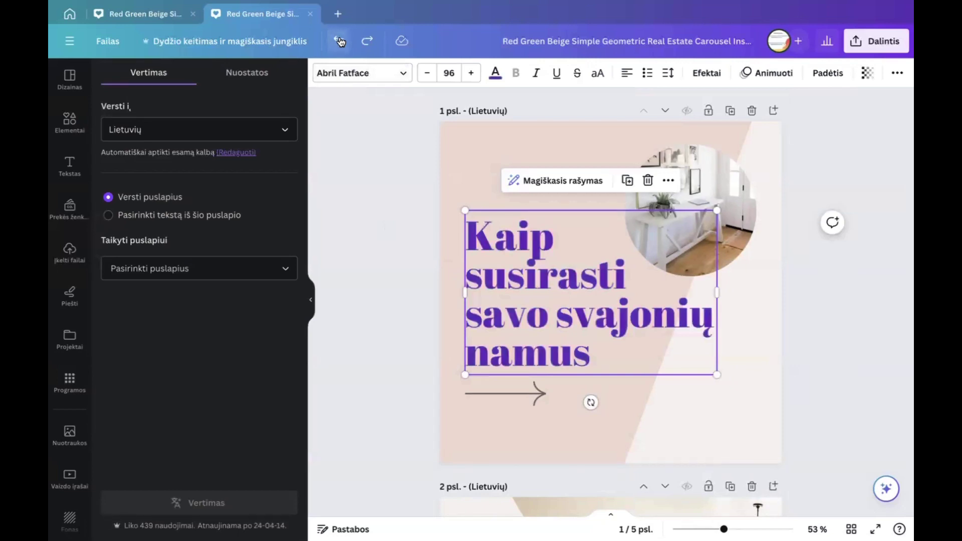
{"action": "left_click", "coordinate": [340, 42]}
{"action": "left_click", "coordinate": [340, 43]}
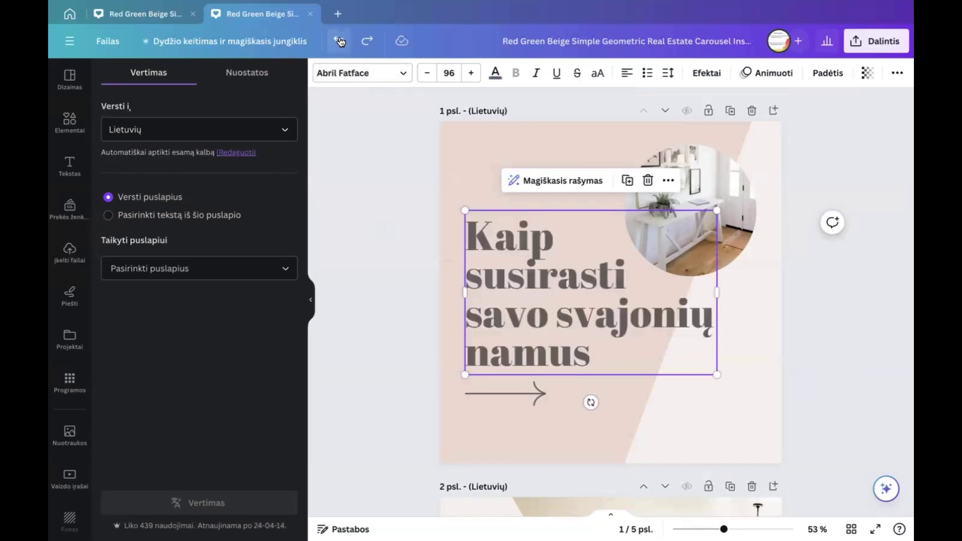
{"action": "left_click", "coordinate": [391, 246]}
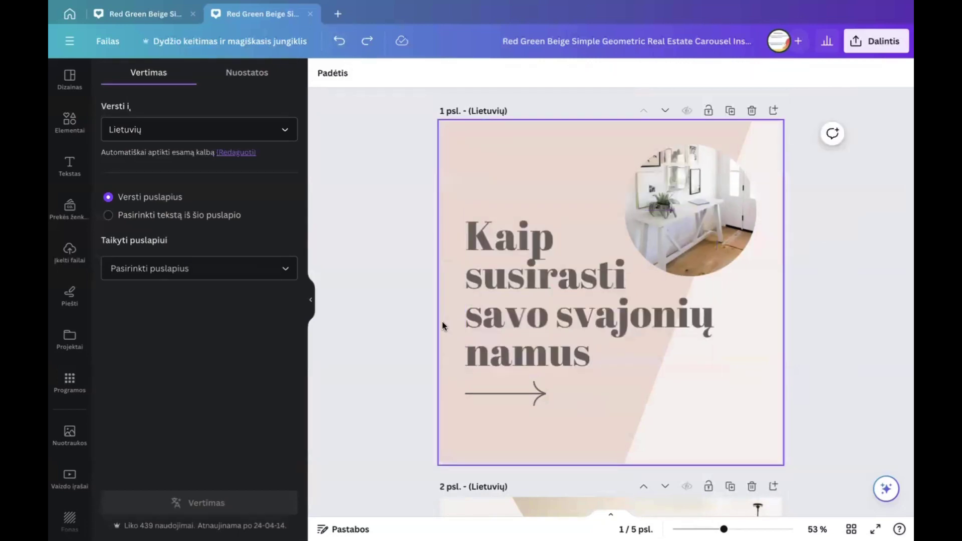
{"action": "scroll", "coordinate": [402, 347], "scroll_direction": "down", "scroll_amount": 1}
{"action": "scroll", "coordinate": [386, 341], "scroll_direction": "up", "scroll_amount": 1}
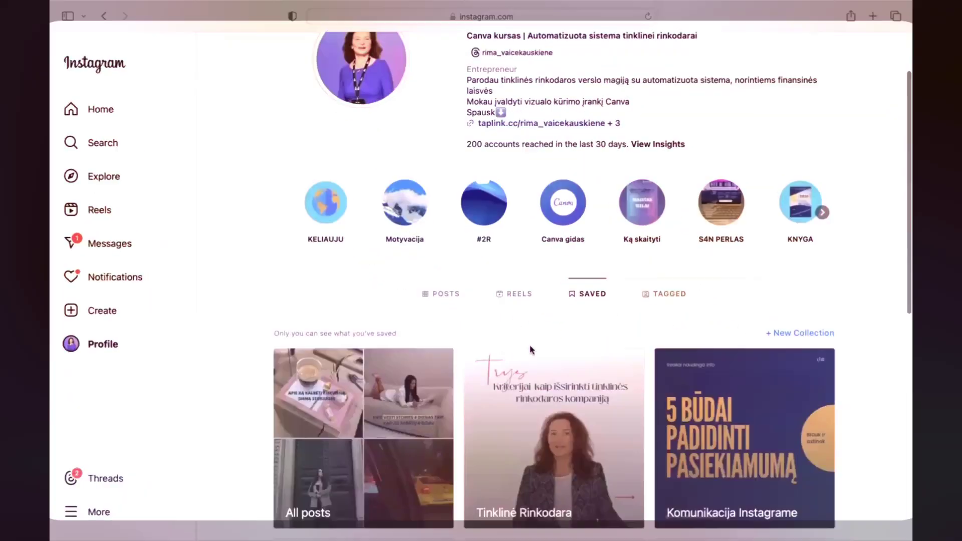
Switch to Instagram and open the post "Kodėl turėtume skelbti karuseles" from the saved collection "Komunikacija Instagrame"
{"action": "scroll", "coordinate": [567, 334], "scroll_direction": "down", "scroll_amount": 5}
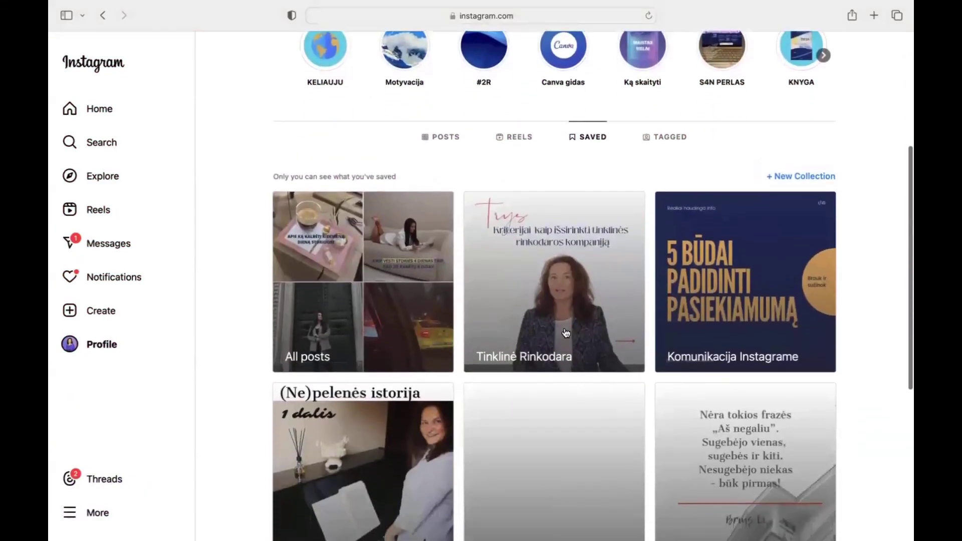
{"action": "left_click", "coordinate": [737, 283]}
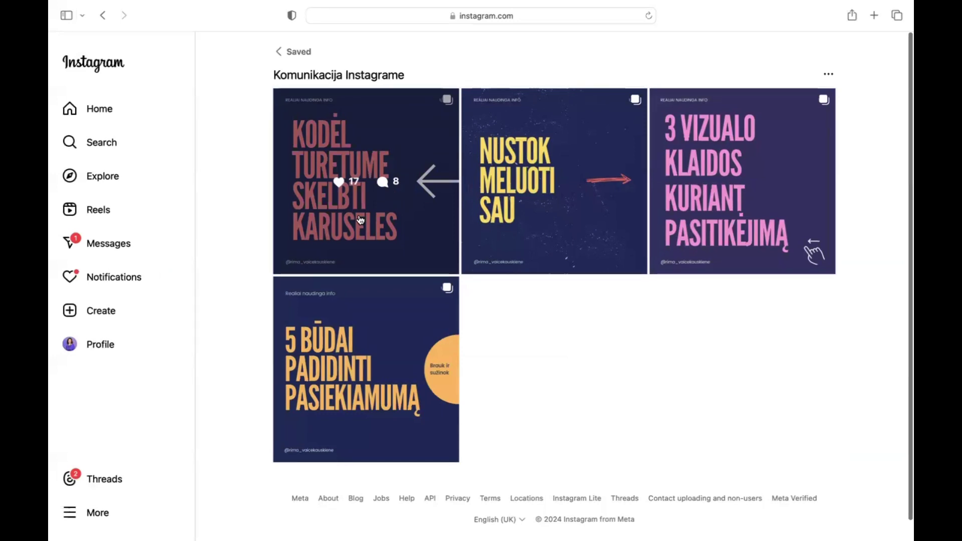
{"action": "left_click", "coordinate": [361, 220]}
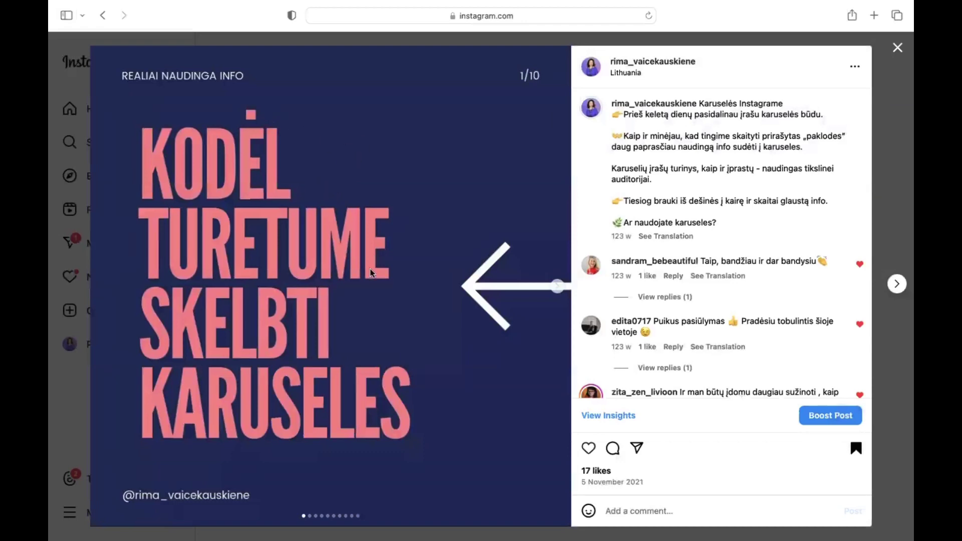
Page through the carousel "Kodėl turėtume skelbti karuseles" to the slide "Tiesiog naudok šią struktūrą" and look over its caption and comments
{"action": "left_click", "coordinate": [557, 289]}
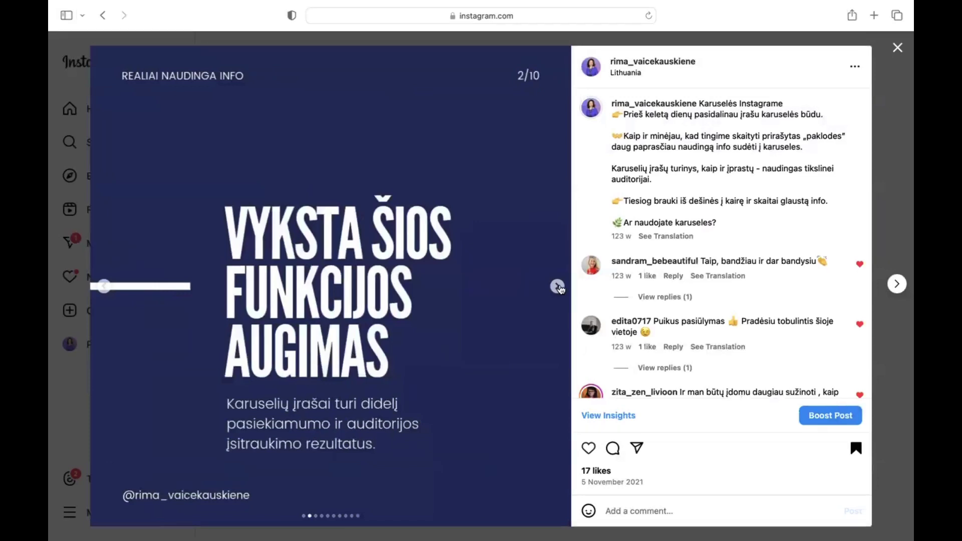
{"action": "left_click", "coordinate": [558, 288]}
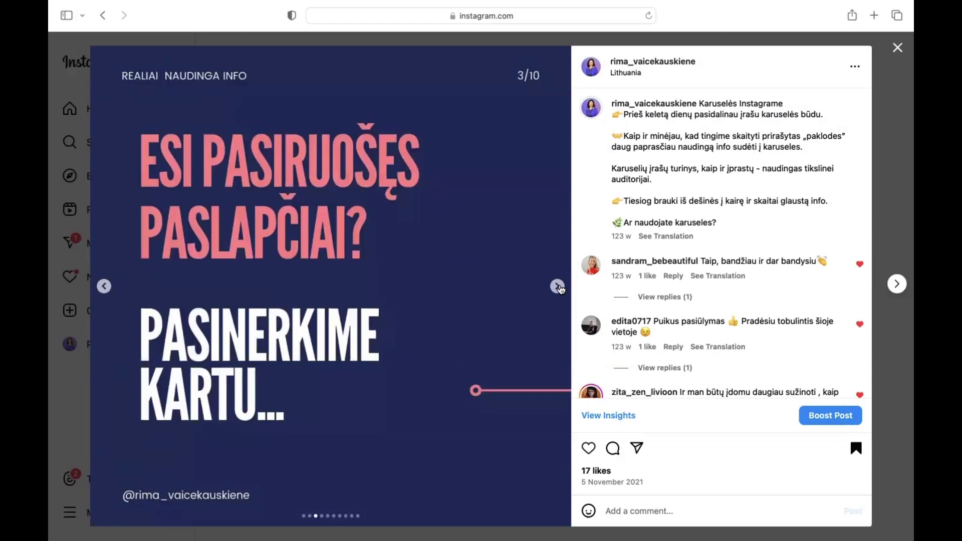
{"action": "left_click", "coordinate": [558, 288]}
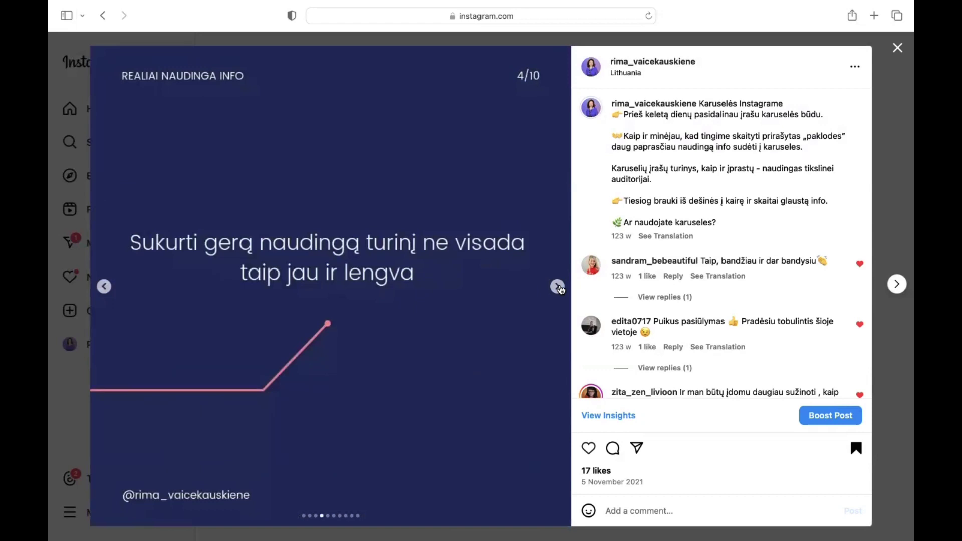
{"action": "left_click", "coordinate": [562, 290]}
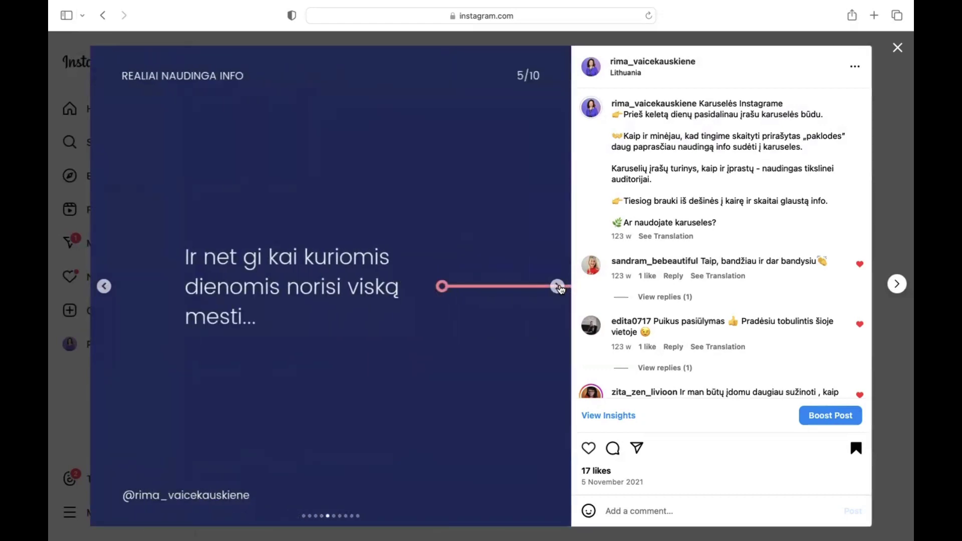
{"action": "left_click", "coordinate": [562, 290]}
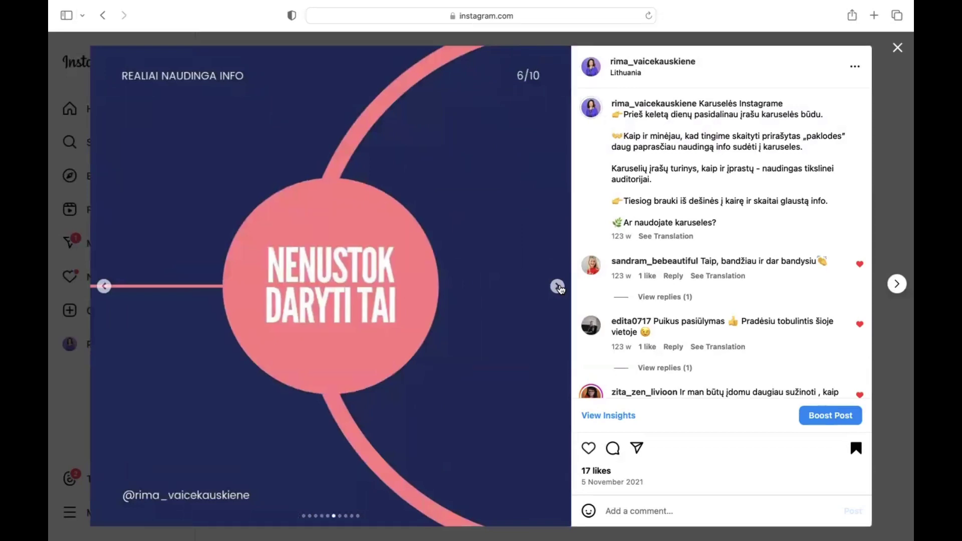
{"action": "left_click", "coordinate": [558, 287]}
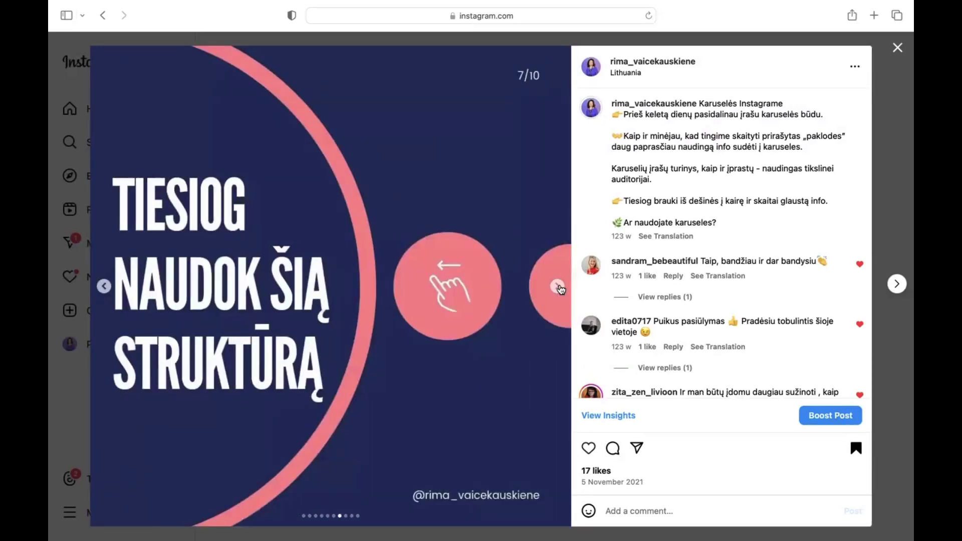
{"action": "scroll", "coordinate": [746, 311], "scroll_direction": "down", "scroll_amount": 5}
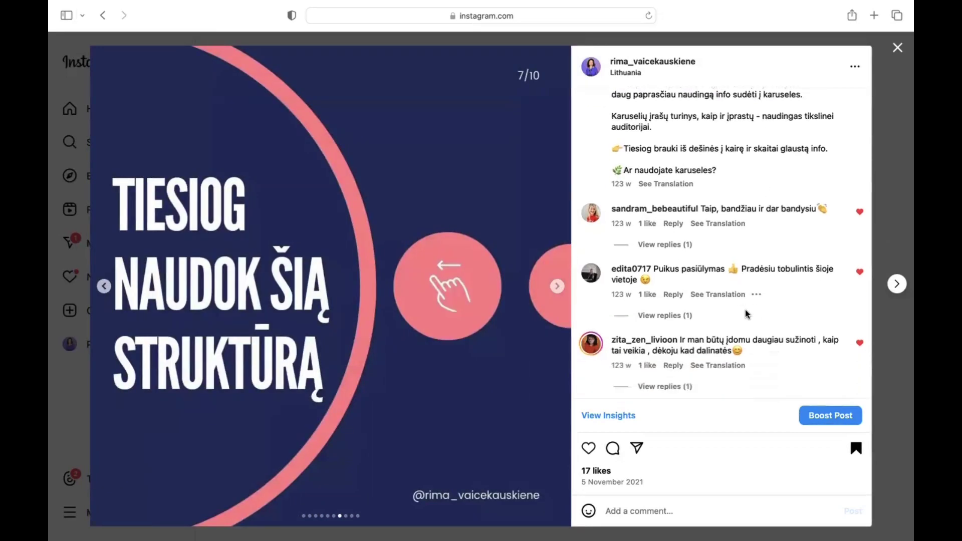
{"action": "scroll", "coordinate": [746, 311], "scroll_direction": "up", "scroll_amount": 5}
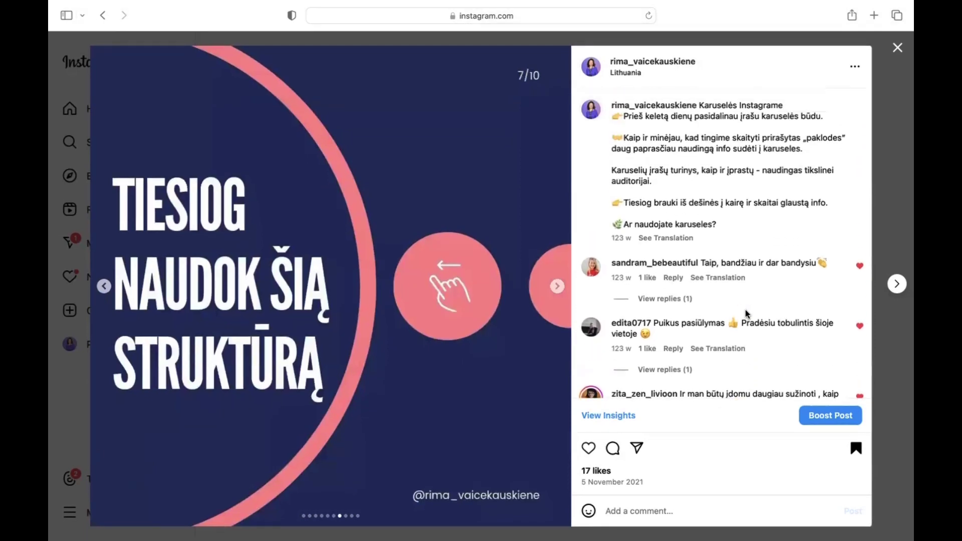
{"action": "left_click", "coordinate": [560, 290]}
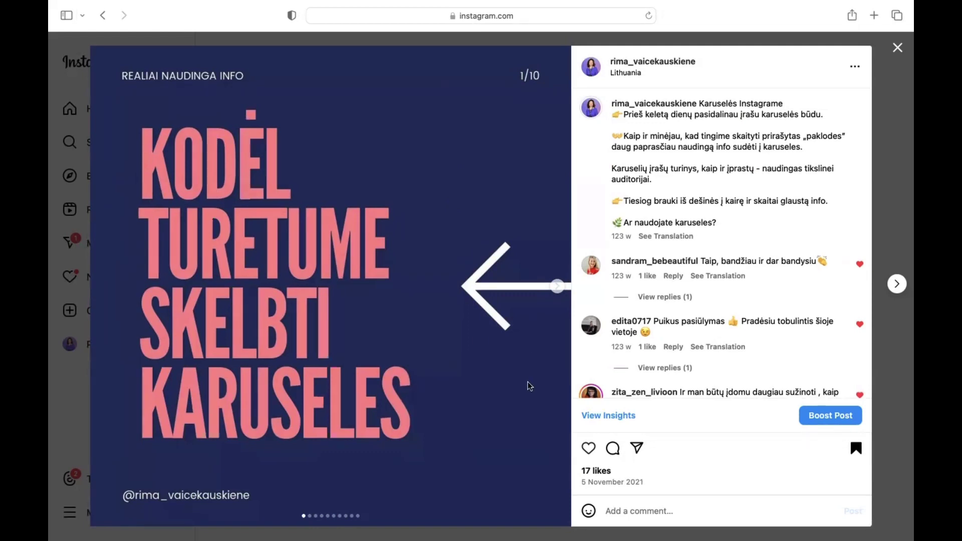
Review the carousel "Kodėl turėtume skelbti karuseles" again from its cover to the closing slide "Ar bandysi tai? Kaip manai?"
{"action": "left_click", "coordinate": [559, 288]}
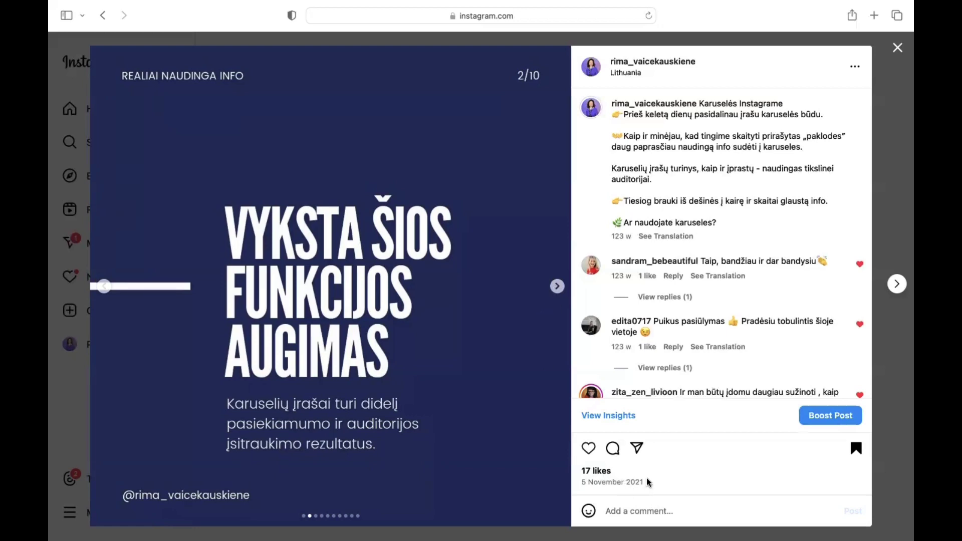
{"action": "left_click", "coordinate": [557, 287]}
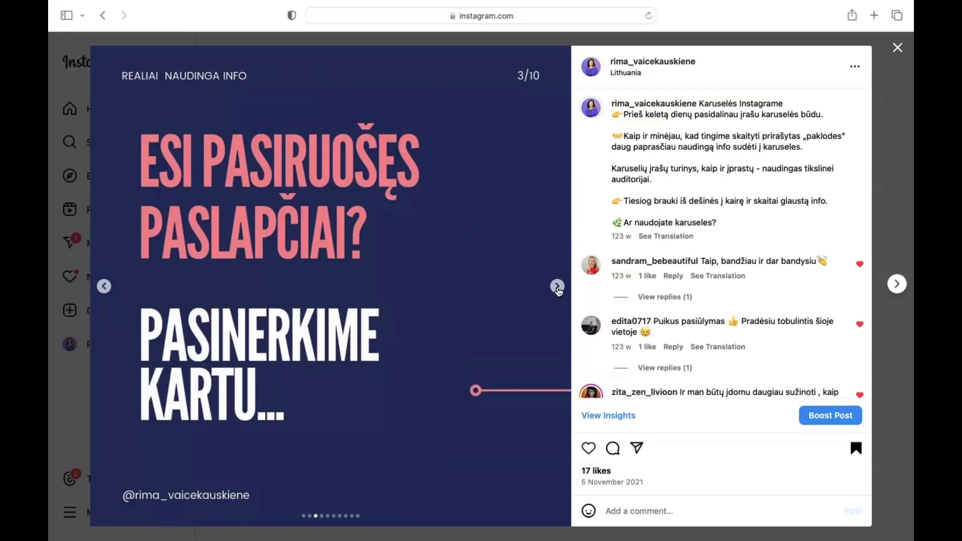
{"action": "left_click", "coordinate": [558, 287]}
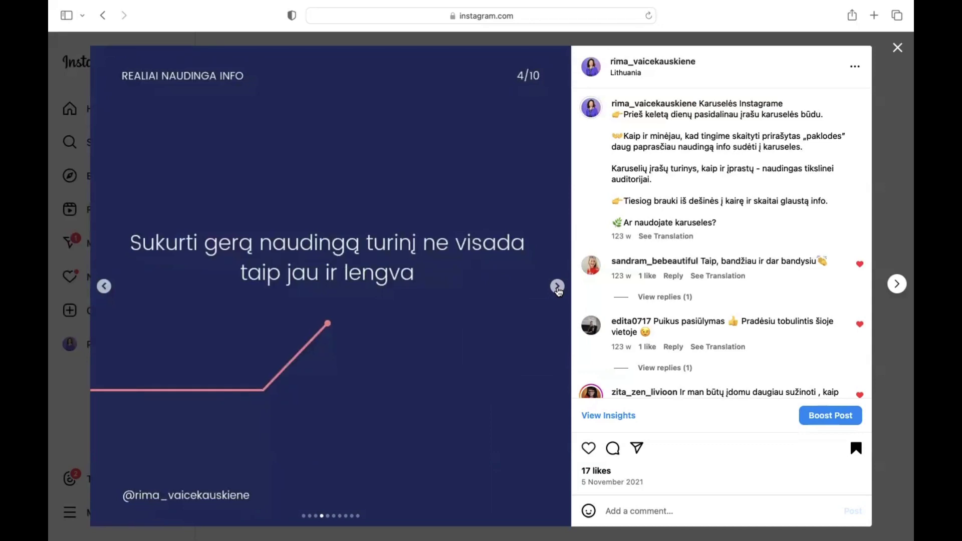
{"action": "left_click", "coordinate": [558, 288]}
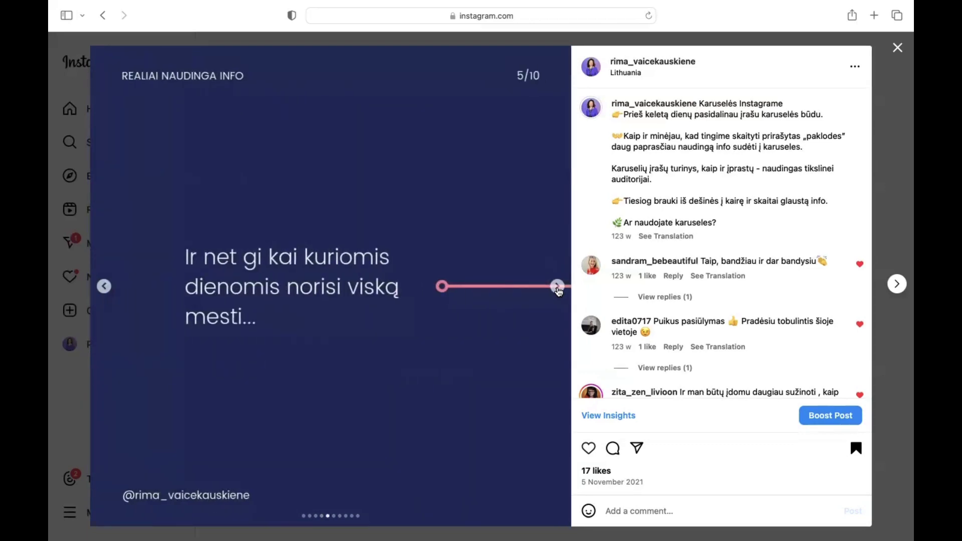
{"action": "left_click", "coordinate": [558, 288]}
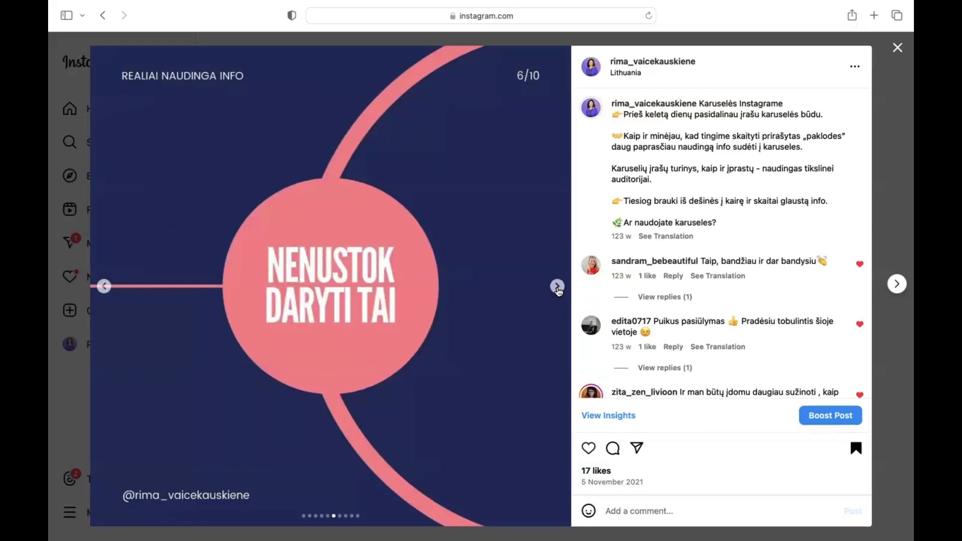
{"action": "left_click", "coordinate": [558, 287]}
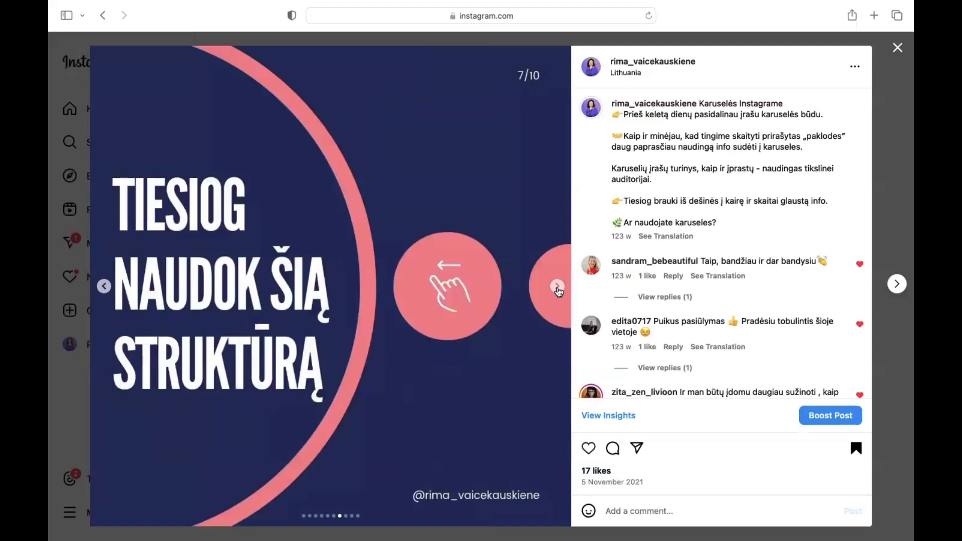
{"action": "left_click", "coordinate": [558, 288]}
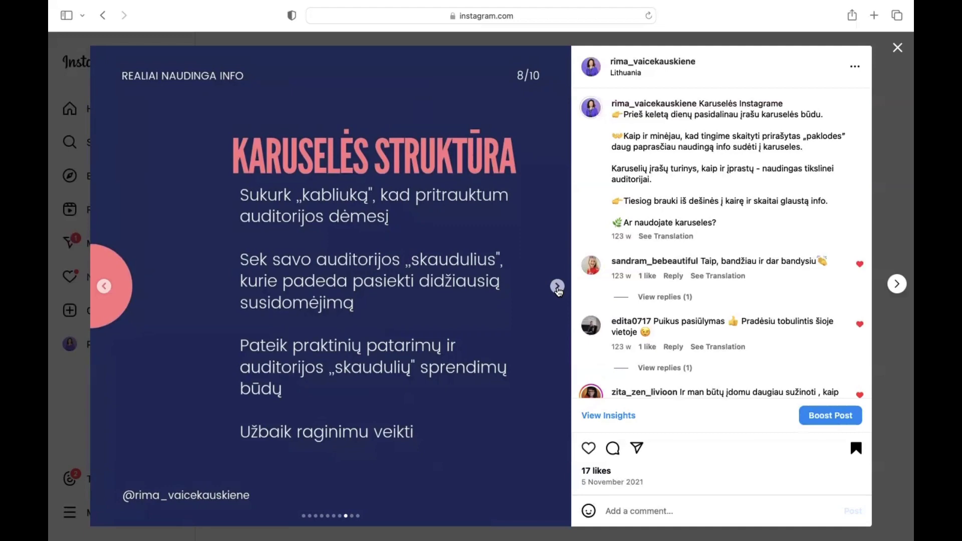
{"action": "left_click", "coordinate": [558, 287]}
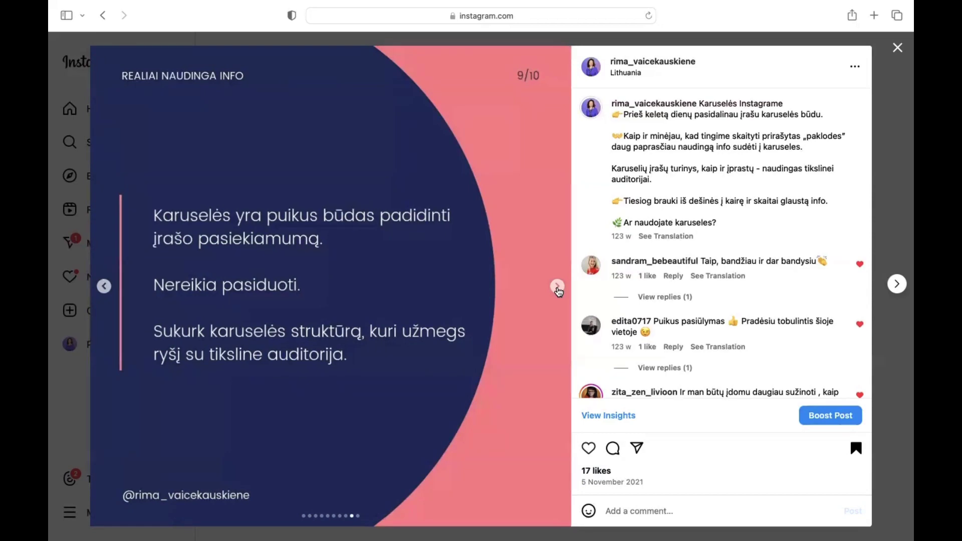
{"action": "left_click", "coordinate": [557, 286]}
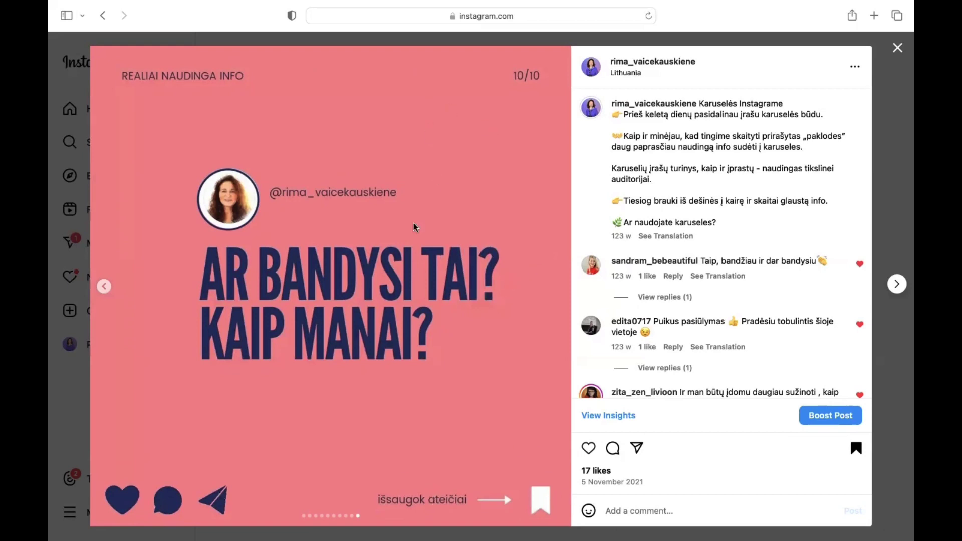
Open the next saved post "Nustok meluoti sau" and review its slides through to the closing "Ar tau tai padėjo?"
{"action": "left_click", "coordinate": [897, 285]}
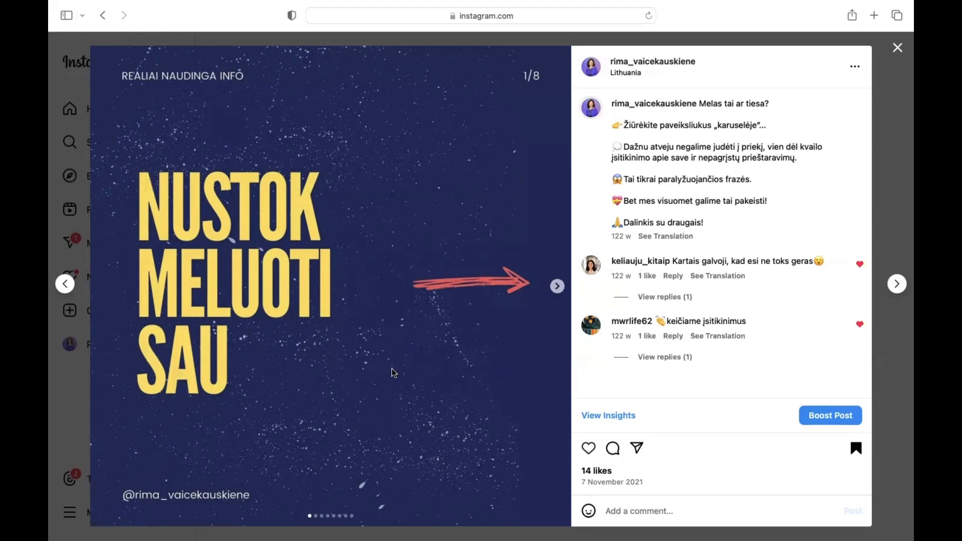
{"action": "left_click", "coordinate": [558, 287]}
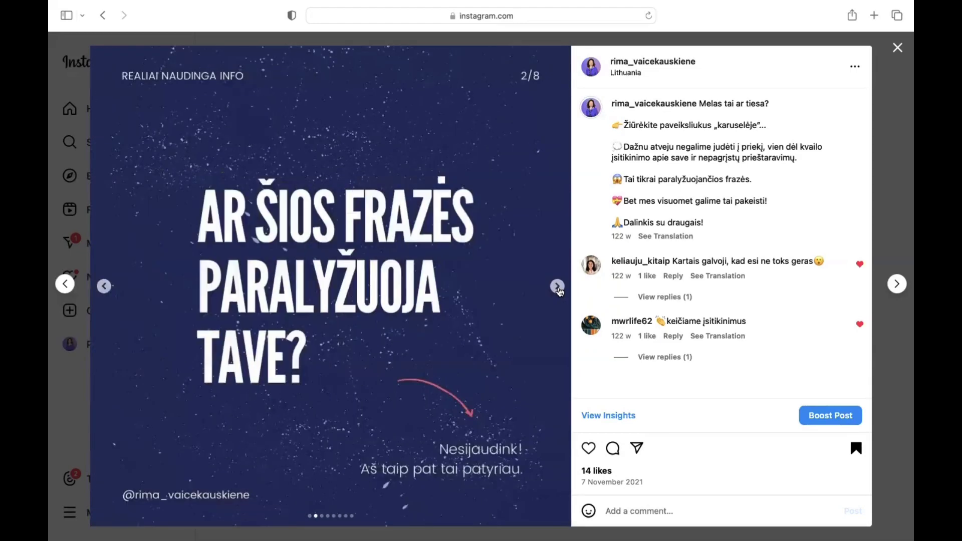
{"action": "left_click", "coordinate": [558, 287]}
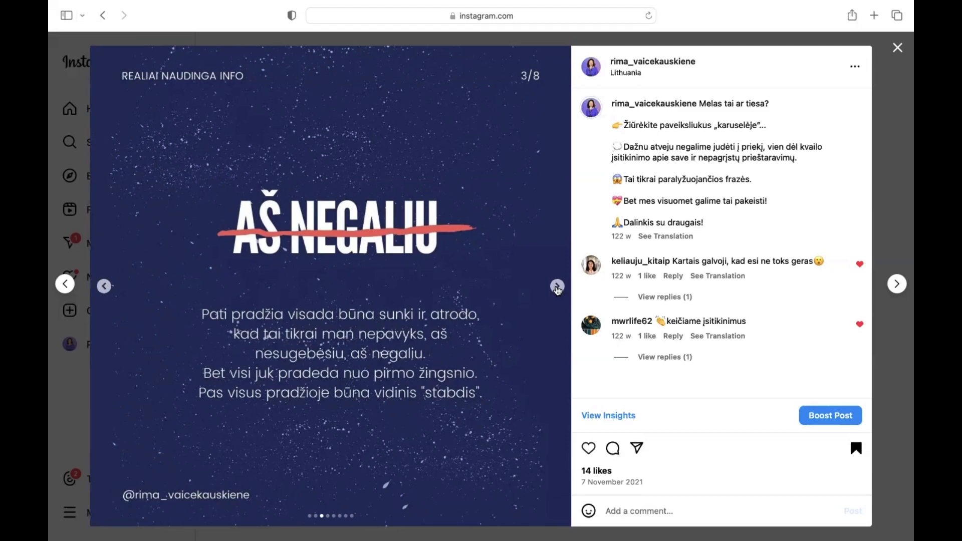
{"action": "left_click", "coordinate": [558, 288]}
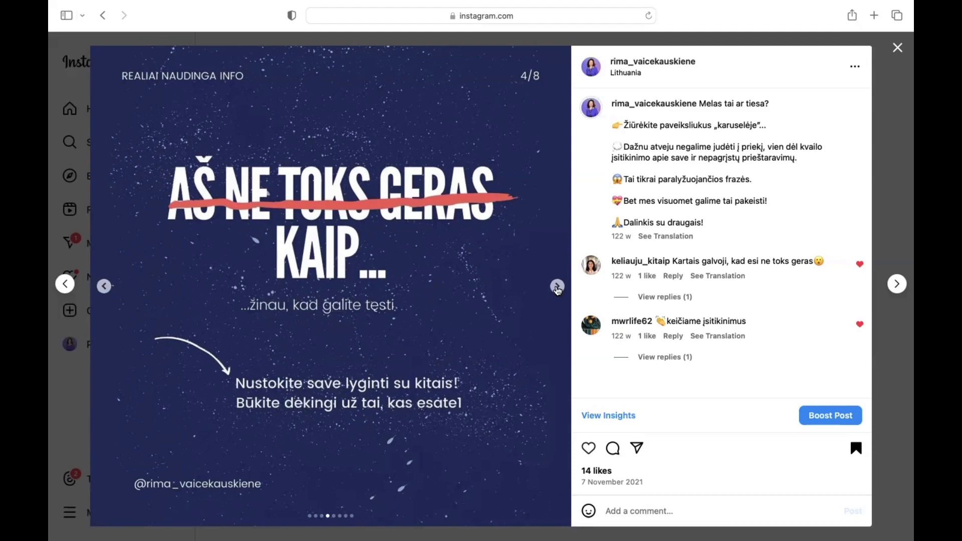
{"action": "left_click", "coordinate": [558, 287]}
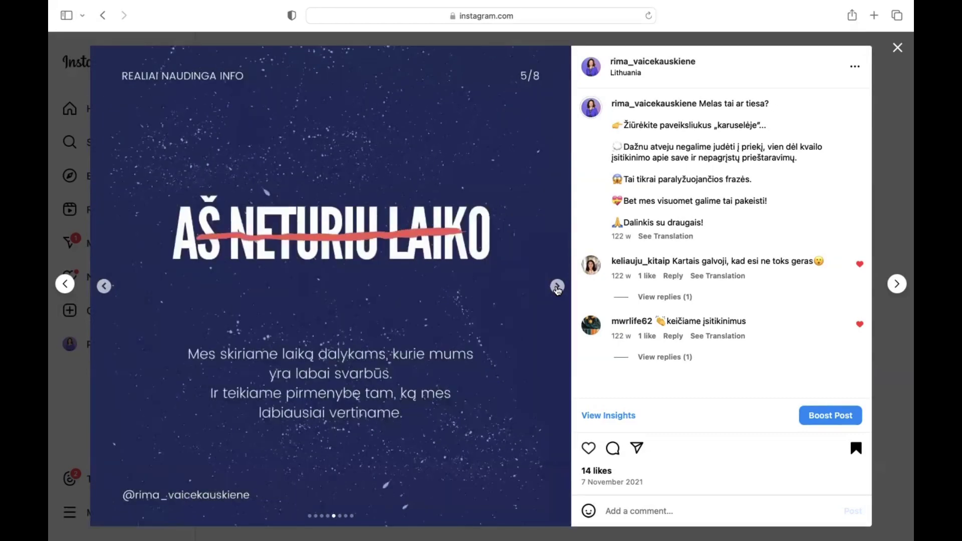
{"action": "left_click", "coordinate": [557, 287]}
{"action": "left_click", "coordinate": [558, 287]}
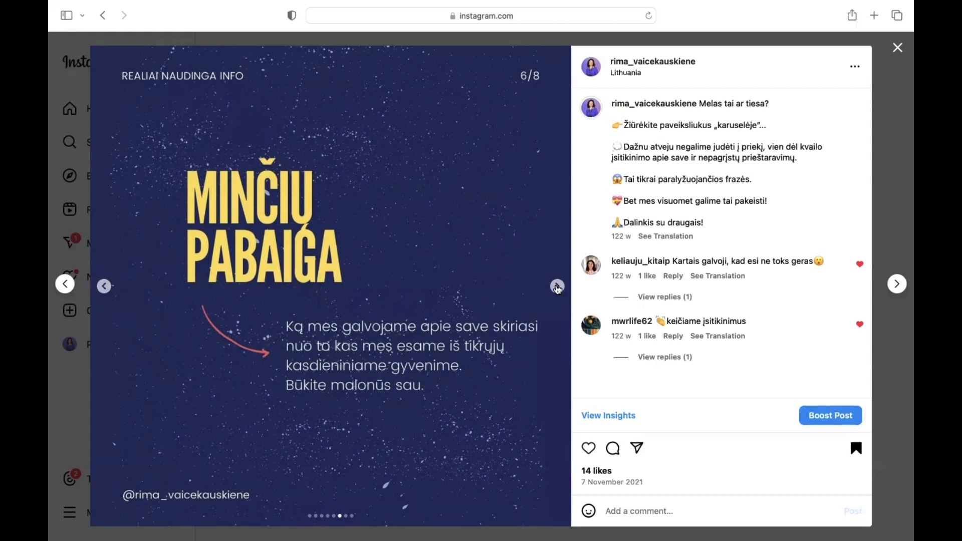
{"action": "left_click", "coordinate": [558, 287]}
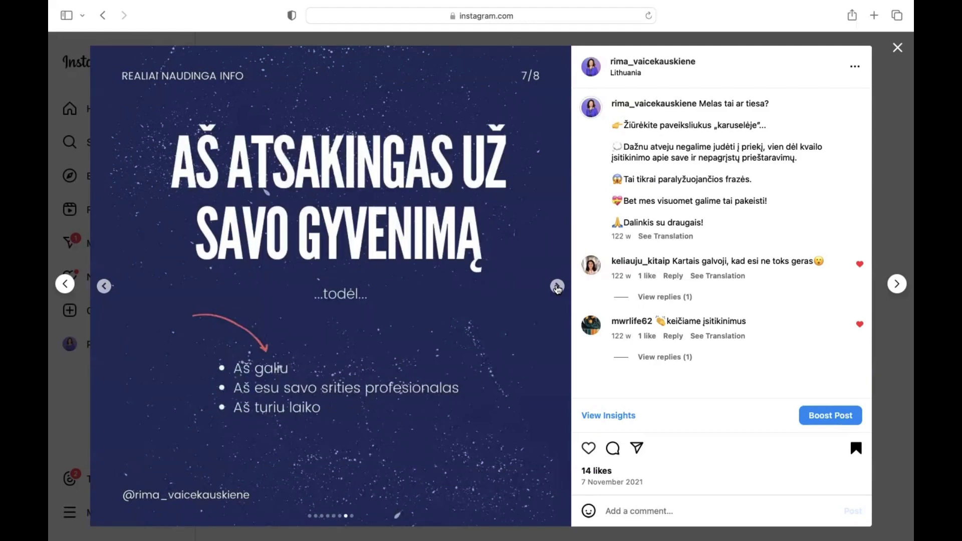
{"action": "left_click", "coordinate": [558, 288]}
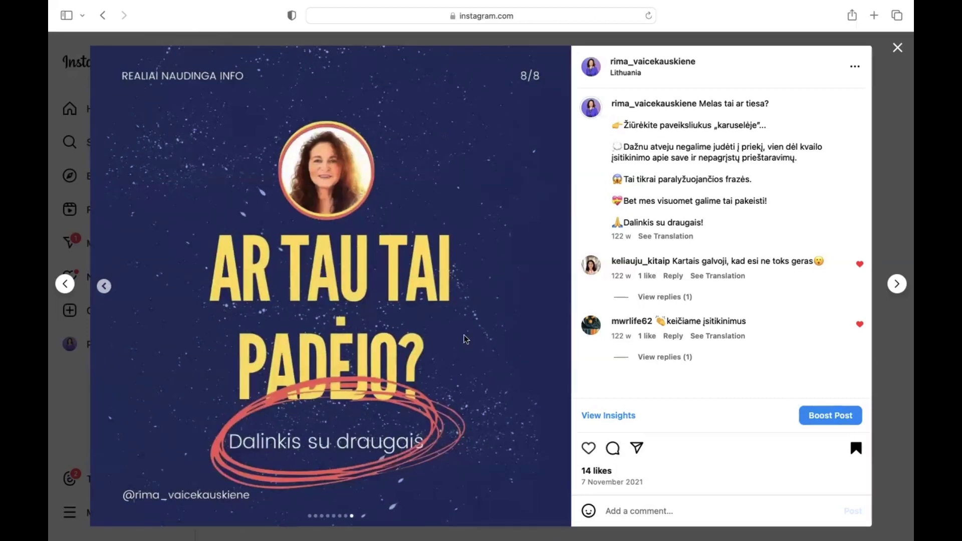
Open the following saved post "3 vizualo klaidos kuriant pasitikėjimą" and review its slides through the "Apibendrinam" summary to the closing slide
{"action": "left_click", "coordinate": [898, 284]}
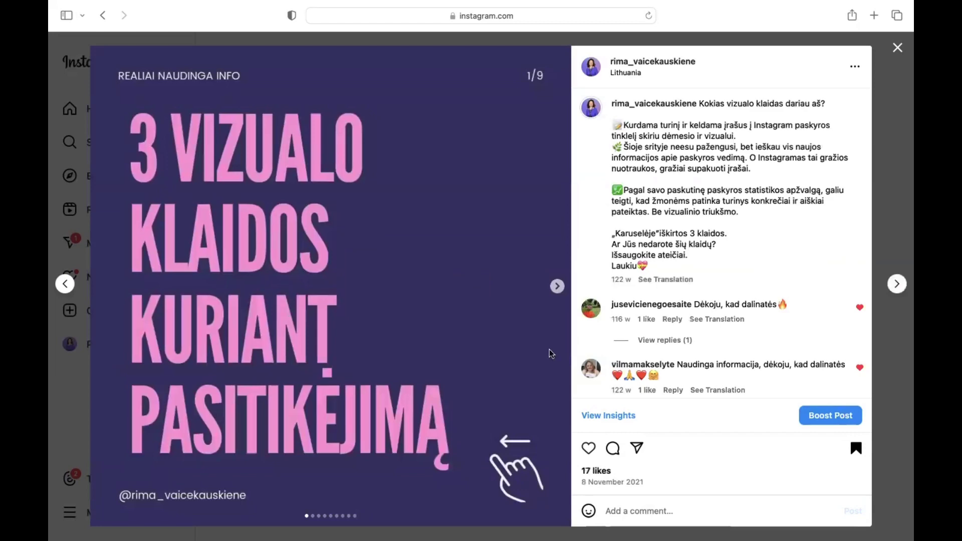
{"action": "left_click", "coordinate": [558, 287]}
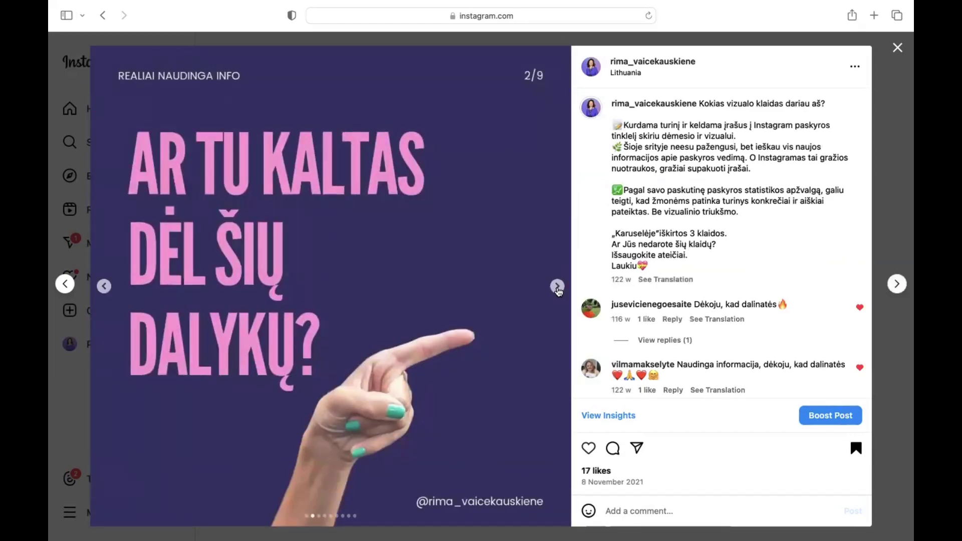
{"action": "left_click", "coordinate": [558, 288]}
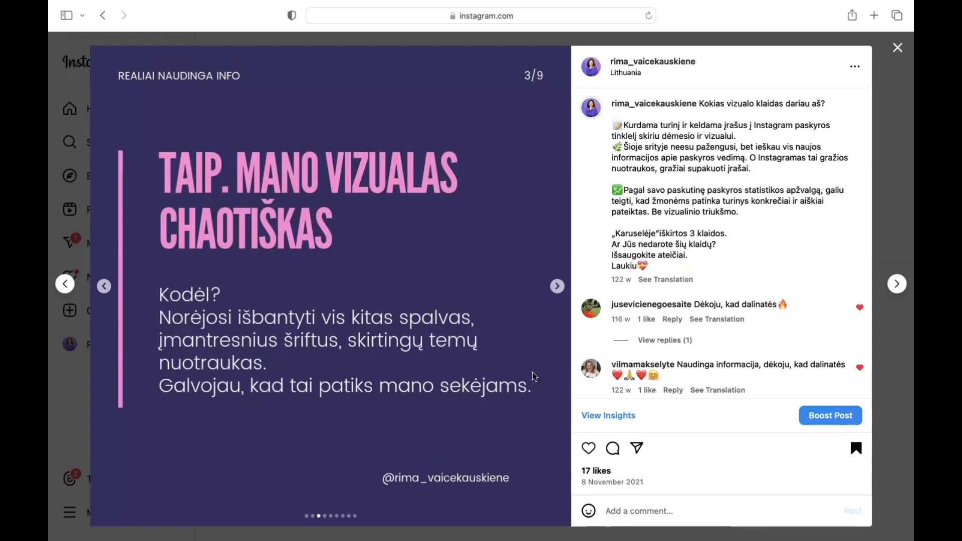
{"action": "left_click", "coordinate": [558, 287]}
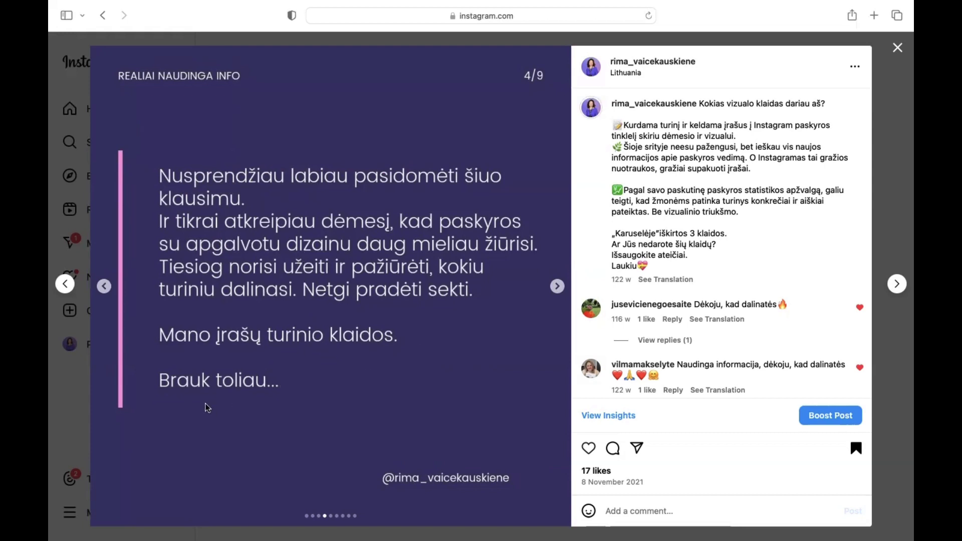
{"action": "left_click", "coordinate": [557, 286]}
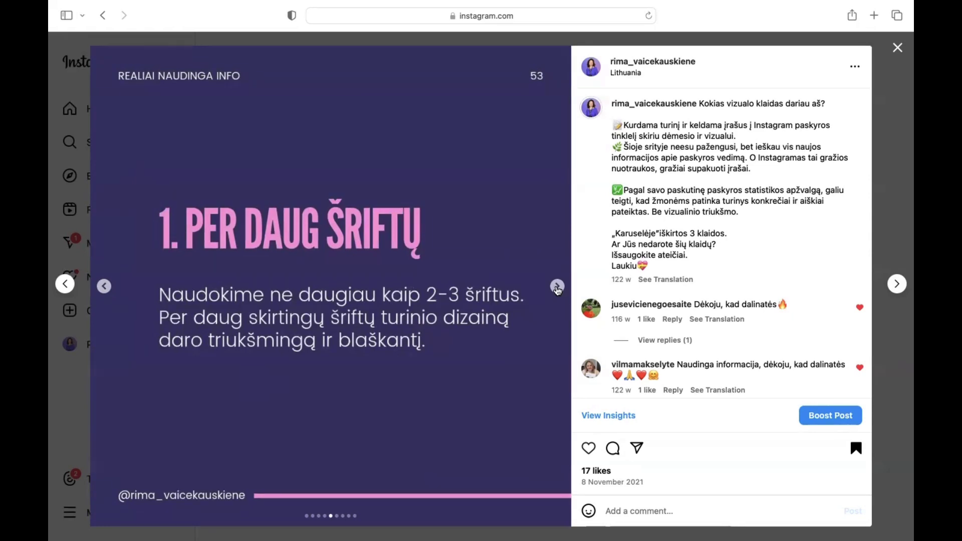
{"action": "left_click", "coordinate": [557, 288]}
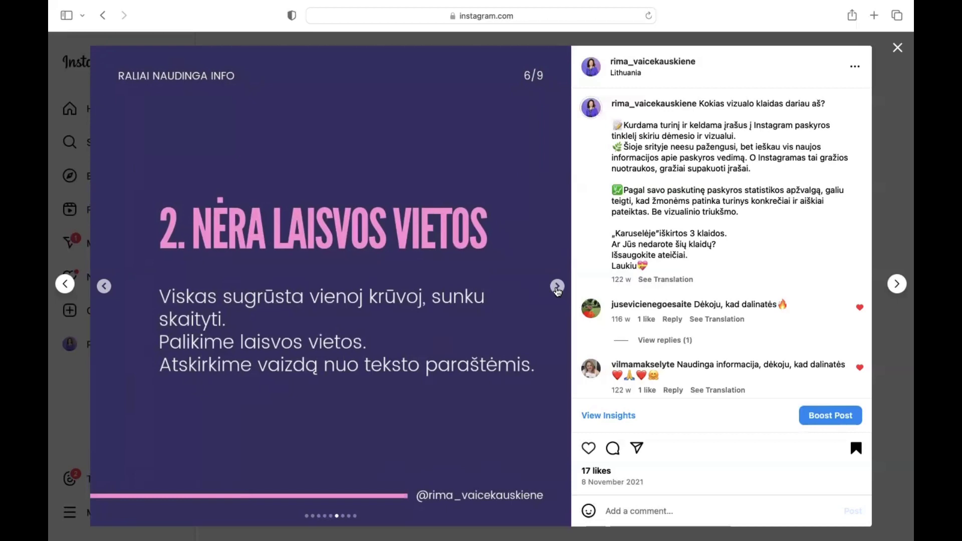
{"action": "left_click", "coordinate": [558, 287]}
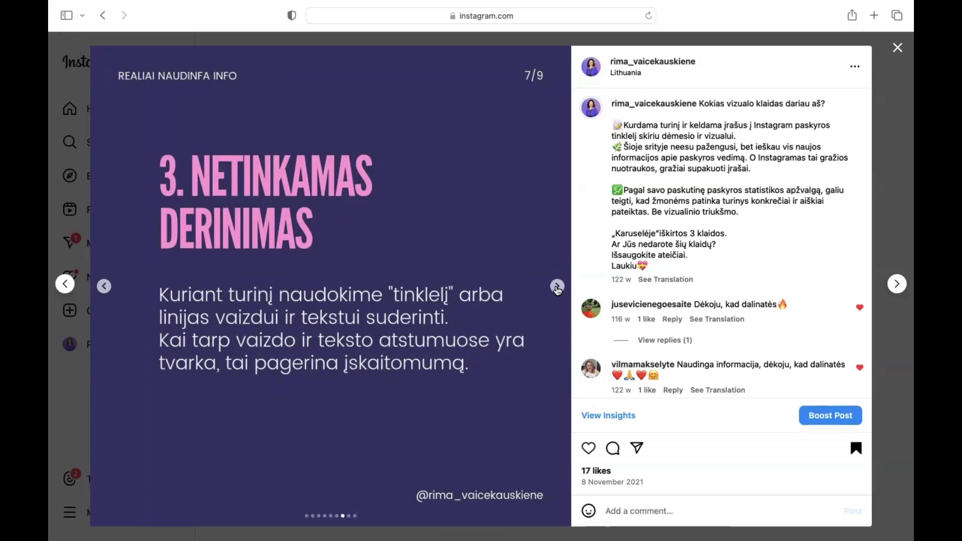
{"action": "left_click", "coordinate": [557, 286]}
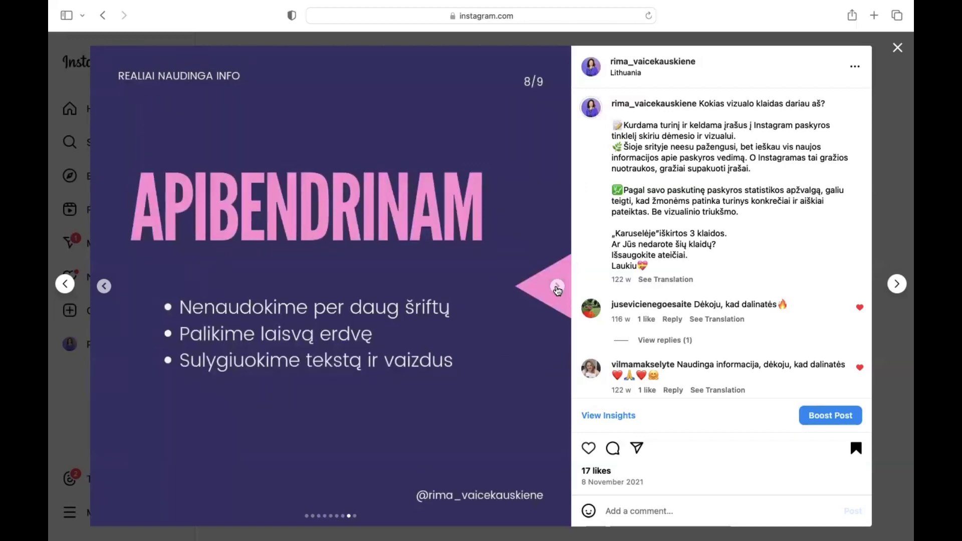
{"action": "left_click", "coordinate": [557, 287]}
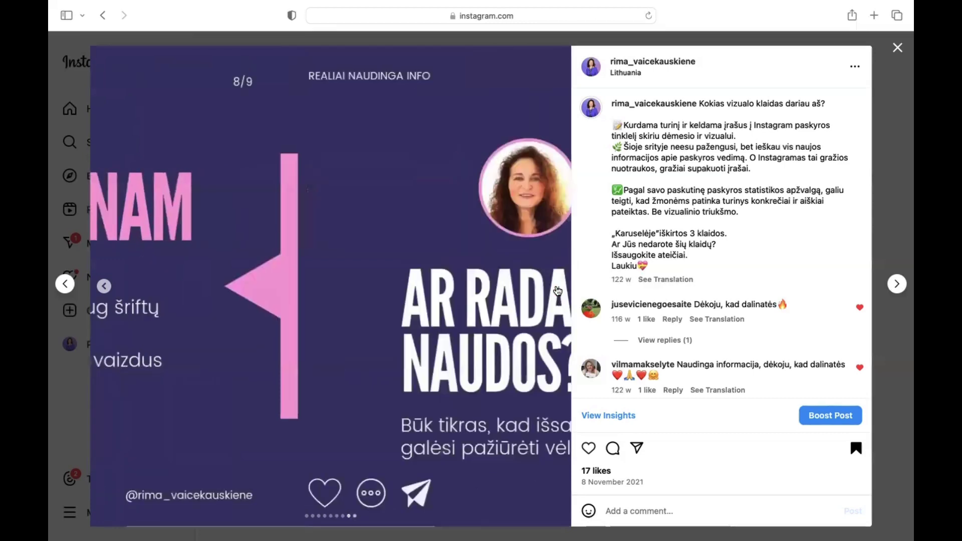